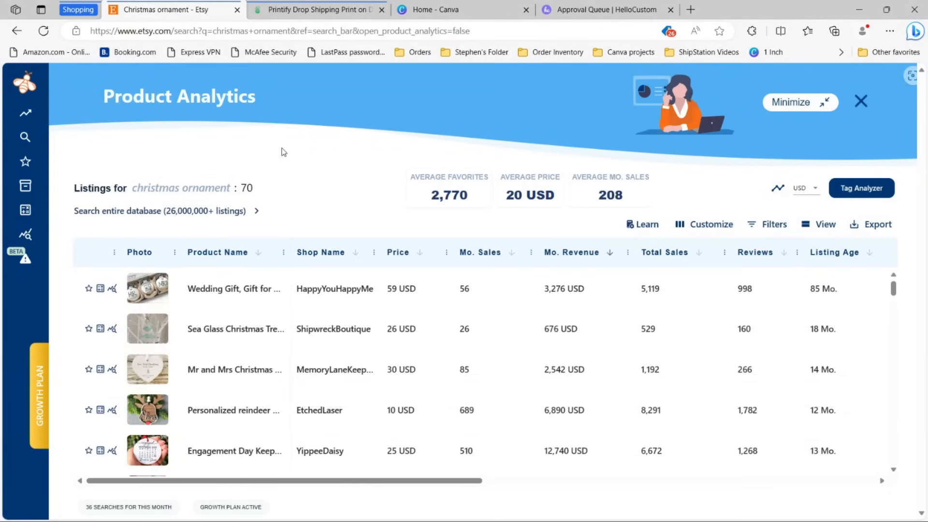
{"action": "scroll", "coordinate": [415, 321], "scroll_direction": "down", "scroll_amount": 3}
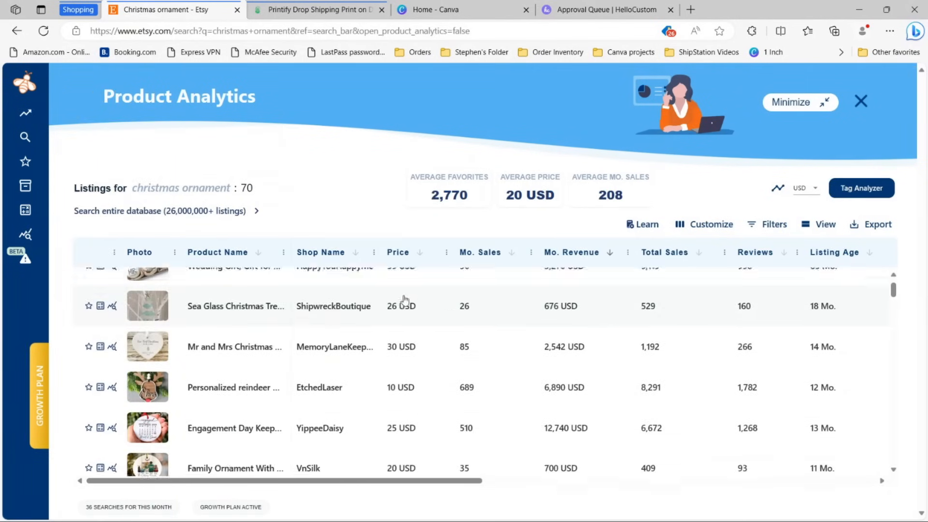
{"action": "scroll", "coordinate": [421, 341], "scroll_direction": "up", "scroll_amount": 3}
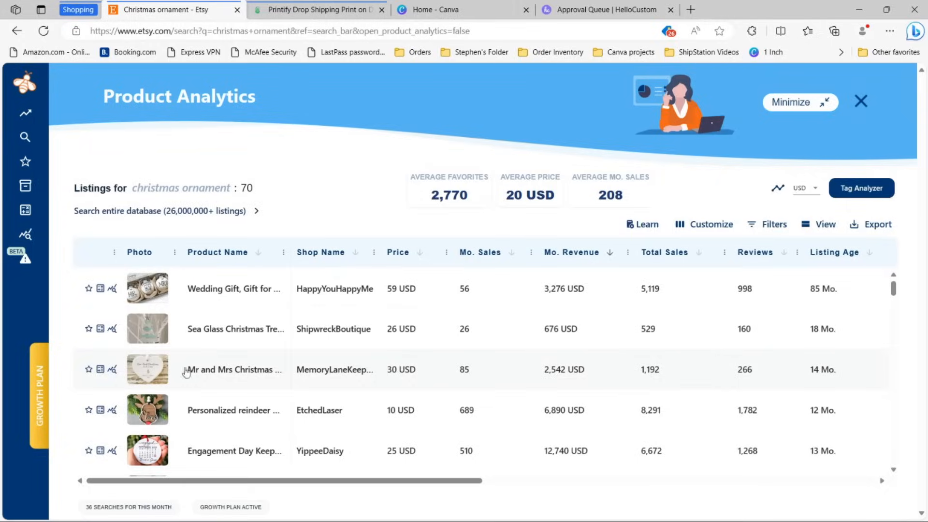
{"action": "mouse_move", "coordinate": [174, 371]}
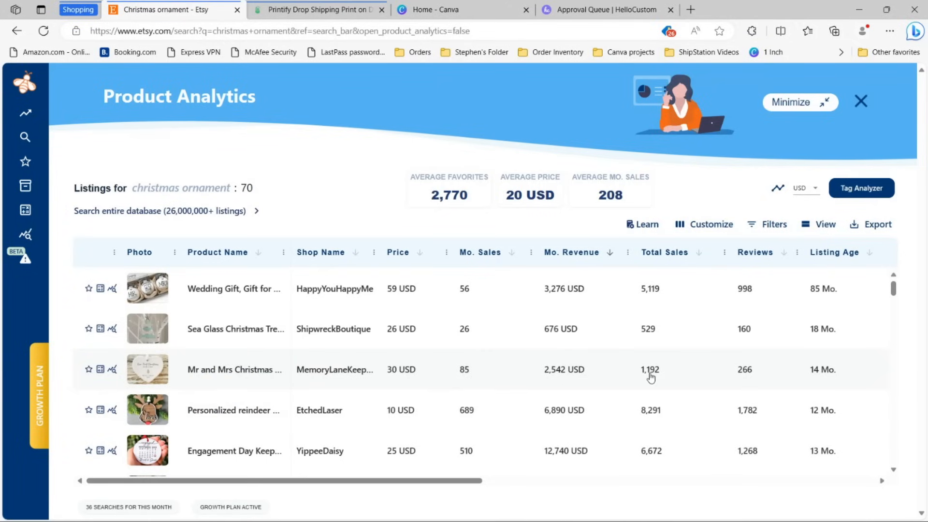
{"action": "scroll", "coordinate": [651, 377], "scroll_direction": "down", "scroll_amount": 2}
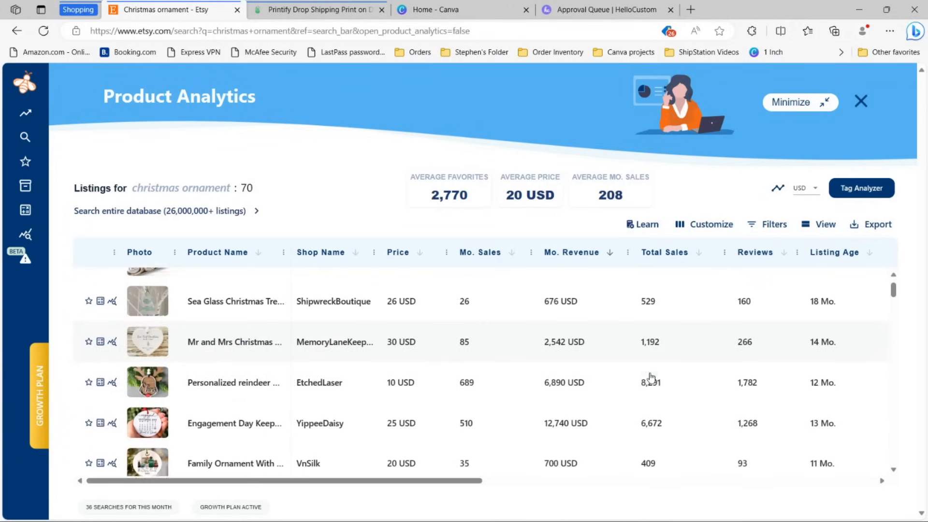
{"action": "scroll", "coordinate": [651, 378], "scroll_direction": "up", "scroll_amount": 2}
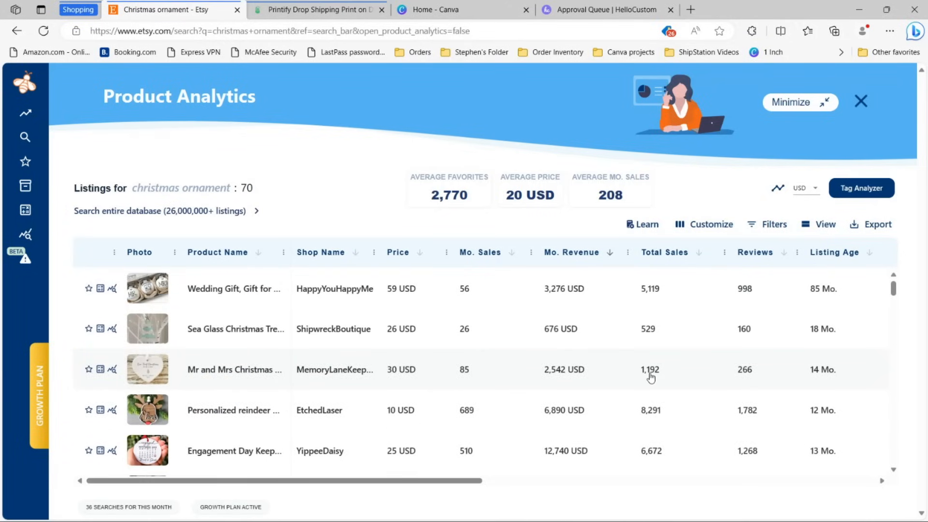
Step: Close Product Analytics and open the First Christmas Married ornament listing
{"action": "left_click", "coordinate": [860, 101]}
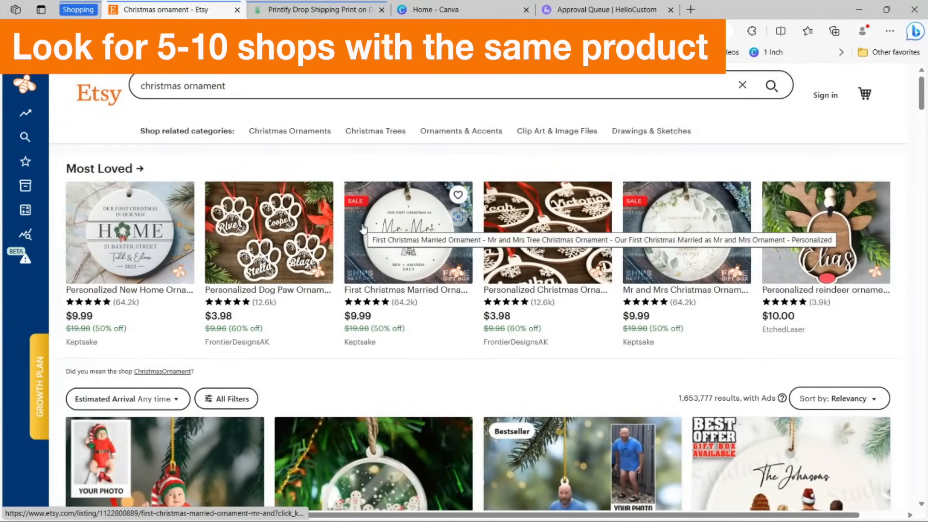
{"action": "scroll", "coordinate": [640, 282], "scroll_direction": "down", "scroll_amount": 4}
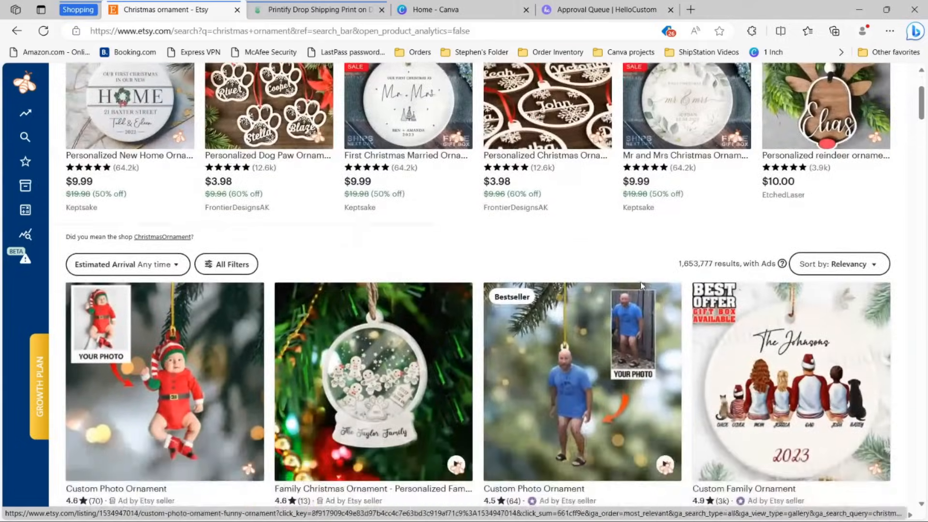
{"action": "scroll", "coordinate": [713, 286], "scroll_direction": "up", "scroll_amount": 2}
{"action": "scroll", "coordinate": [677, 287], "scroll_direction": "down", "scroll_amount": 6}
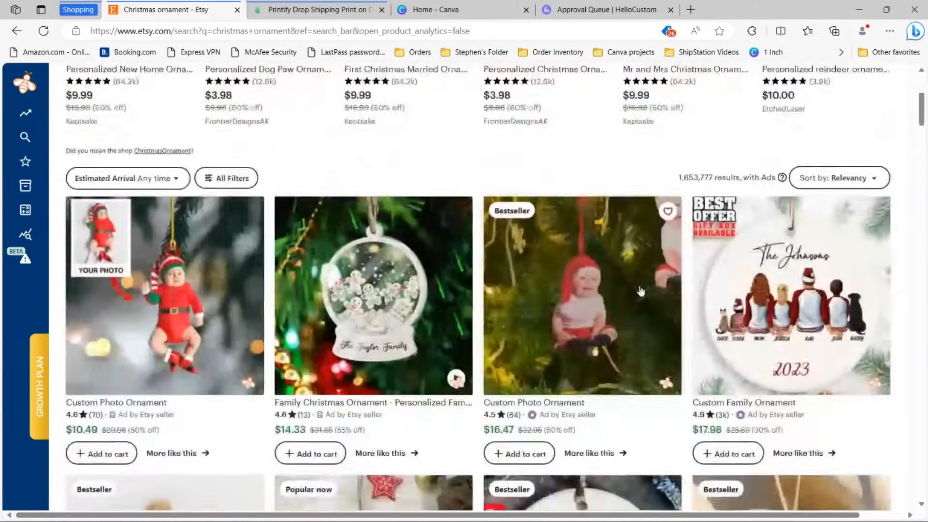
{"action": "scroll", "coordinate": [655, 288], "scroll_direction": "down", "scroll_amount": 3}
{"action": "left_click", "coordinate": [564, 309]}
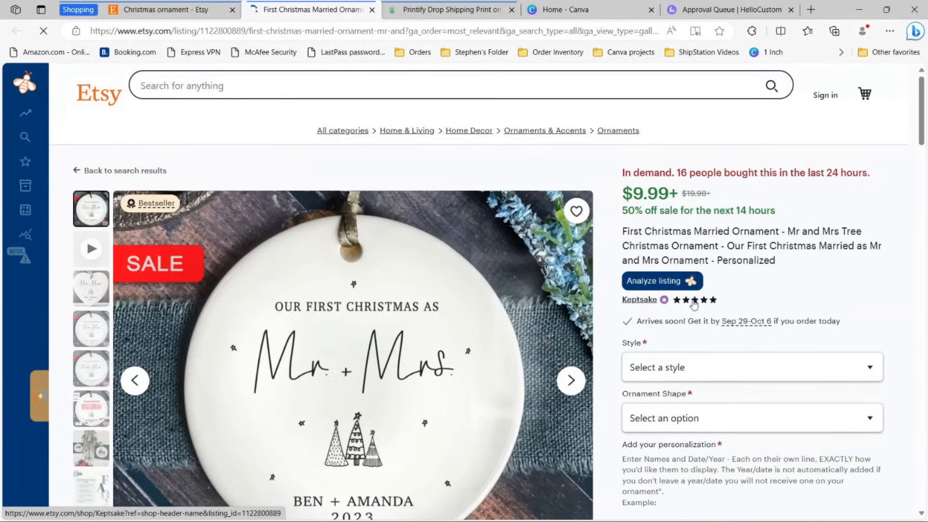
Step: Go to the Keptsake shop page and pick out its 345,263 total sales
{"action": "left_click", "coordinate": [651, 303]}
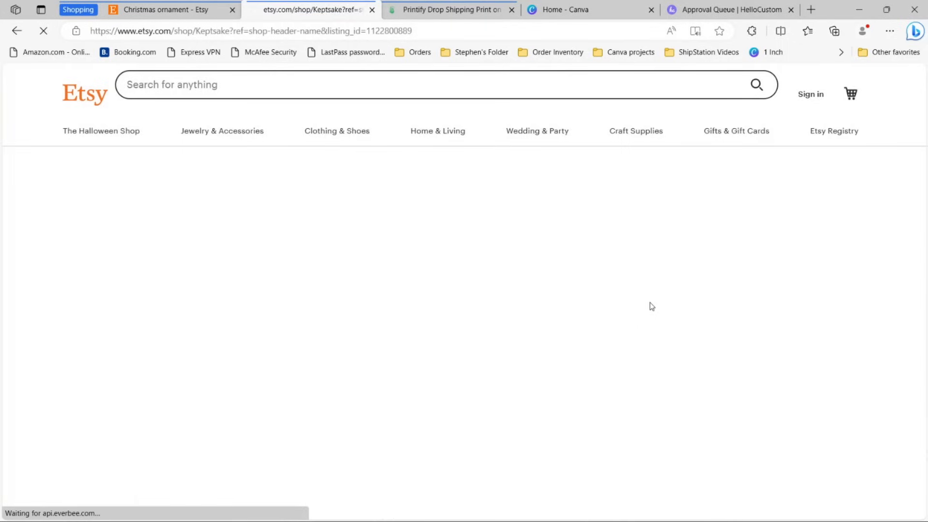
{"action": "scroll", "coordinate": [680, 299], "scroll_direction": "down", "scroll_amount": 2}
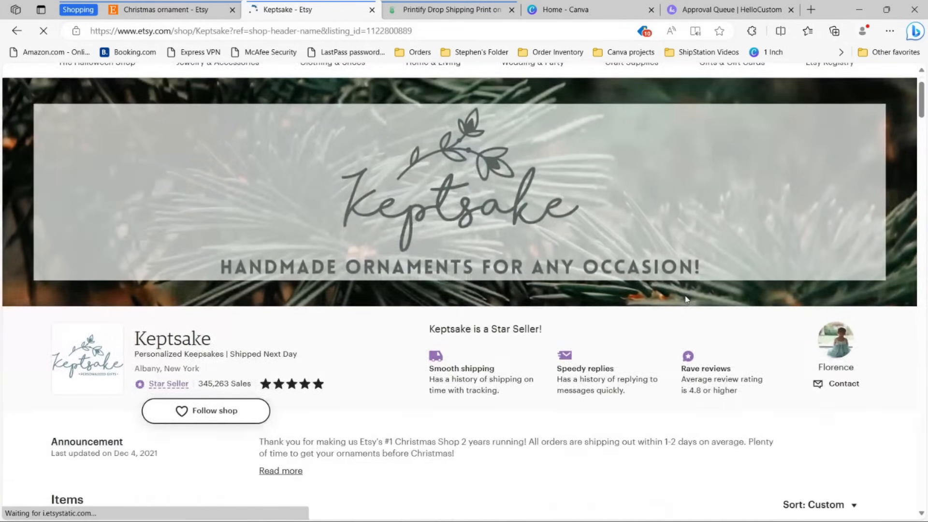
{"action": "scroll", "coordinate": [682, 295], "scroll_direction": "down", "scroll_amount": 2}
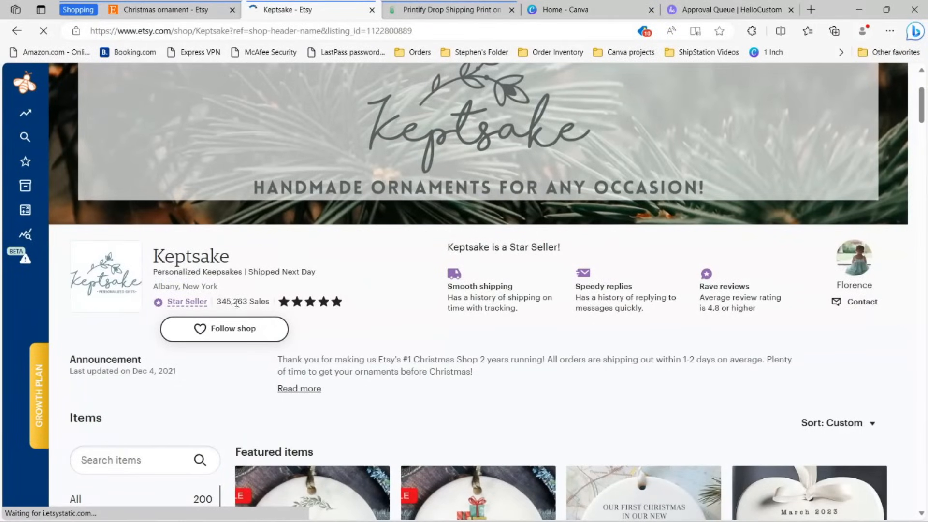
{"action": "left_click_drag", "start_coordinate": [217, 303], "coordinate": [260, 304]}
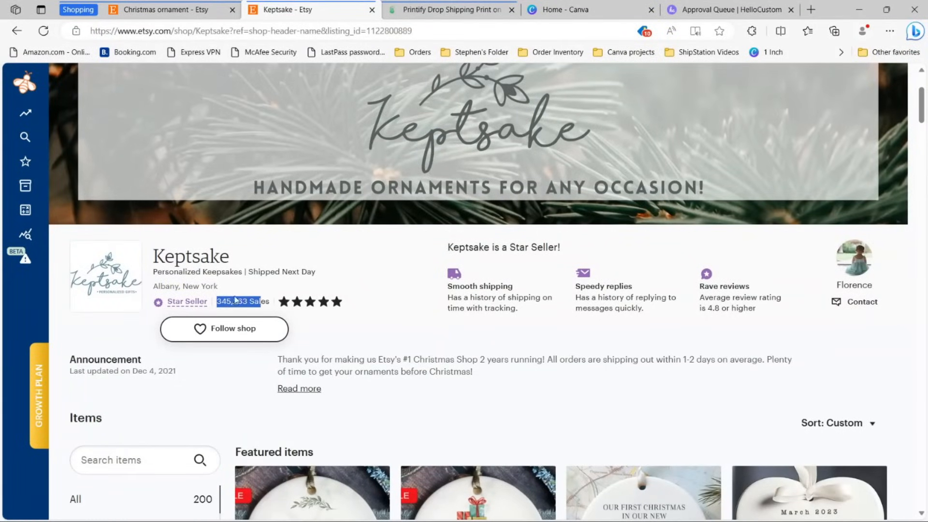
{"action": "mouse_move", "coordinate": [39, 183]}
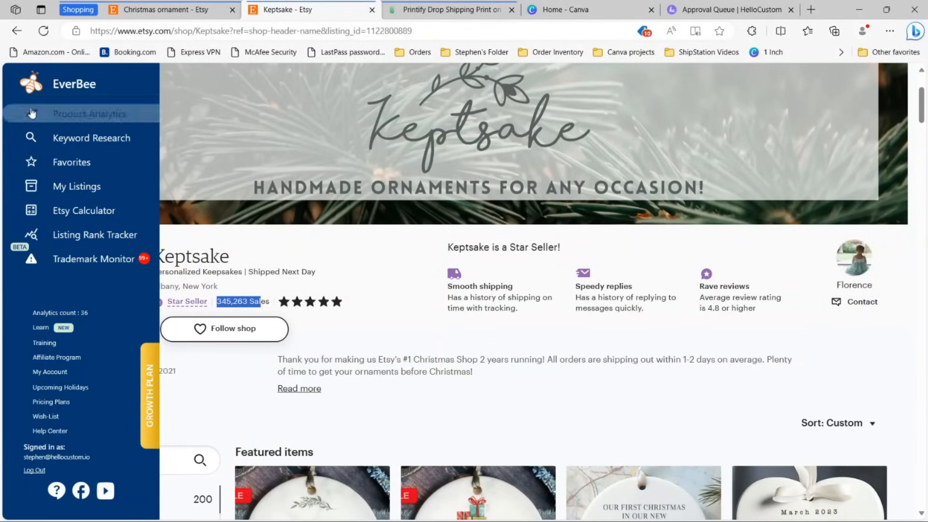
{"action": "left_click", "coordinate": [89, 114]}
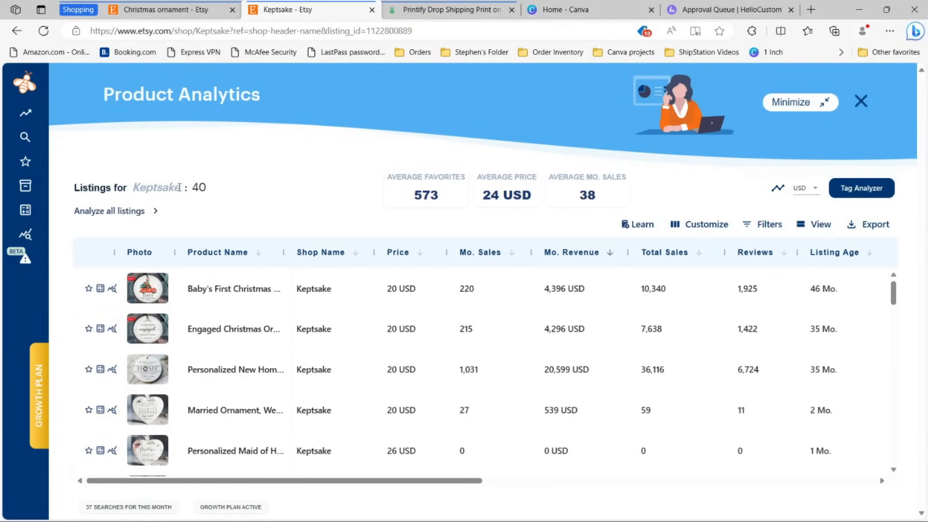
{"action": "left_click", "coordinate": [161, 216]}
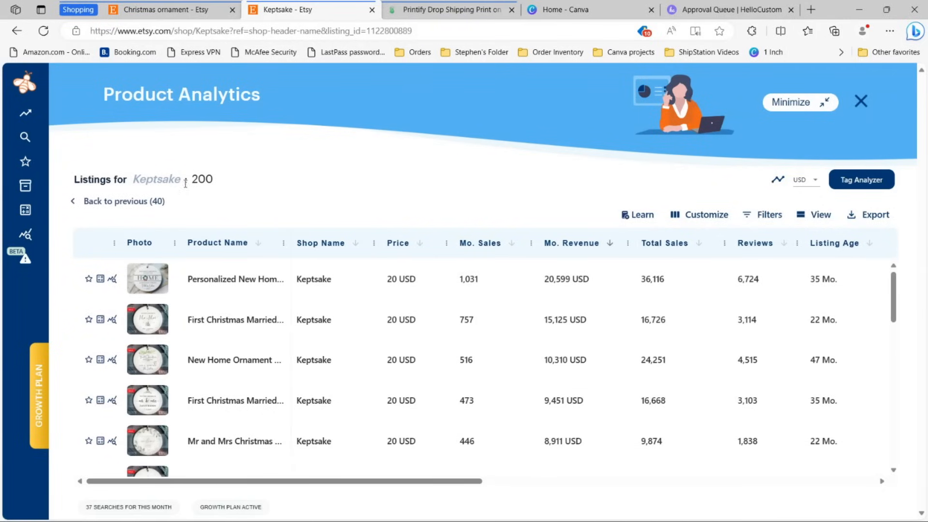
{"action": "left_click_drag", "start_coordinate": [191, 180], "coordinate": [214, 180]}
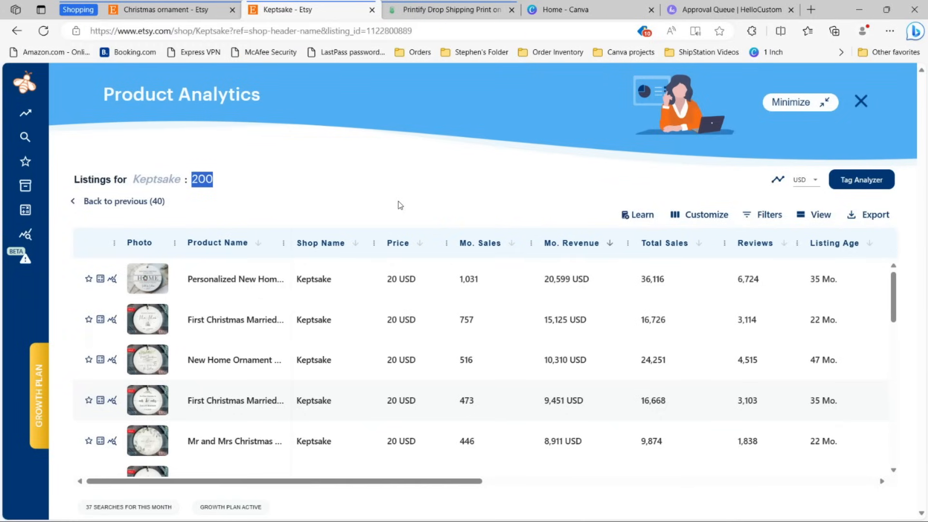
{"action": "left_click", "coordinate": [861, 102]}
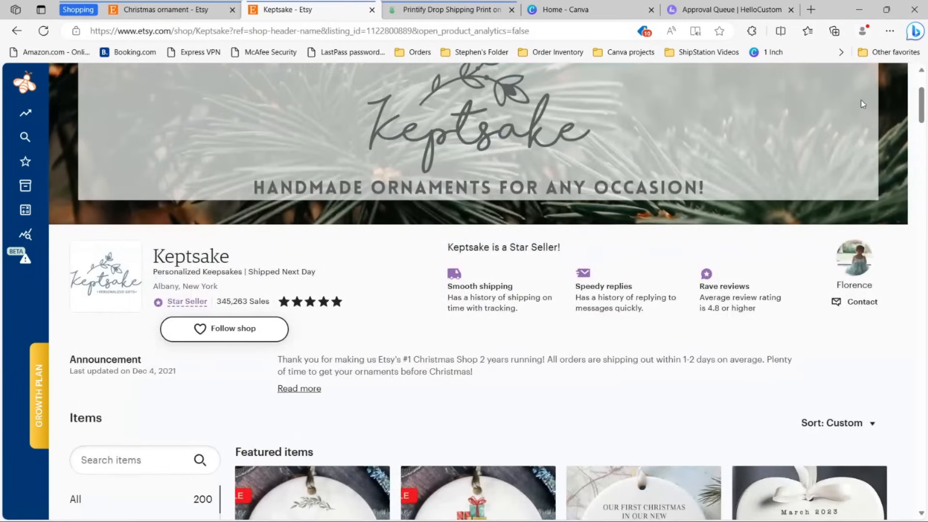
Step: Return to the 'Christmas ornament - Etsy' results and scroll back to the top
{"action": "scroll", "coordinate": [415, 140], "scroll_direction": "up", "scroll_amount": 3}
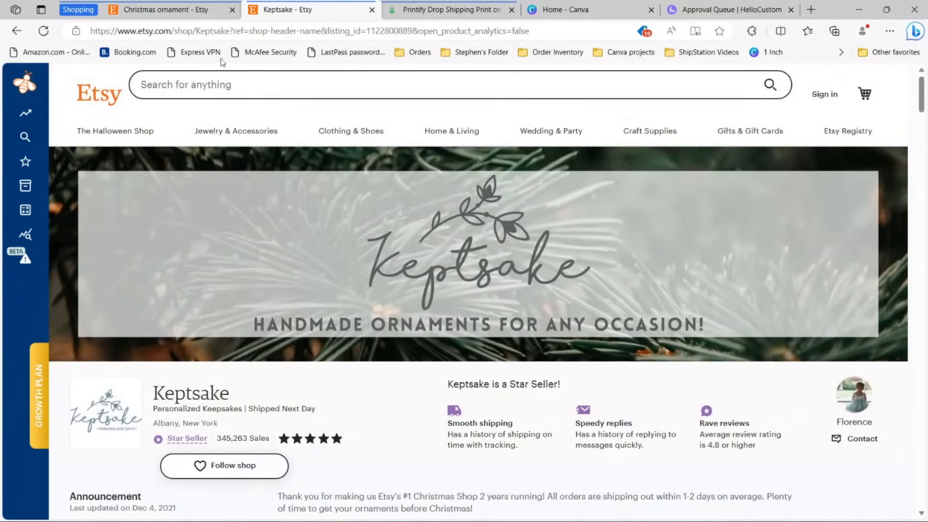
{"action": "left_click", "coordinate": [188, 15]}
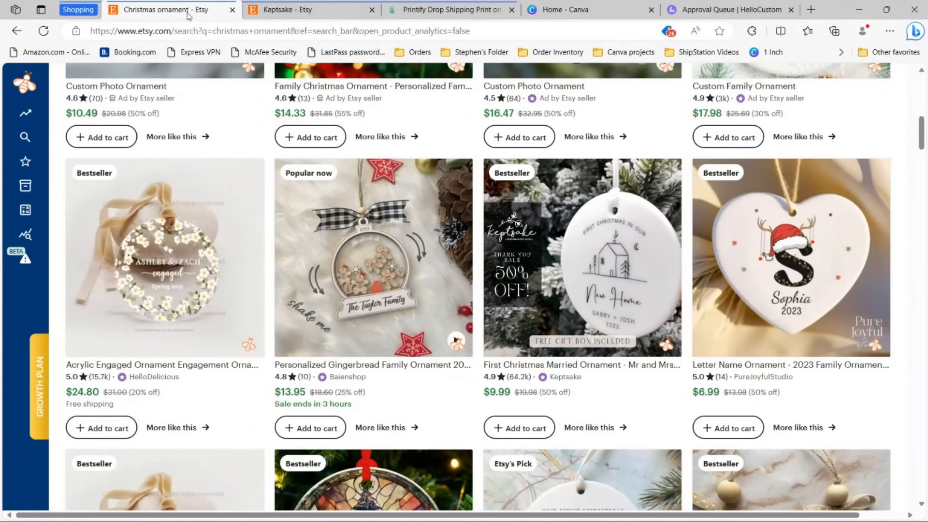
{"action": "scroll", "coordinate": [448, 254], "scroll_direction": "up", "scroll_amount": 3}
{"action": "scroll", "coordinate": [449, 254], "scroll_direction": "up", "scroll_amount": 2}
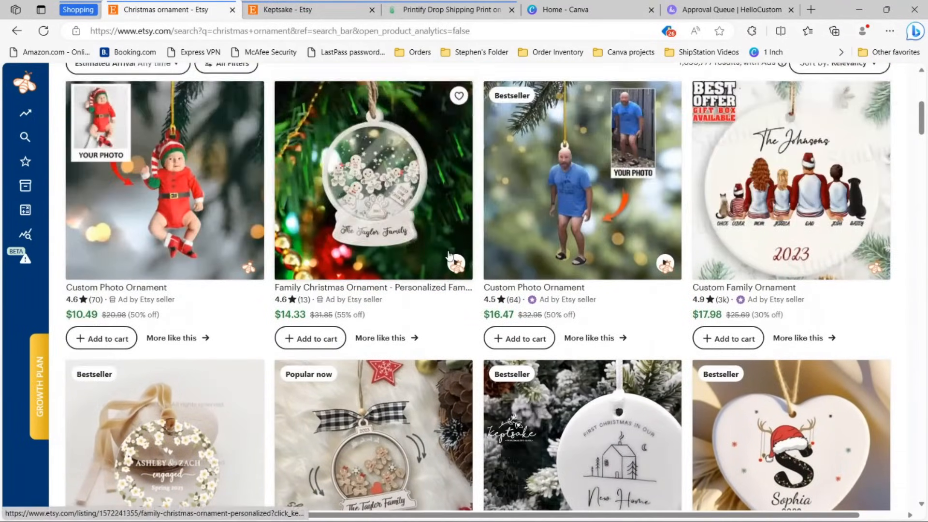
{"action": "scroll", "coordinate": [786, 275], "scroll_direction": "up", "scroll_amount": 6}
{"action": "scroll", "coordinate": [787, 276], "scroll_direction": "up", "scroll_amount": 2}
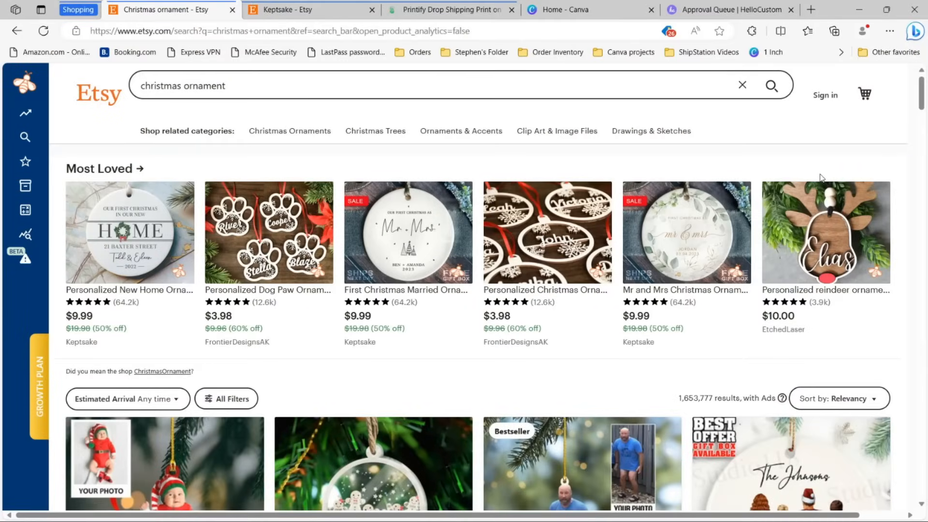
{"action": "scroll", "coordinate": [820, 178], "scroll_direction": "down", "scroll_amount": 1}
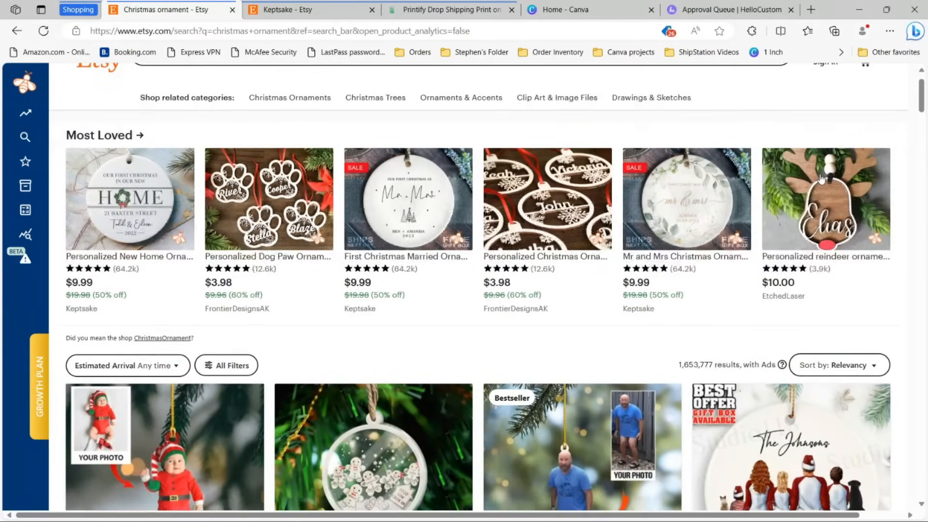
{"action": "scroll", "coordinate": [572, 158], "scroll_direction": "up", "scroll_amount": 1}
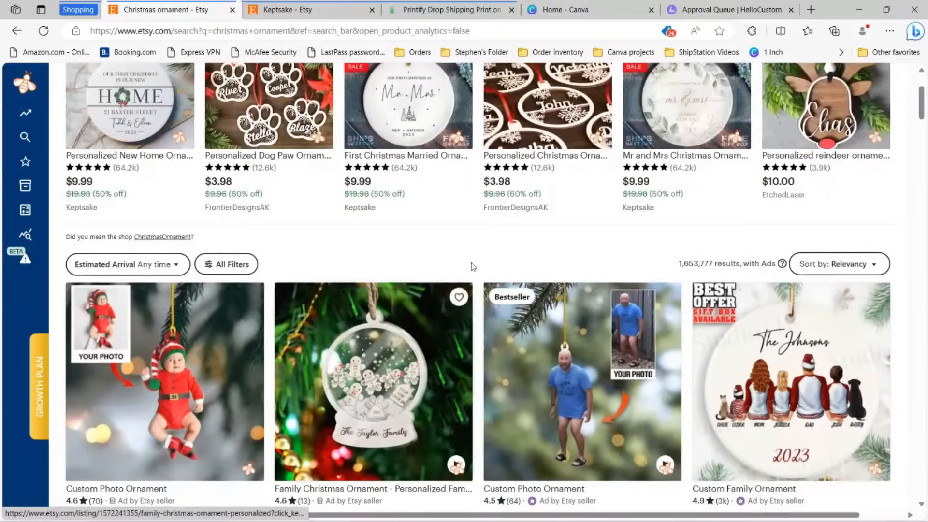
{"action": "scroll", "coordinate": [473, 266], "scroll_direction": "down", "scroll_amount": 7}
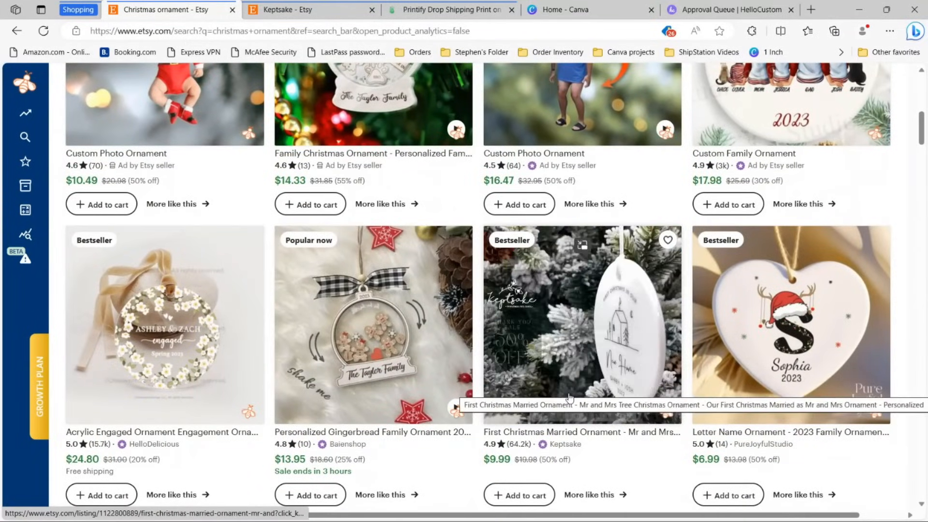
{"action": "scroll", "coordinate": [910, 340], "scroll_direction": "down", "scroll_amount": 1}
{"action": "scroll", "coordinate": [910, 340], "scroll_direction": "down", "scroll_amount": 5}
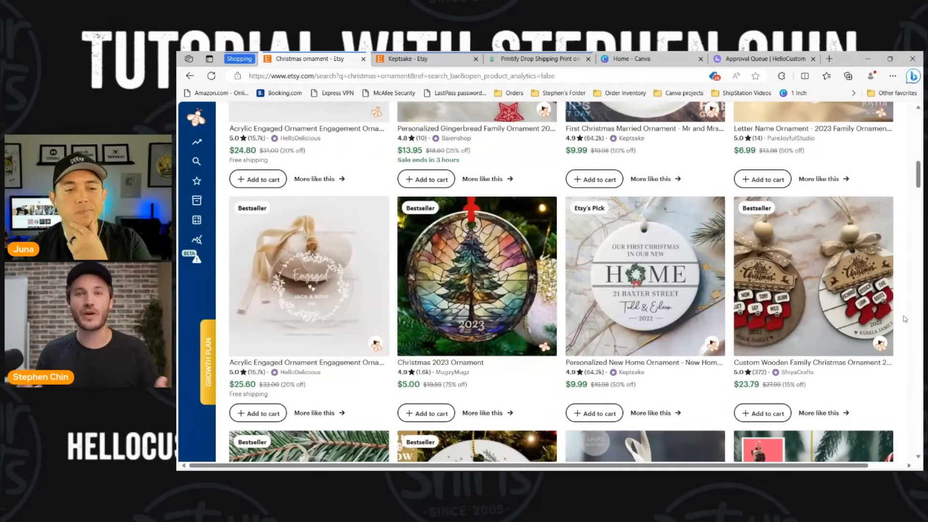
{"action": "scroll", "coordinate": [890, 326], "scroll_direction": "down", "scroll_amount": 1}
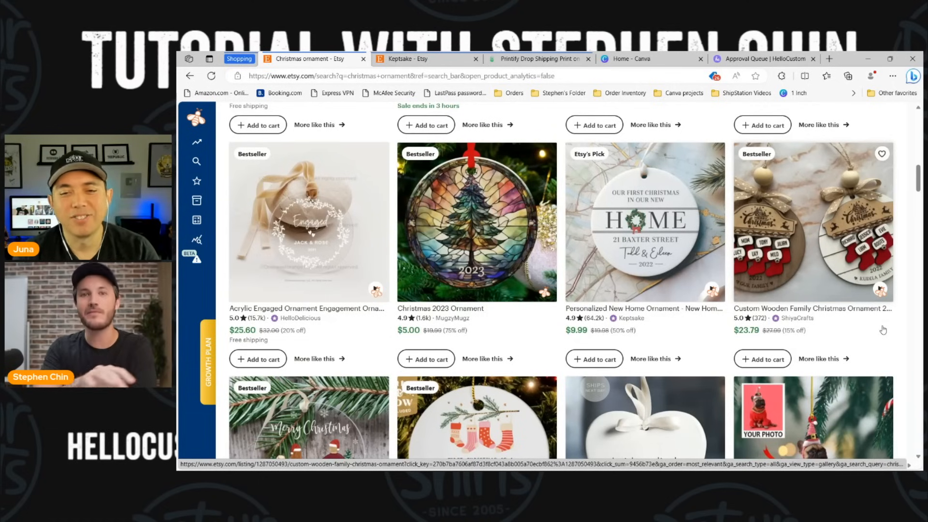
{"action": "scroll", "coordinate": [870, 313], "scroll_direction": "down", "scroll_amount": 1}
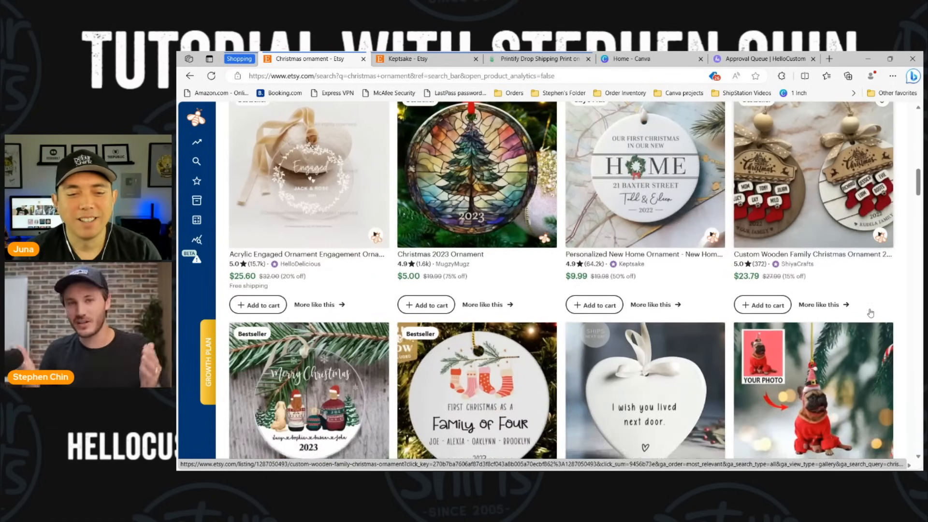
{"action": "scroll", "coordinate": [878, 314], "scroll_direction": "down", "scroll_amount": 3}
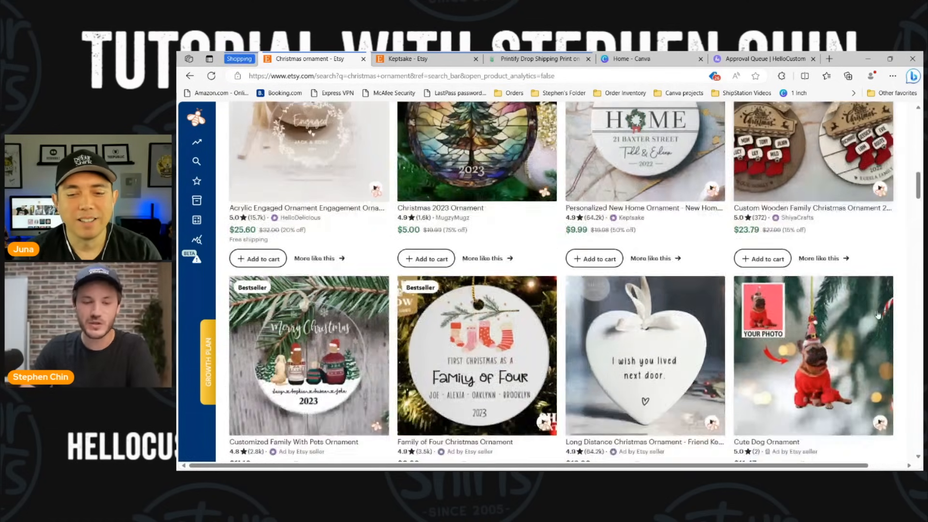
{"action": "scroll", "coordinate": [880, 314], "scroll_direction": "down", "scroll_amount": 3}
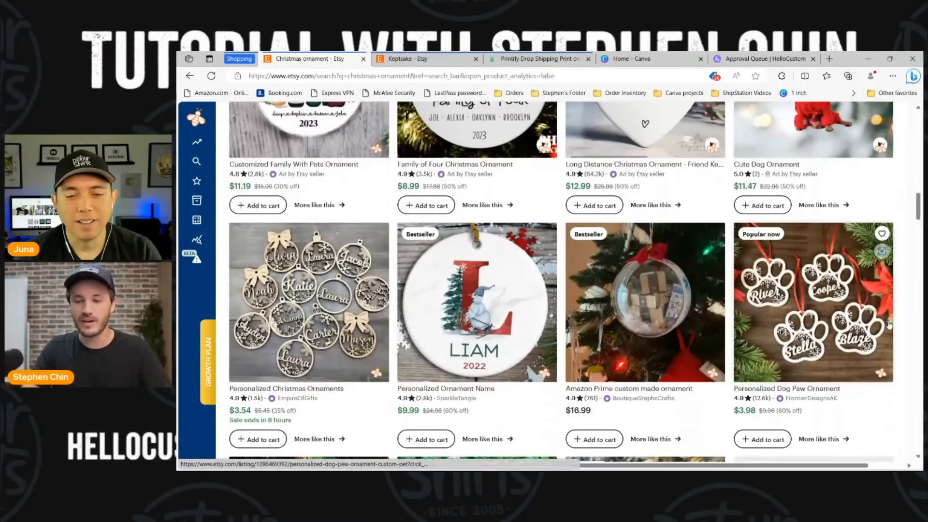
{"action": "scroll", "coordinate": [888, 324], "scroll_direction": "down", "scroll_amount": 3}
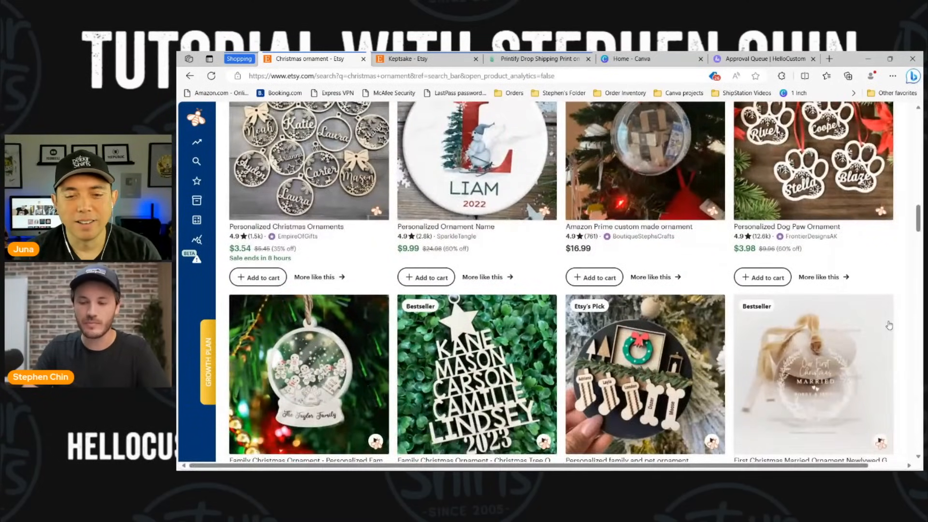
{"action": "scroll", "coordinate": [890, 324], "scroll_direction": "down", "scroll_amount": 2}
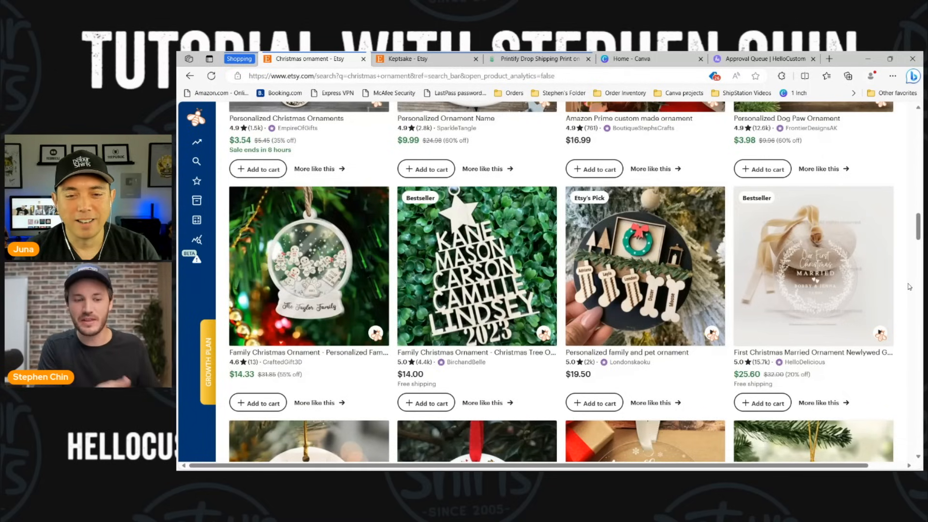
{"action": "scroll", "coordinate": [908, 286], "scroll_direction": "down", "scroll_amount": 1}
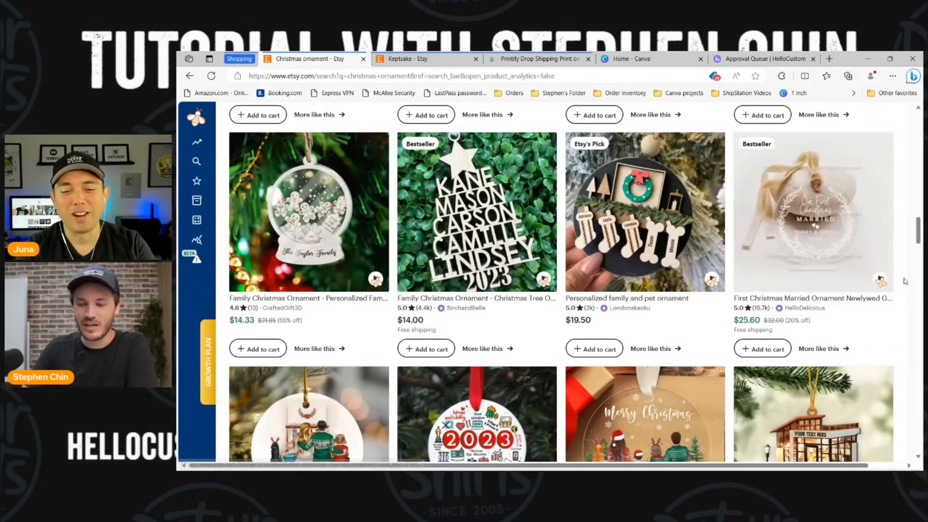
{"action": "scroll", "coordinate": [906, 290], "scroll_direction": "down", "scroll_amount": 1}
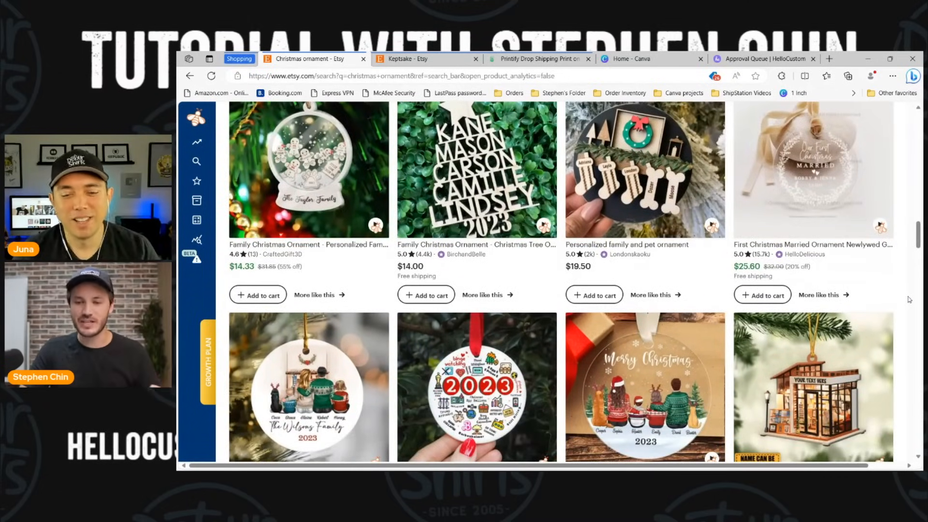
{"action": "scroll", "coordinate": [908, 296], "scroll_direction": "down", "scroll_amount": 1}
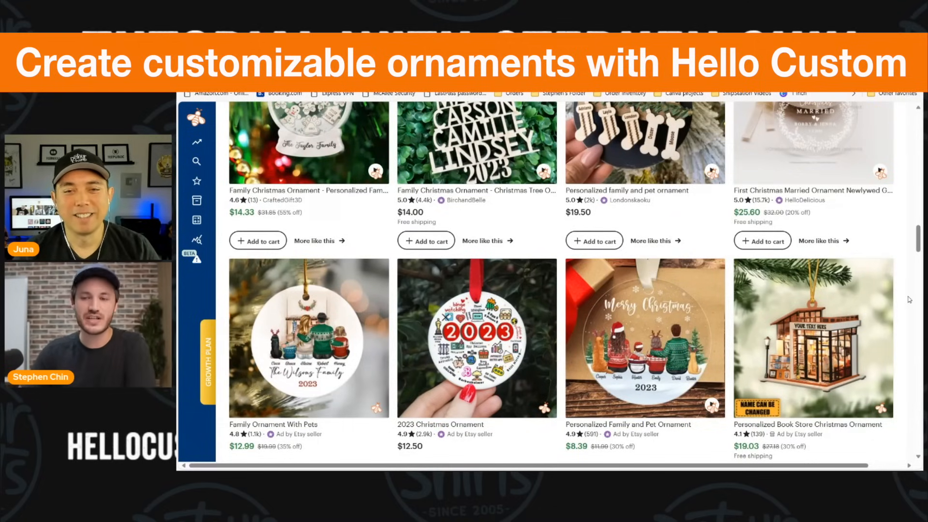
Step: Scroll up the Etsy results, then switch to Printify's 'ornament' catalogue search
{"action": "scroll", "coordinate": [911, 298], "scroll_direction": "up", "scroll_amount": 1}
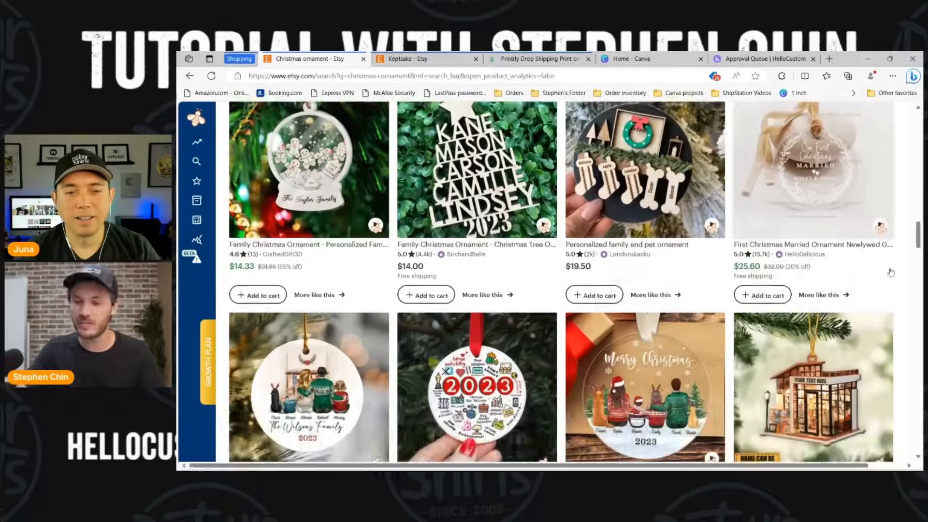
{"action": "scroll", "coordinate": [900, 264], "scroll_direction": "up", "scroll_amount": 1}
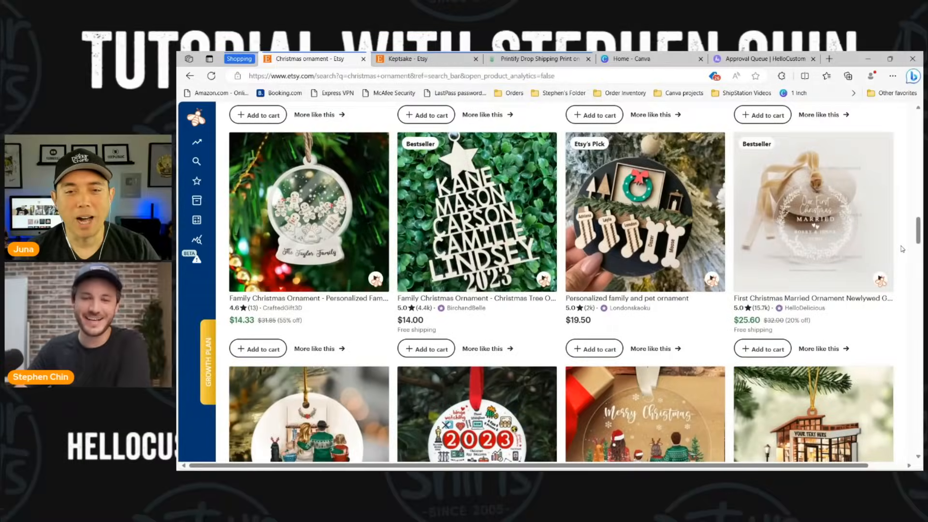
{"action": "scroll", "coordinate": [900, 264], "scroll_direction": "up", "scroll_amount": 6}
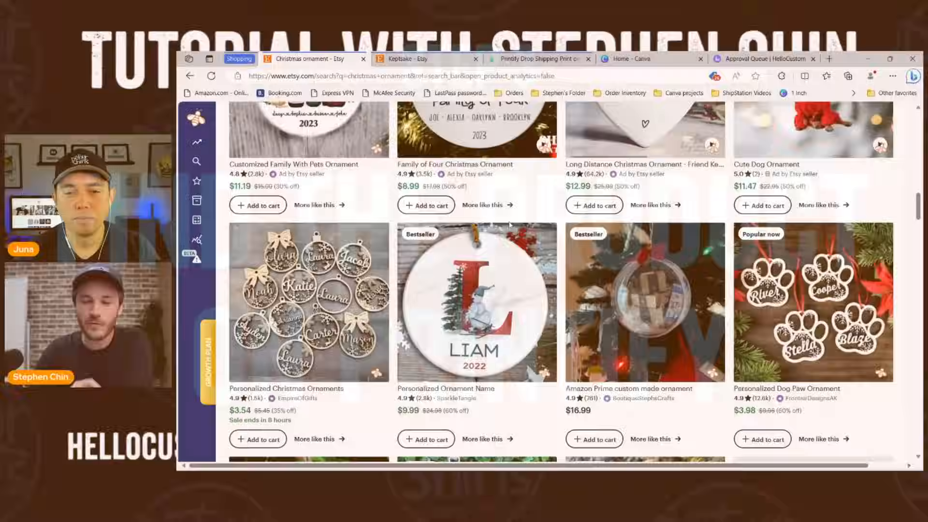
{"action": "scroll", "coordinate": [615, 234], "scroll_direction": "up", "scroll_amount": 1}
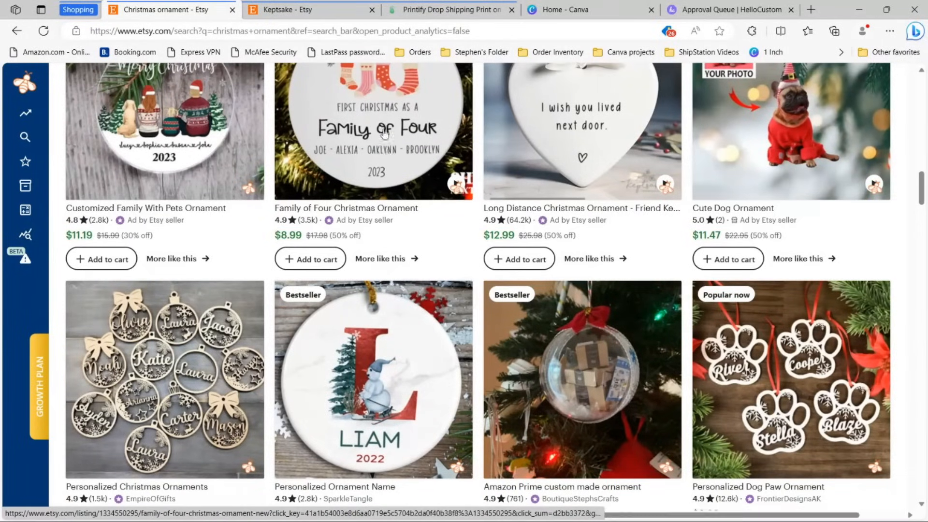
{"action": "left_click", "coordinate": [444, 8]}
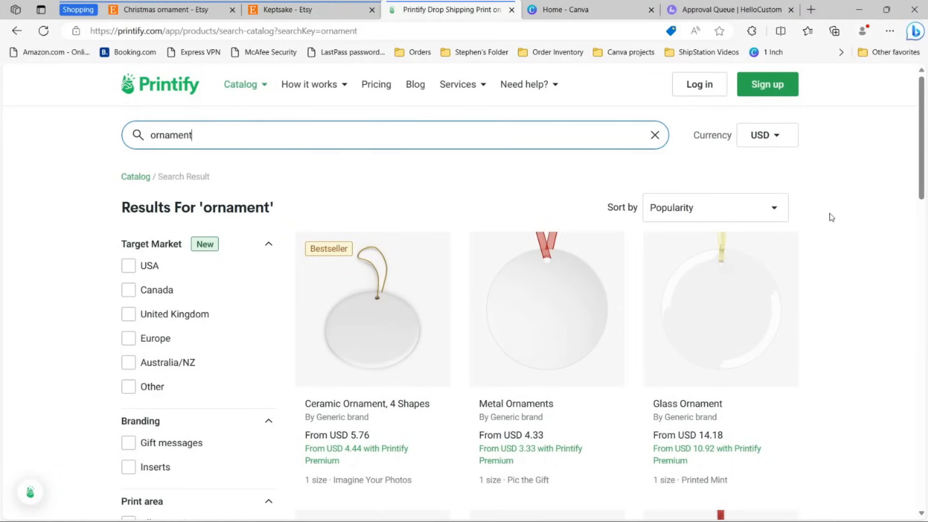
{"action": "scroll", "coordinate": [829, 218], "scroll_direction": "down", "scroll_amount": 3}
{"action": "scroll", "coordinate": [797, 210], "scroll_direction": "up", "scroll_amount": 4}
{"action": "scroll", "coordinate": [874, 215], "scroll_direction": "down", "scroll_amount": 5}
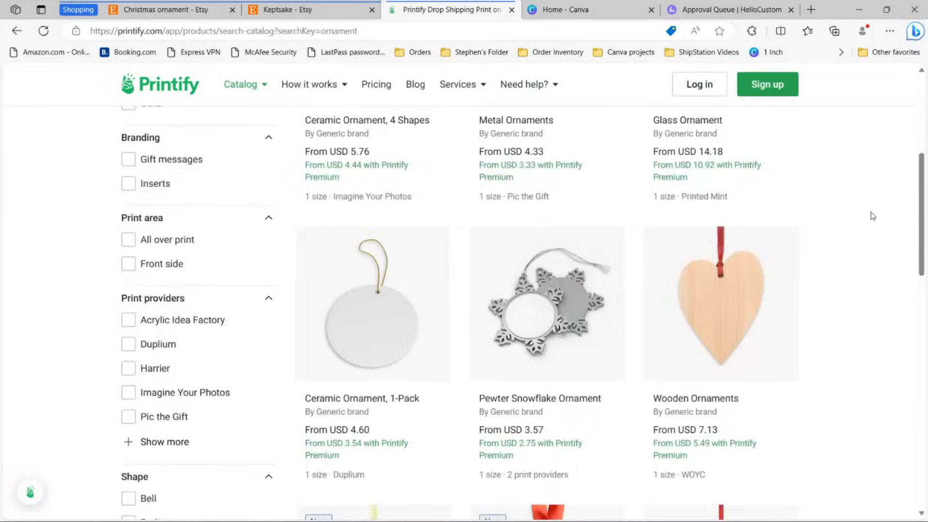
{"action": "scroll", "coordinate": [874, 216], "scroll_direction": "down", "scroll_amount": 10}
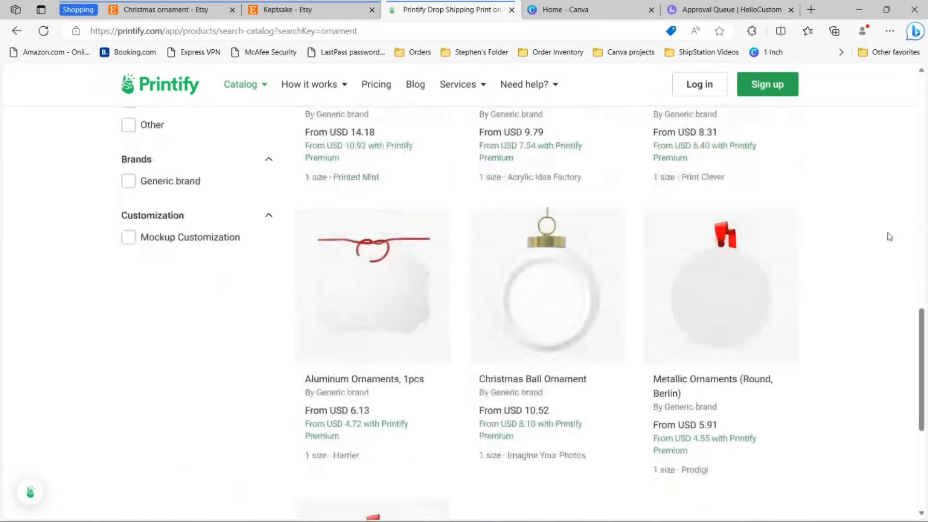
{"action": "scroll", "coordinate": [890, 237], "scroll_direction": "down", "scroll_amount": 3}
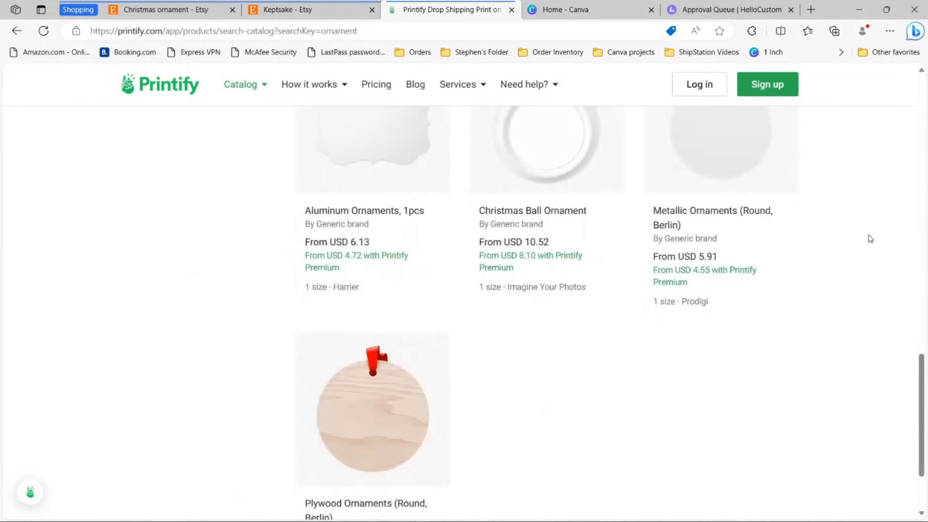
{"action": "scroll", "coordinate": [845, 278], "scroll_direction": "down", "scroll_amount": 1}
{"action": "scroll", "coordinate": [793, 367], "scroll_direction": "up", "scroll_amount": 4}
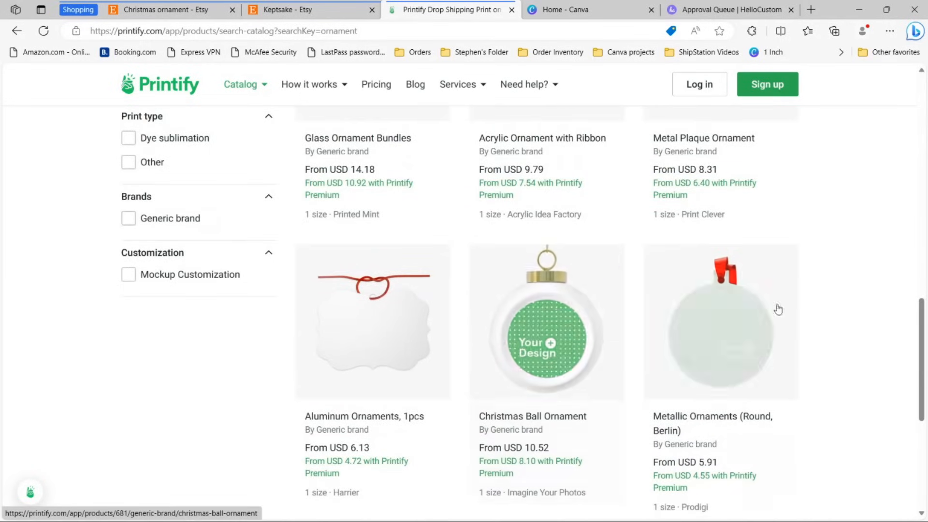
{"action": "scroll", "coordinate": [866, 317], "scroll_direction": "up", "scroll_amount": 5}
{"action": "scroll", "coordinate": [864, 319], "scroll_direction": "up", "scroll_amount": 3}
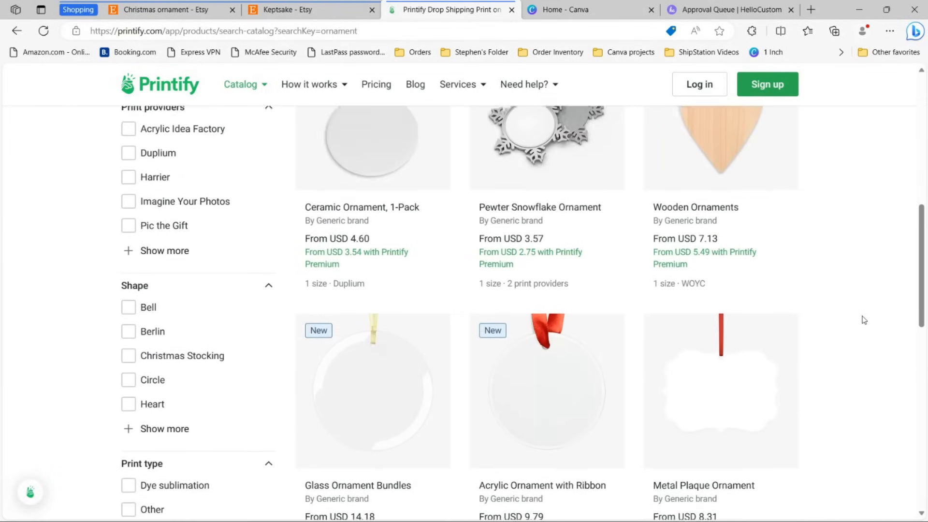
{"action": "scroll", "coordinate": [454, 274], "scroll_direction": "up", "scroll_amount": 3}
{"action": "scroll", "coordinate": [426, 271], "scroll_direction": "up", "scroll_amount": 5}
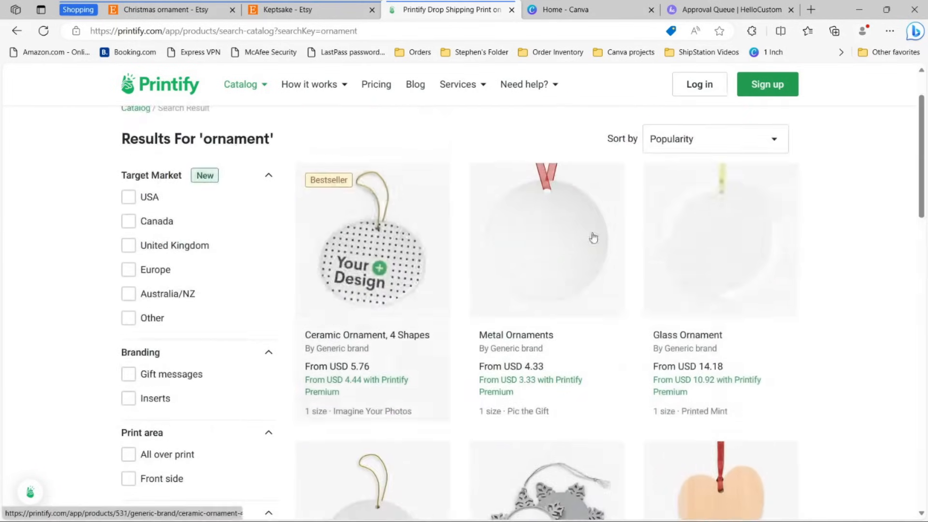
{"action": "scroll", "coordinate": [429, 290], "scroll_direction": "down", "scroll_amount": 9}
{"action": "scroll", "coordinate": [425, 303], "scroll_direction": "up", "scroll_amount": 6}
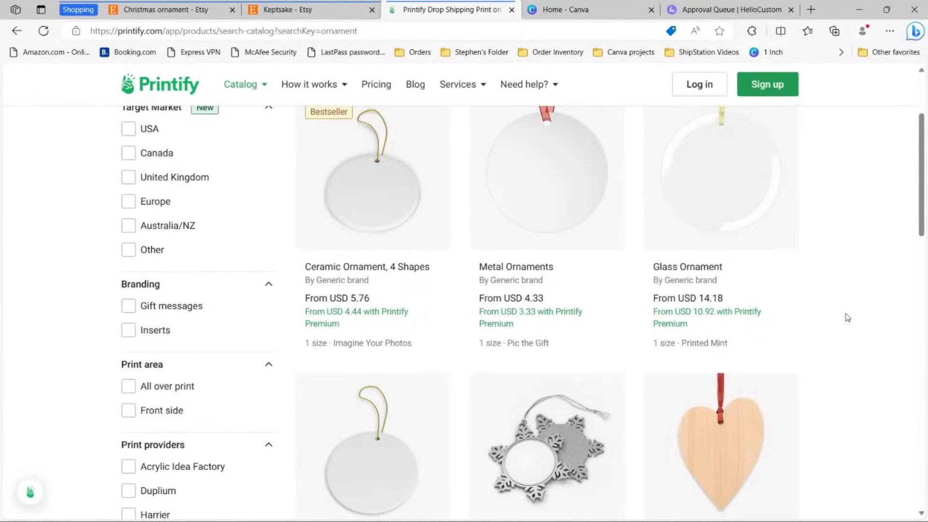
{"action": "scroll", "coordinate": [843, 317], "scroll_direction": "up", "scroll_amount": 2}
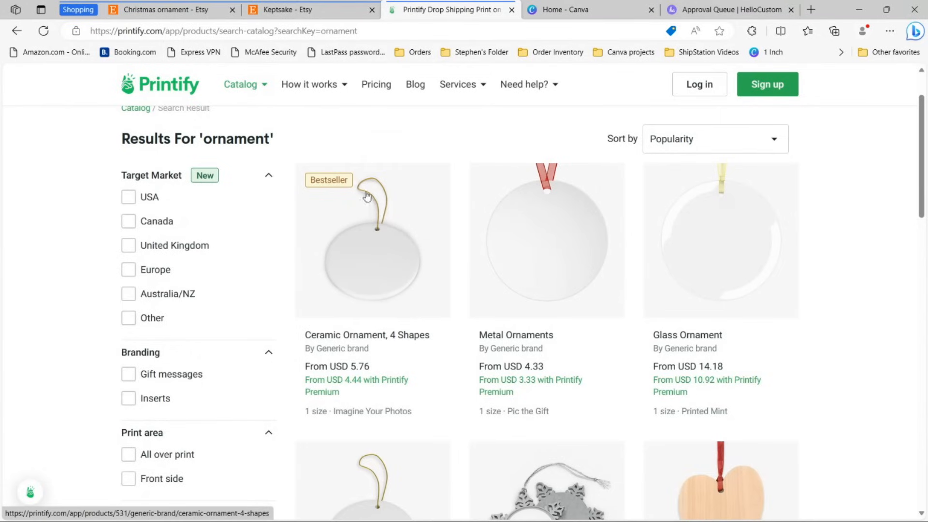
Step: Open and browse the Printify Ceramic Ornament, 4 Shapes product page
{"action": "left_click", "coordinate": [374, 249]}
{"action": "scroll", "coordinate": [713, 222], "scroll_direction": "down", "scroll_amount": 3}
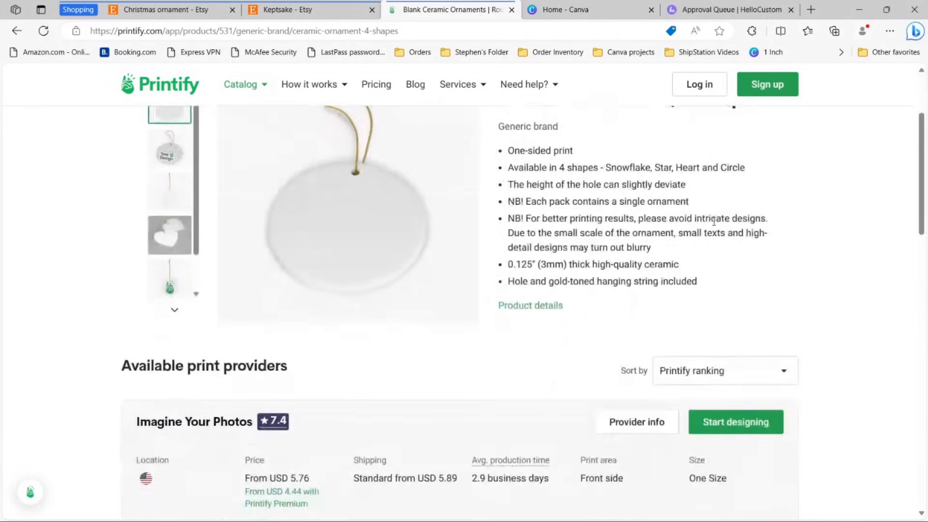
{"action": "scroll", "coordinate": [712, 222], "scroll_direction": "down", "scroll_amount": 3}
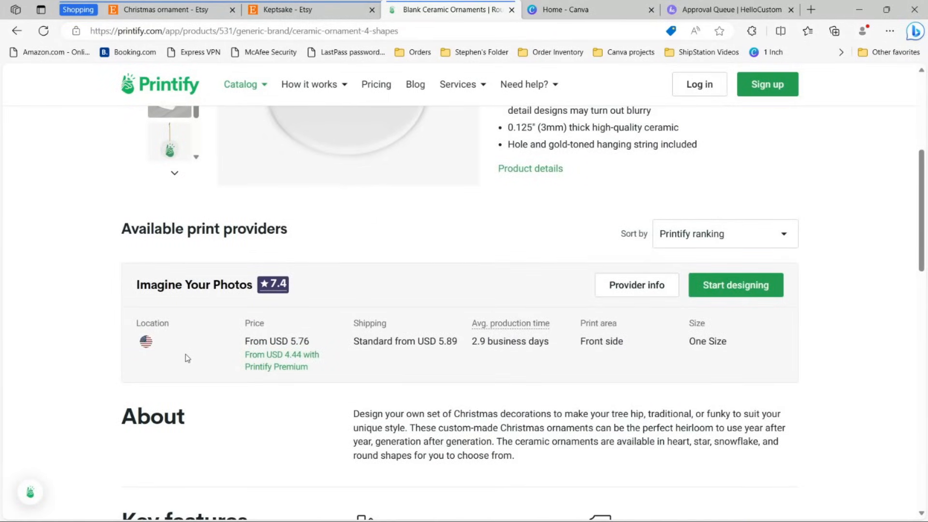
{"action": "scroll", "coordinate": [209, 314], "scroll_direction": "up", "scroll_amount": 2}
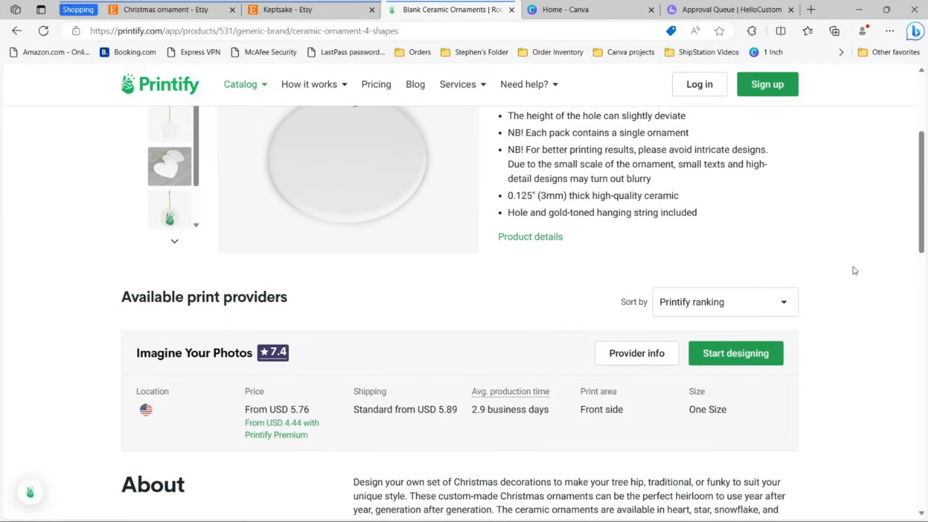
Step: Start designing, dismiss the tips, and note the 960 × 960 print area and 30000 × 30000 maximum
{"action": "left_click", "coordinate": [724, 360]}
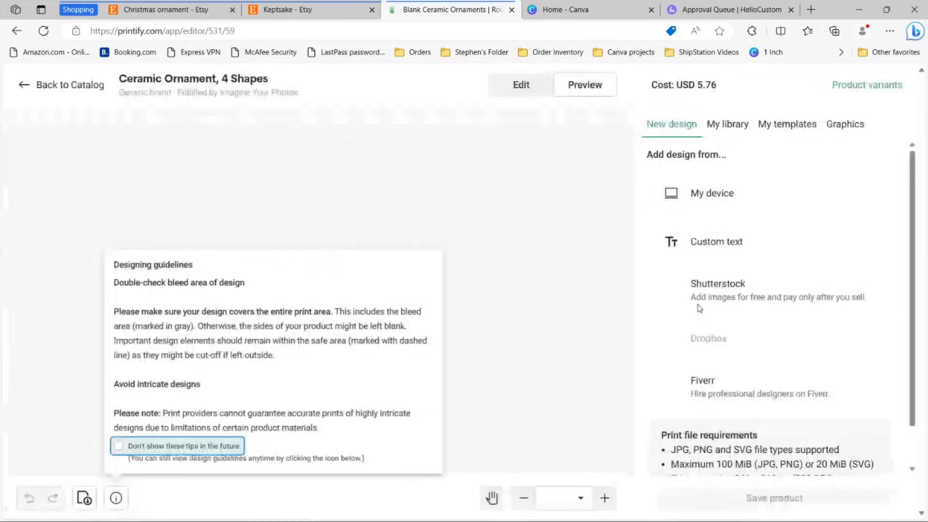
{"action": "left_click", "coordinate": [523, 257]}
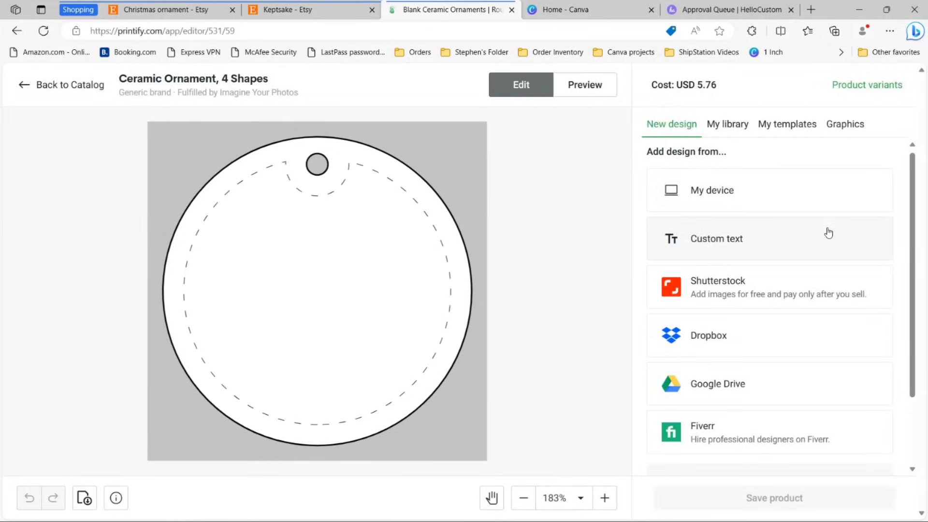
{"action": "scroll", "coordinate": [826, 234], "scroll_direction": "down", "scroll_amount": 2}
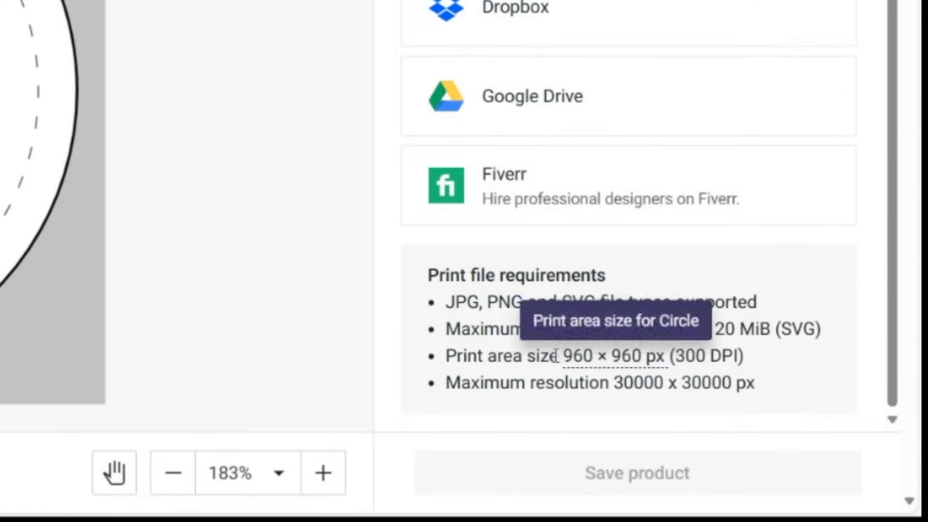
{"action": "left_click_drag", "start_coordinate": [565, 359], "coordinate": [645, 366]}
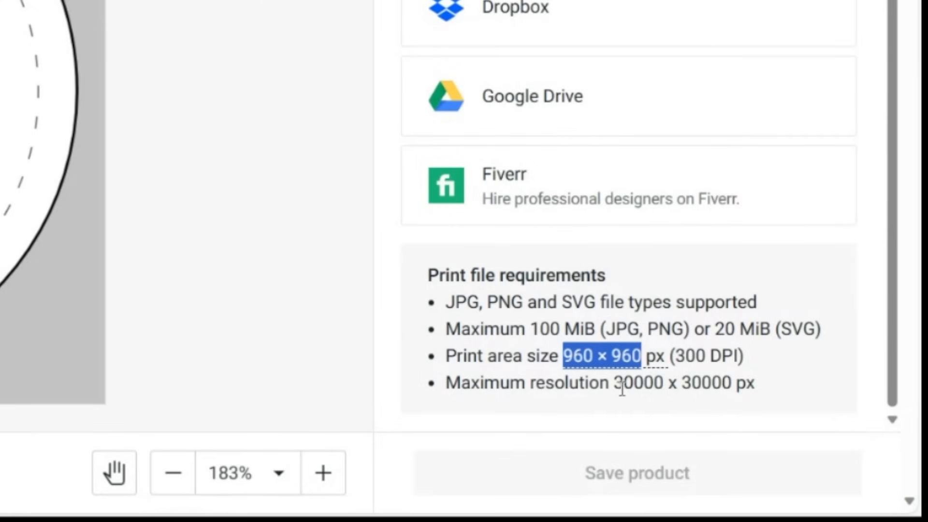
{"action": "left_click_drag", "start_coordinate": [615, 385], "coordinate": [732, 387]}
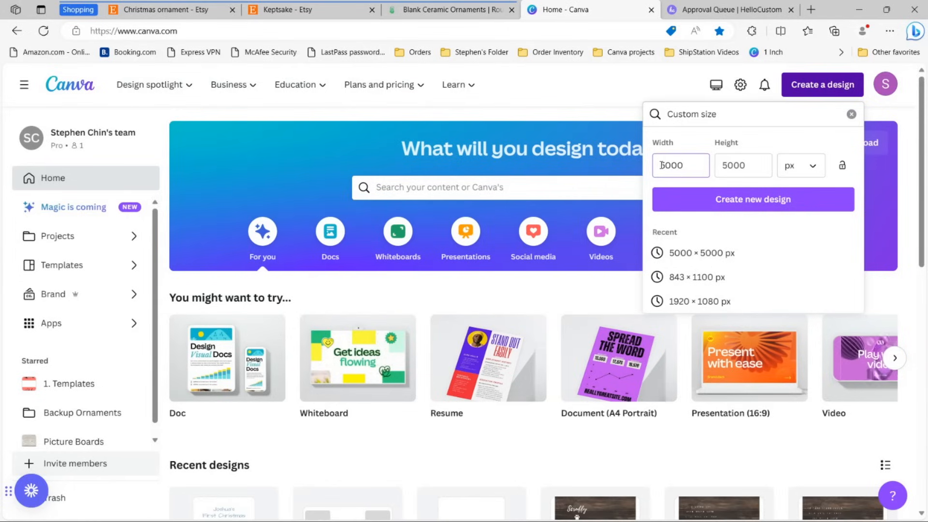
Step: Create the 5000 × 5000 px design and fill its background light gray
{"action": "left_click", "coordinate": [731, 199]}
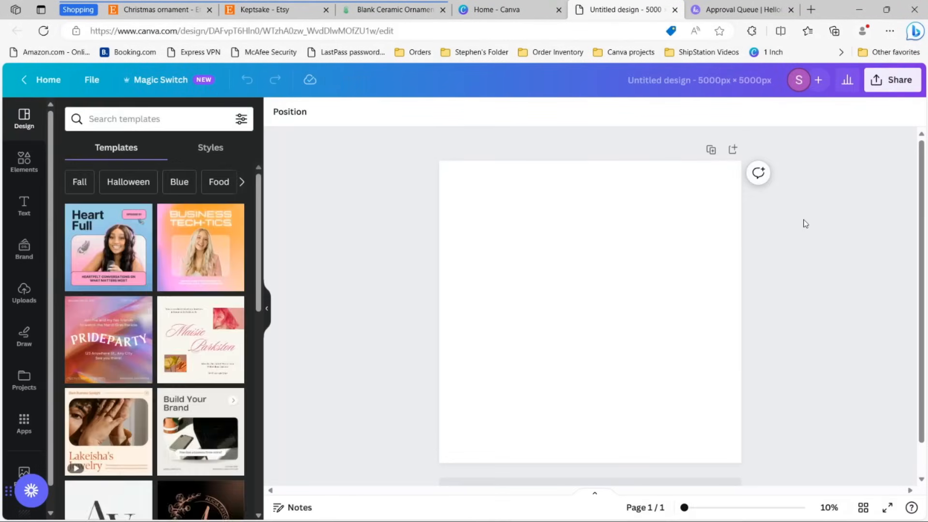
{"action": "left_click", "coordinate": [459, 209]}
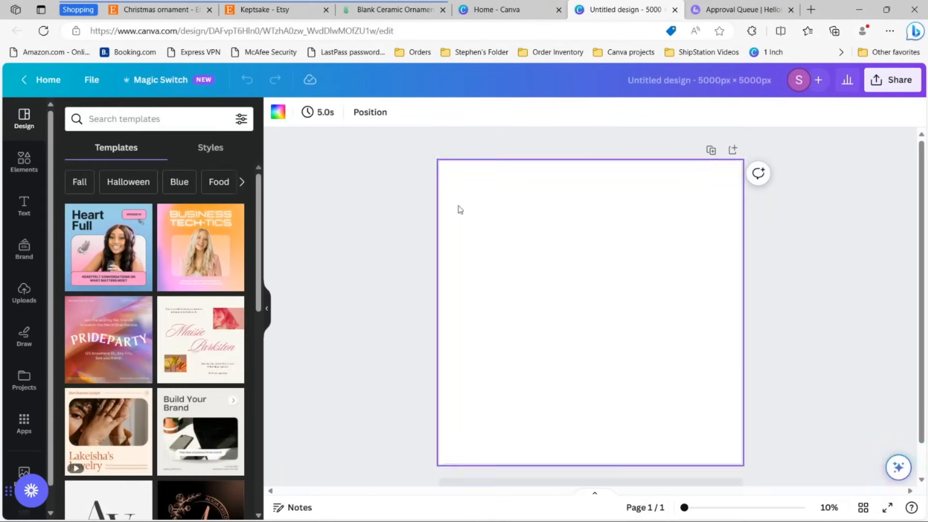
{"action": "left_click", "coordinate": [278, 110]}
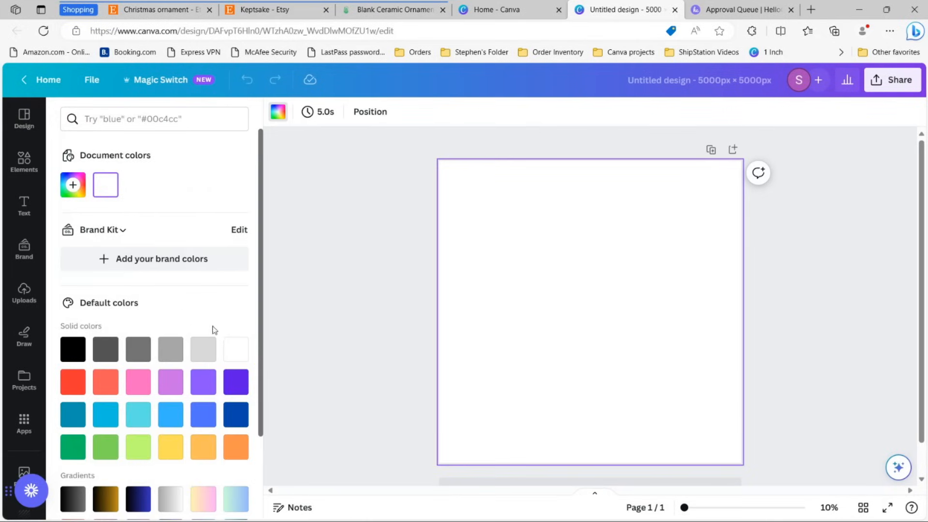
{"action": "left_click", "coordinate": [200, 358]}
{"action": "left_click", "coordinate": [343, 305]}
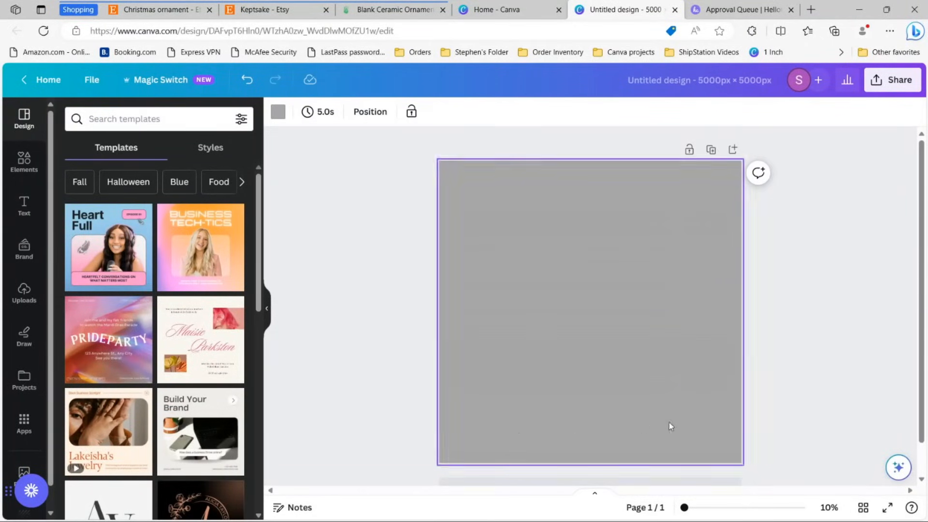
Step: Add a circle and enlarge it to nearly fill the page
{"action": "left_click", "coordinate": [24, 161]}
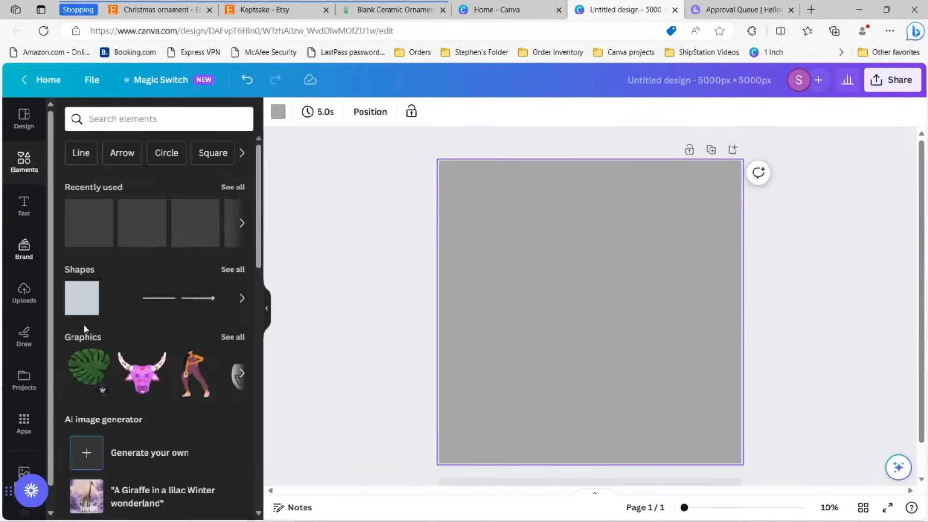
{"action": "left_click", "coordinate": [234, 295]}
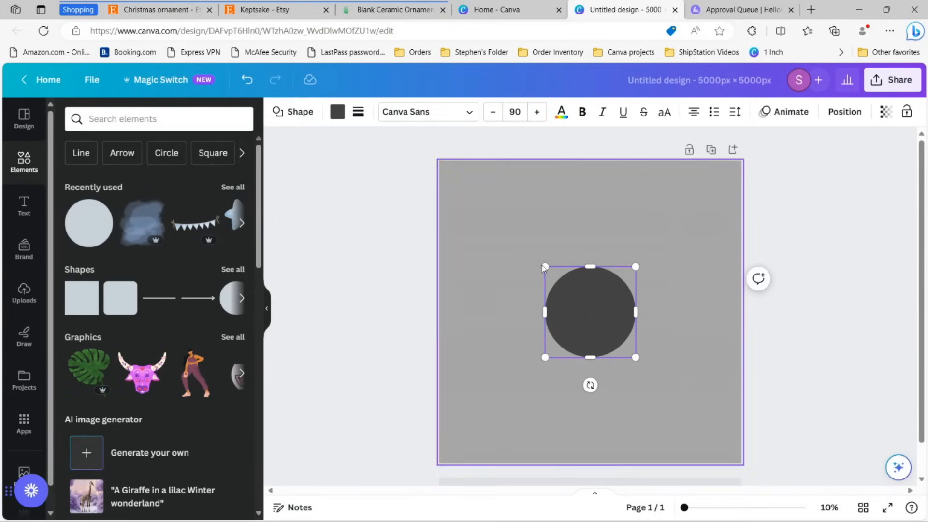
{"action": "left_click_drag", "start_coordinate": [542, 265], "coordinate": [430, 169]}
{"action": "left_click_drag", "start_coordinate": [637, 358], "coordinate": [741, 463]}
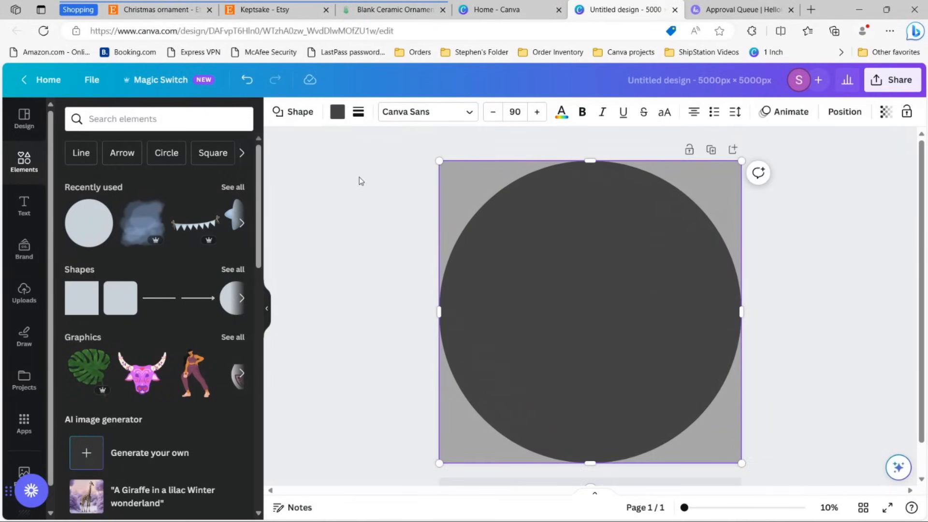
Step: Make the circle white and return to the Printify ornament editor
{"action": "left_click", "coordinate": [337, 111]}
{"action": "left_click", "coordinate": [203, 184]}
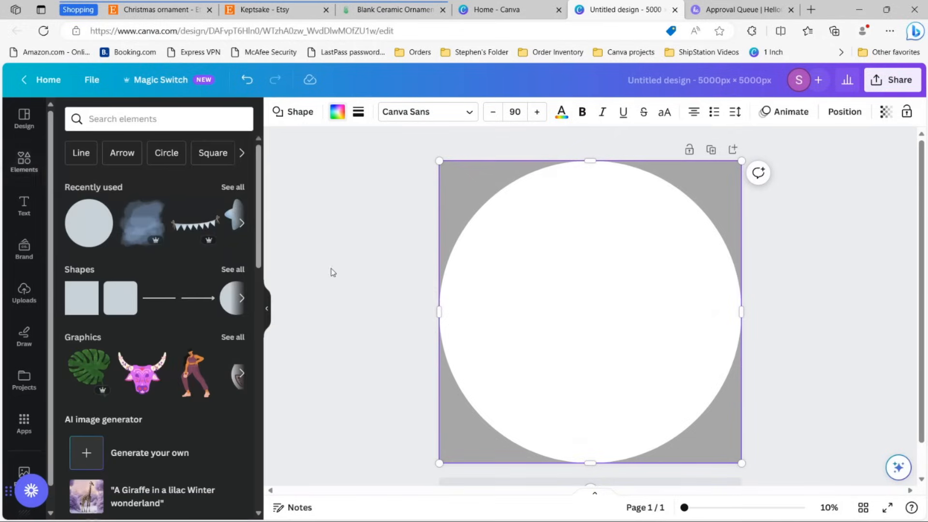
{"action": "left_click", "coordinate": [773, 290]}
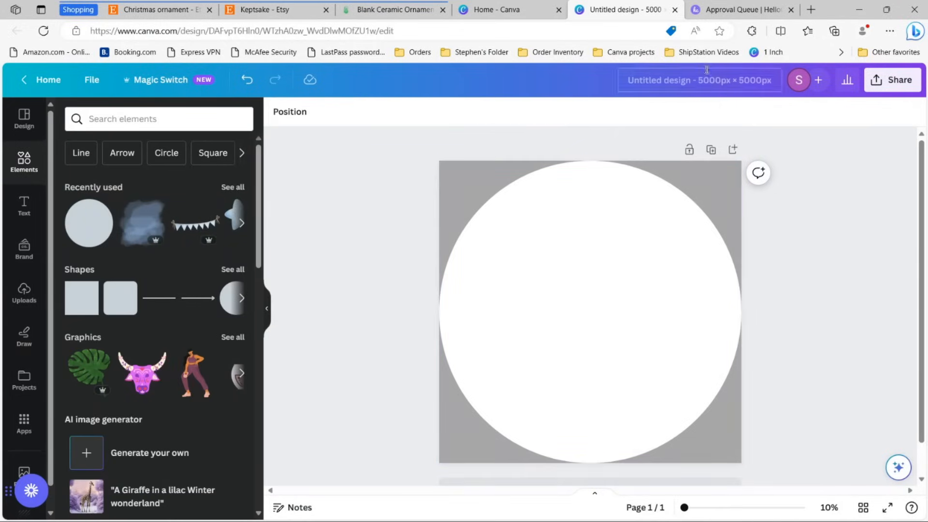
{"action": "left_click", "coordinate": [392, 9]}
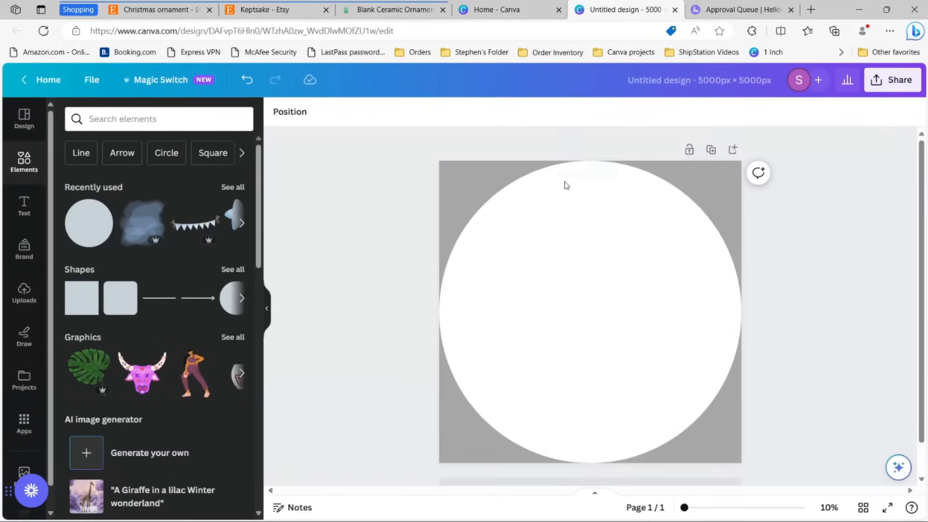
Step: Switch back to the Canva Untitled design tab
{"action": "left_click", "coordinate": [624, 10]}
Step: Add a subheading near the top of the circle reading "Theo's"
{"action": "left_click", "coordinate": [24, 207]}
{"action": "left_click", "coordinate": [132, 306]}
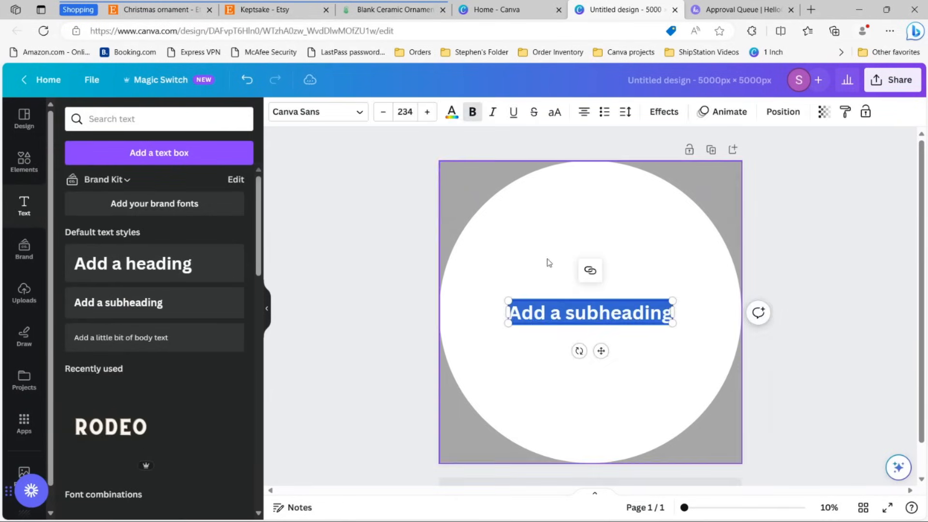
{"action": "left_click", "coordinate": [789, 289]}
{"action": "left_click_drag", "start_coordinate": [555, 316], "coordinate": [568, 213]}
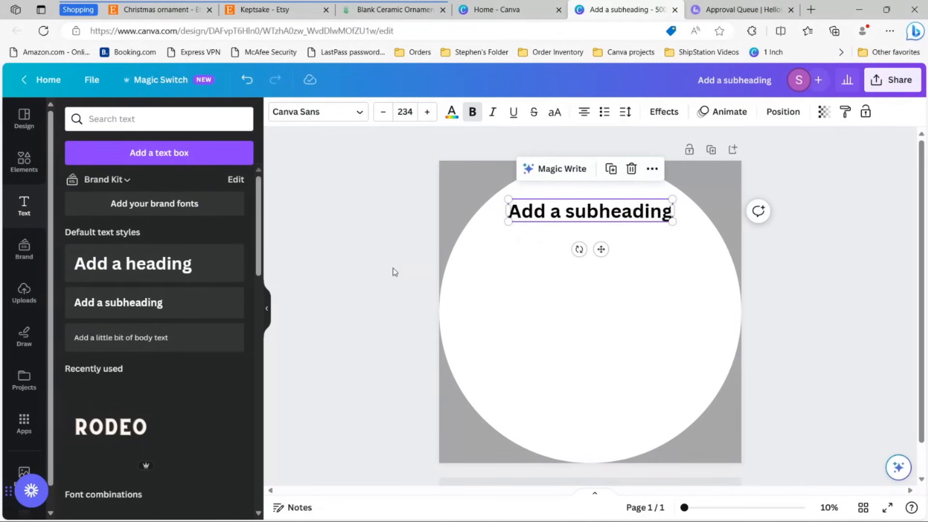
{"action": "left_click", "coordinate": [370, 264]}
{"action": "double_click", "coordinate": [565, 215]}
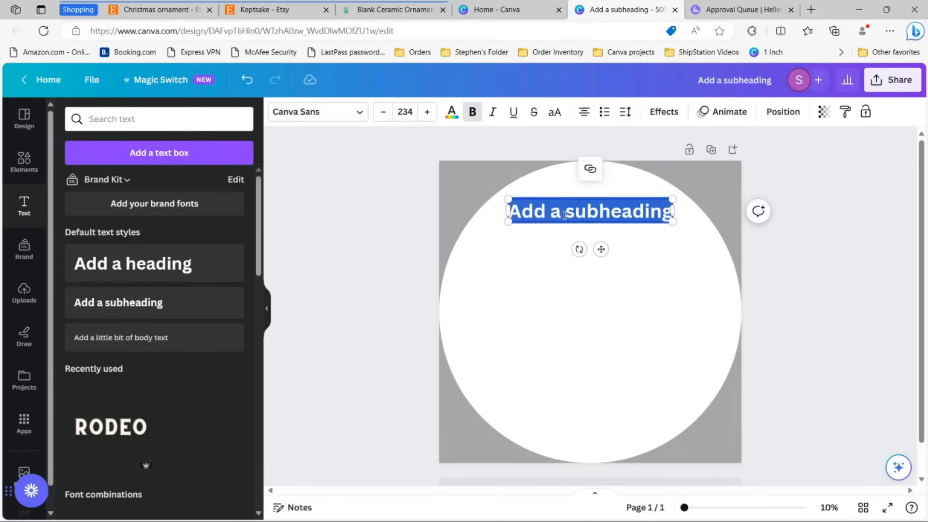
{"action": "type", "text": "Theo"}
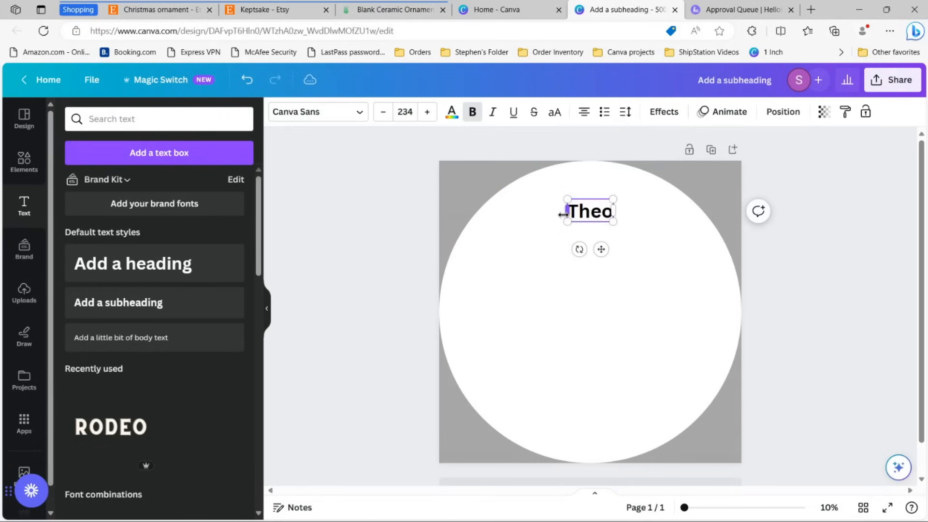
{"action": "type", "text": "'s"}
{"action": "left_click", "coordinate": [439, 234]}
Step: Duplicate the Theo's text just below it and change it to "First Christmas"
{"action": "left_click", "coordinate": [608, 215]}
{"action": "key", "text": "ctrl+c"}
{"action": "key", "text": "ctrl+v"}
{"action": "left_click_drag", "start_coordinate": [608, 215], "coordinate": [609, 241]}
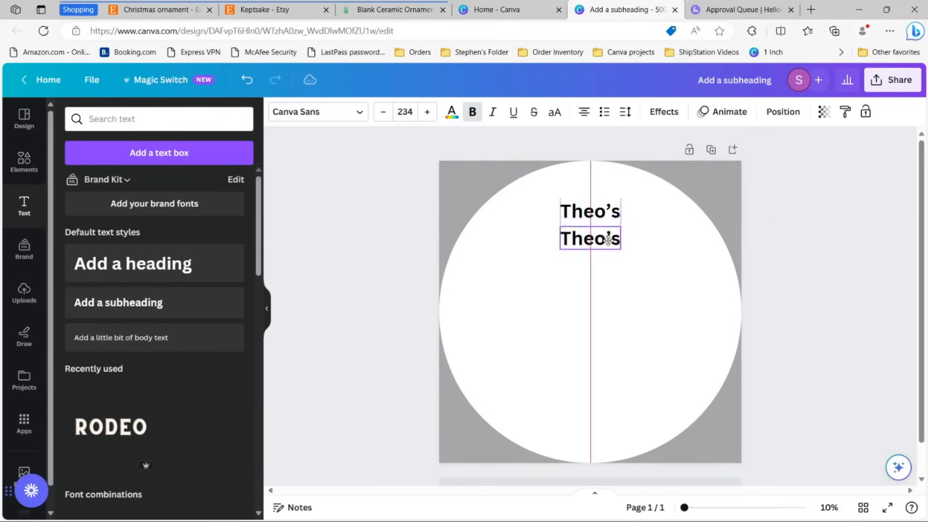
{"action": "double_click", "coordinate": [610, 241]}
{"action": "type", "text": "First"}
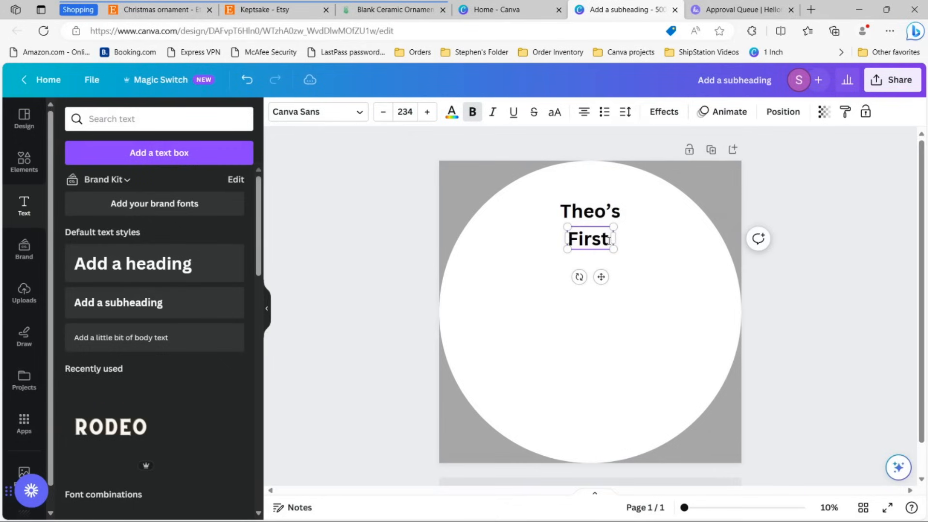
{"action": "key", "text": "Tab"}
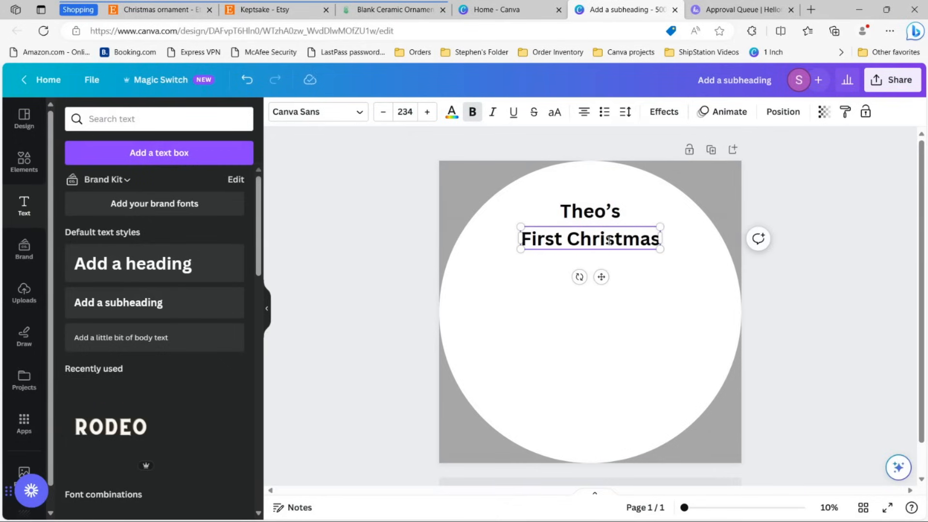
{"action": "left_click", "coordinate": [798, 315]}
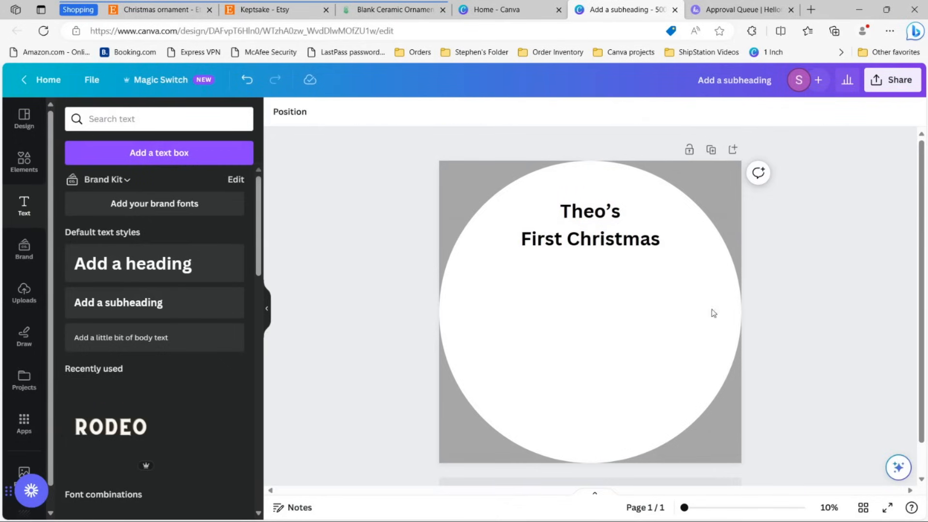
Step: Duplicate the title to the circle's bottom, change it to "2023" and nudge it lower
{"action": "left_click", "coordinate": [586, 247]}
{"action": "key", "text": "ctrl+d"}
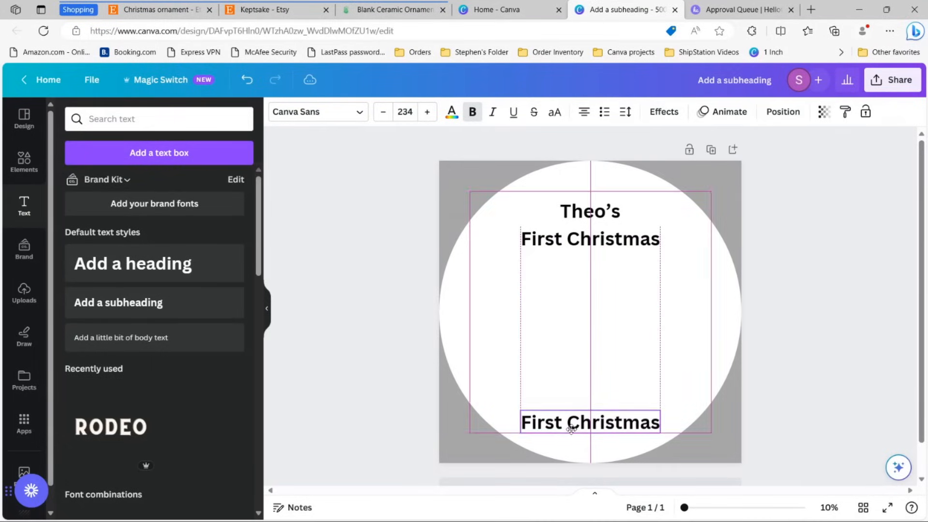
{"action": "double_click", "coordinate": [599, 427]}
{"action": "type", "text": "2023"}
{"action": "left_click", "coordinate": [847, 327]}
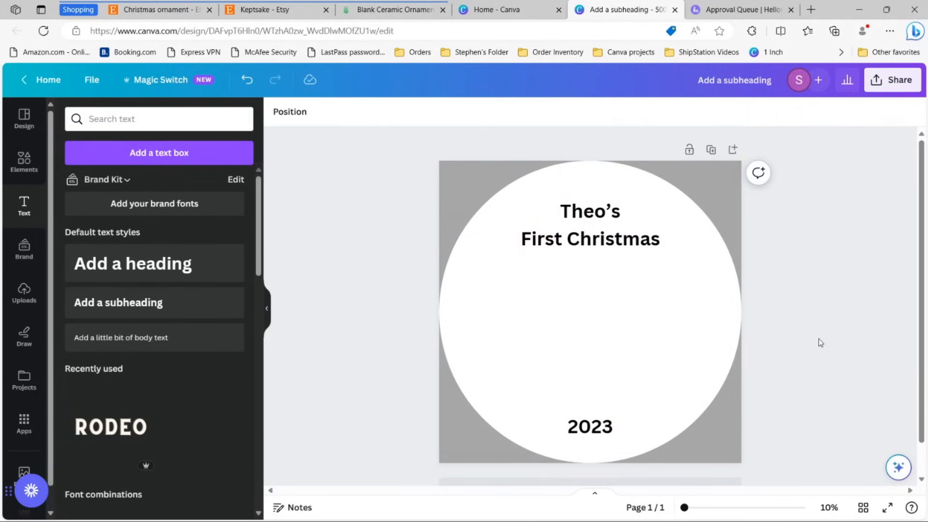
{"action": "left_click_drag", "start_coordinate": [605, 428], "coordinate": [605, 435]}
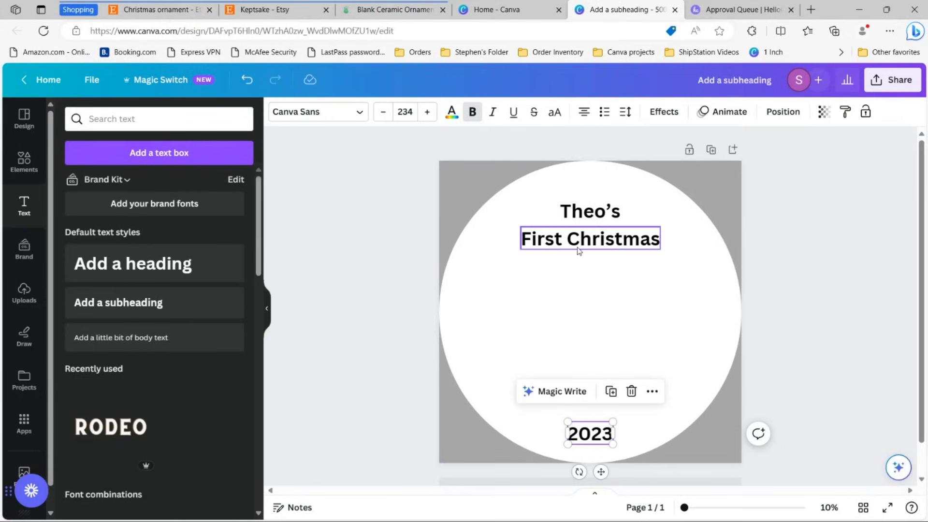
{"action": "left_click", "coordinate": [309, 266]}
{"action": "left_click", "coordinate": [24, 162]}
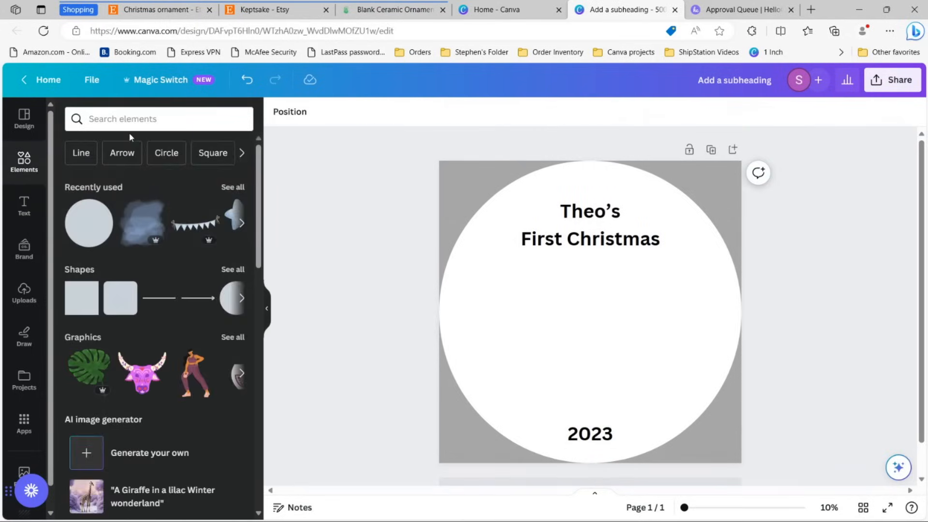
Step: Start a Canva graphics search, then enter 'watercolor' in Creative Fabrica's search bar
{"action": "left_click", "coordinate": [133, 127]}
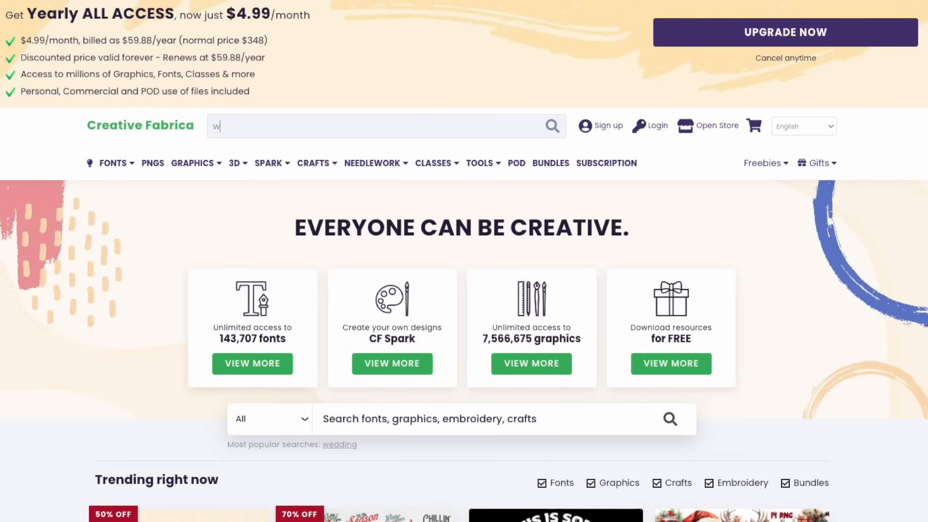
{"action": "type", "text": "ater"}
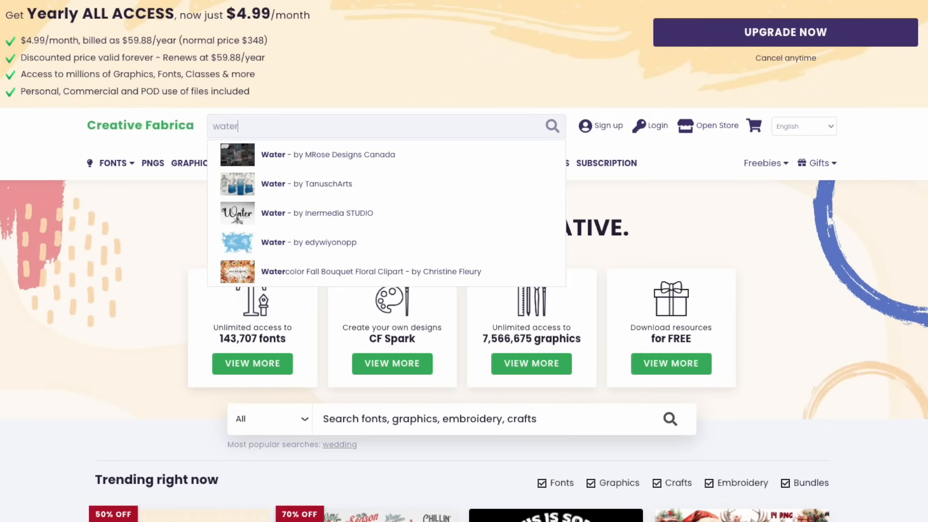
{"action": "type", "text": "color"}
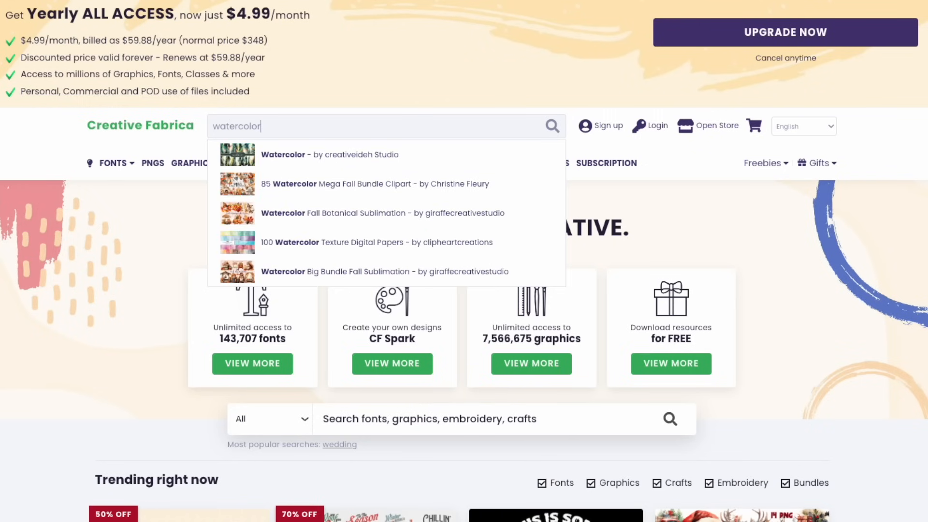
Step: Run the Creative Fabrica 'watercolor' search and scroll through the results
{"action": "key", "text": "Return"}
{"action": "scroll", "coordinate": [408, 247], "scroll_direction": "down", "scroll_amount": 4}
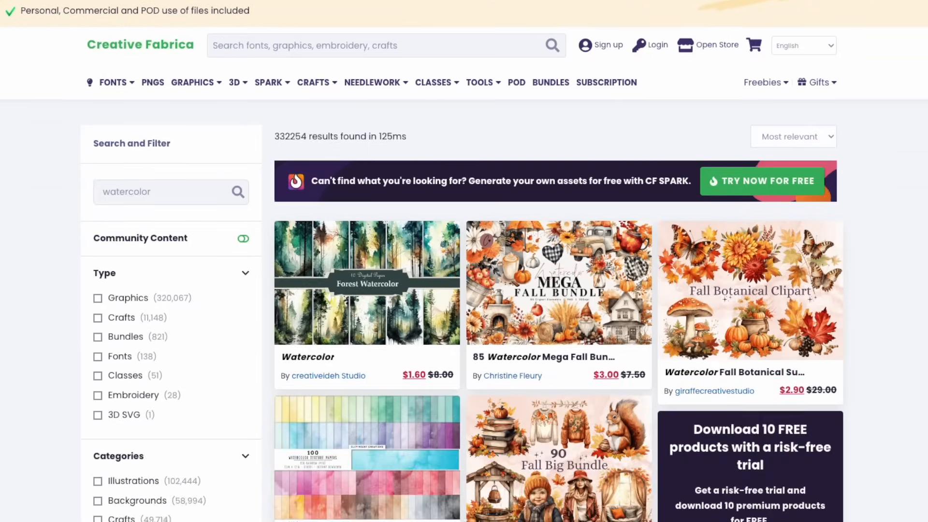
{"action": "scroll", "coordinate": [464, 261], "scroll_direction": "down", "scroll_amount": 10}
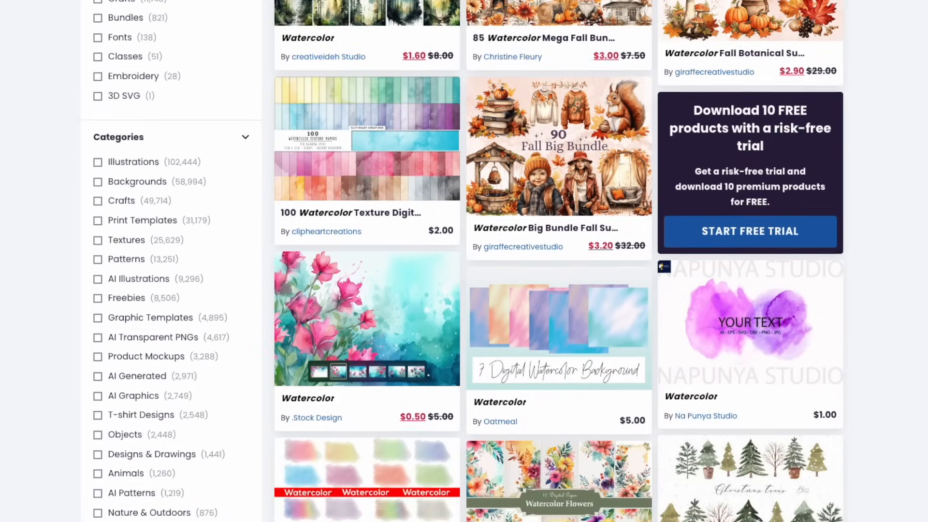
{"action": "scroll", "coordinate": [464, 261], "scroll_direction": "down", "scroll_amount": 12}
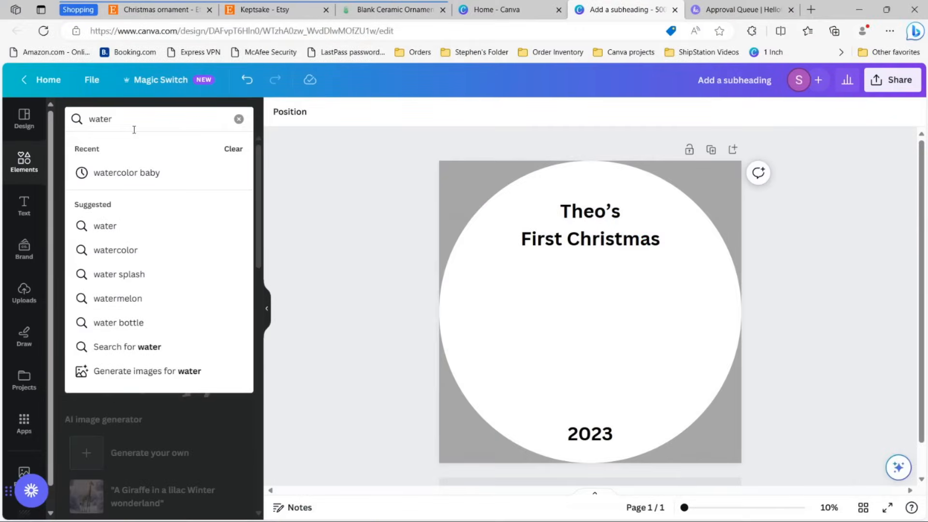
Step: Search Canva elements for 'watercolor baby' and filter to Graphics
{"action": "type", "text": "color baby"}
{"action": "key", "text": "Return"}
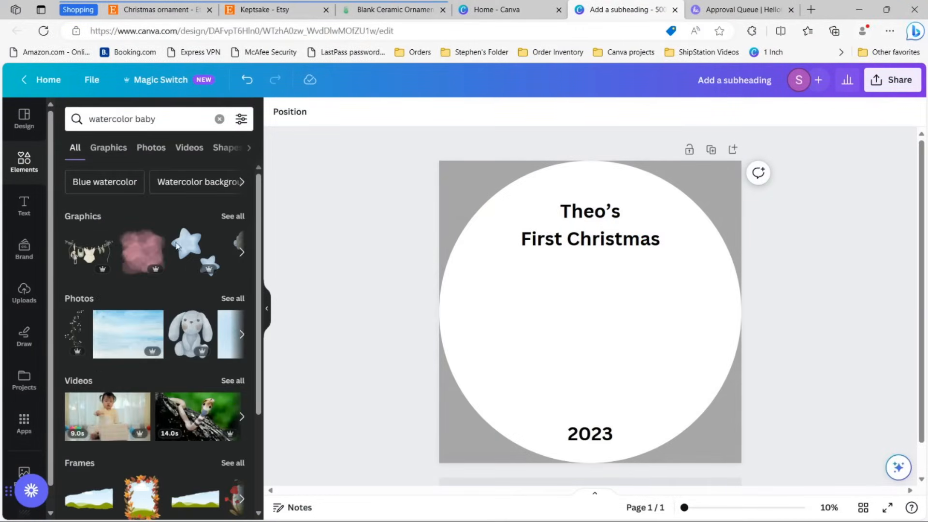
{"action": "left_click", "coordinate": [232, 217]}
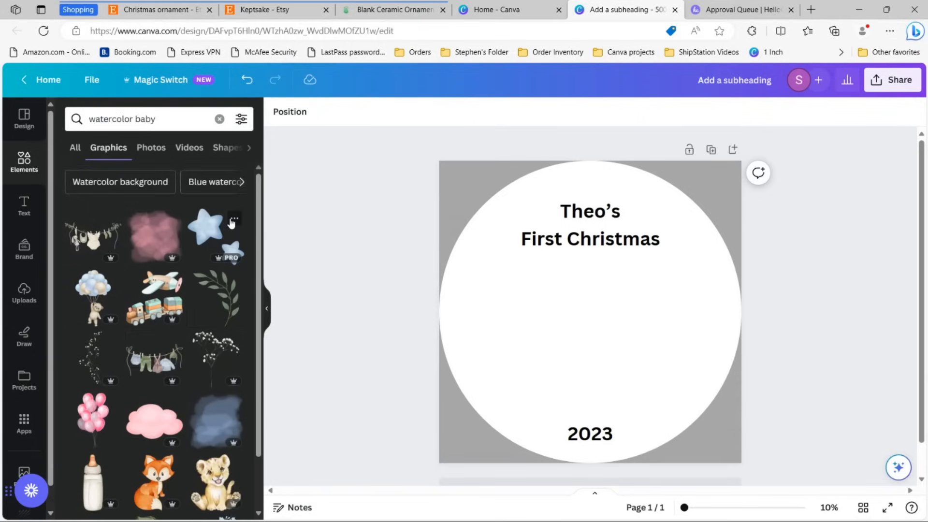
{"action": "scroll", "coordinate": [232, 222], "scroll_direction": "down", "scroll_amount": 4}
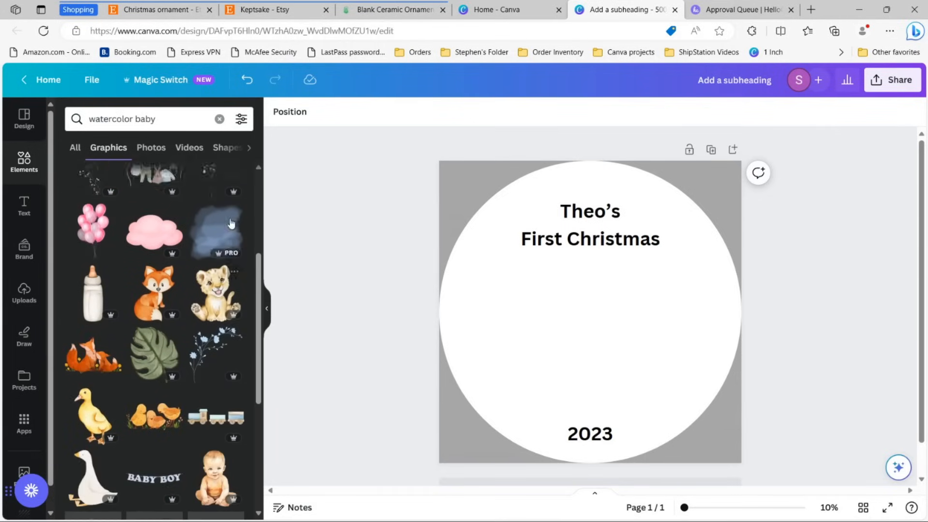
{"action": "scroll", "coordinate": [232, 223], "scroll_direction": "up", "scroll_amount": 4}
{"action": "scroll", "coordinate": [231, 223], "scroll_direction": "down", "scroll_amount": 2}
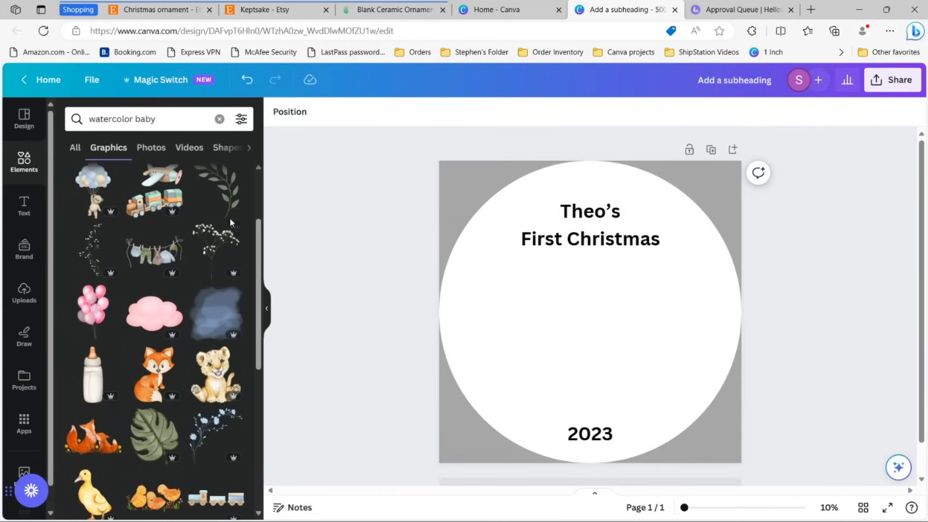
Step: Add the blue watercolor graphic, shrink it and centre it between First Christmas and 2023
{"action": "left_click", "coordinate": [227, 314]}
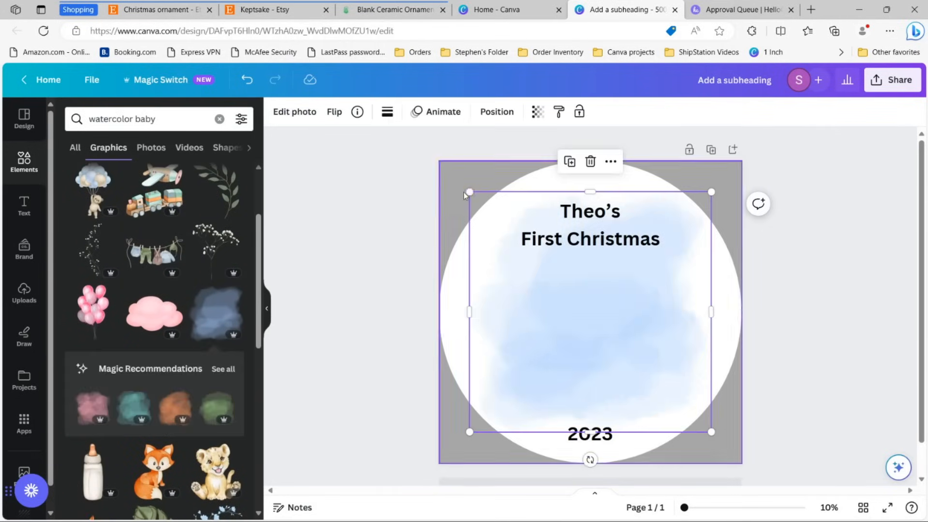
{"action": "left_click_drag", "start_coordinate": [470, 192], "coordinate": [542, 266]}
{"action": "left_click_drag", "start_coordinate": [595, 321], "coordinate": [567, 323]}
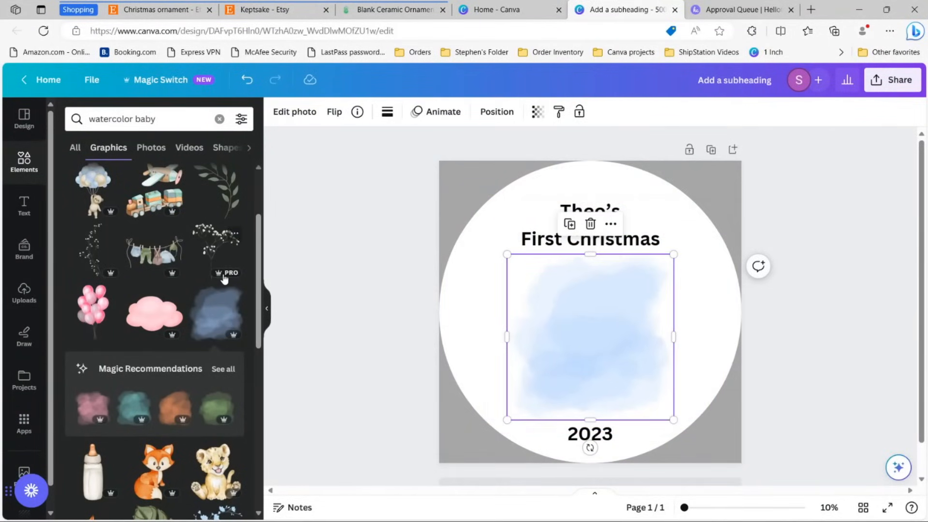
{"action": "scroll", "coordinate": [223, 284], "scroll_direction": "down", "scroll_amount": 5}
{"action": "scroll", "coordinate": [223, 284], "scroll_direction": "down", "scroll_amount": 5}
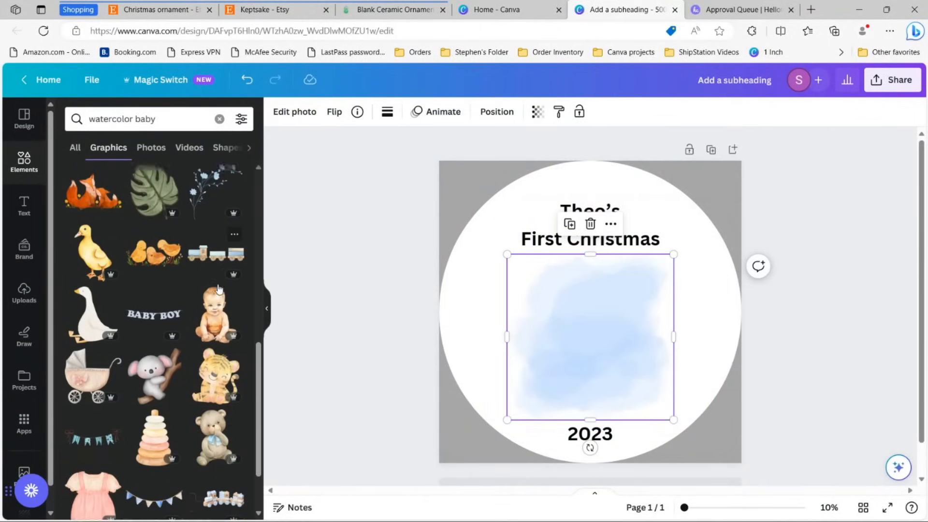
{"action": "scroll", "coordinate": [185, 283], "scroll_direction": "up", "scroll_amount": 2}
{"action": "scroll", "coordinate": [185, 286], "scroll_direction": "down", "scroll_amount": 5}
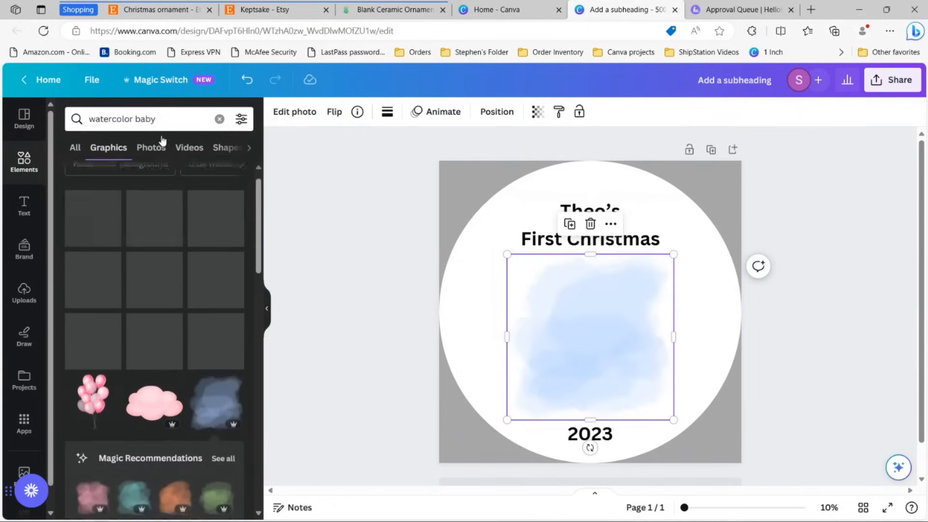
Step: Search graphics for 'elephant' and add the watercolour baby elephant to the ornament
{"action": "left_click", "coordinate": [162, 118]}
{"action": "type", "text": "elephant"}
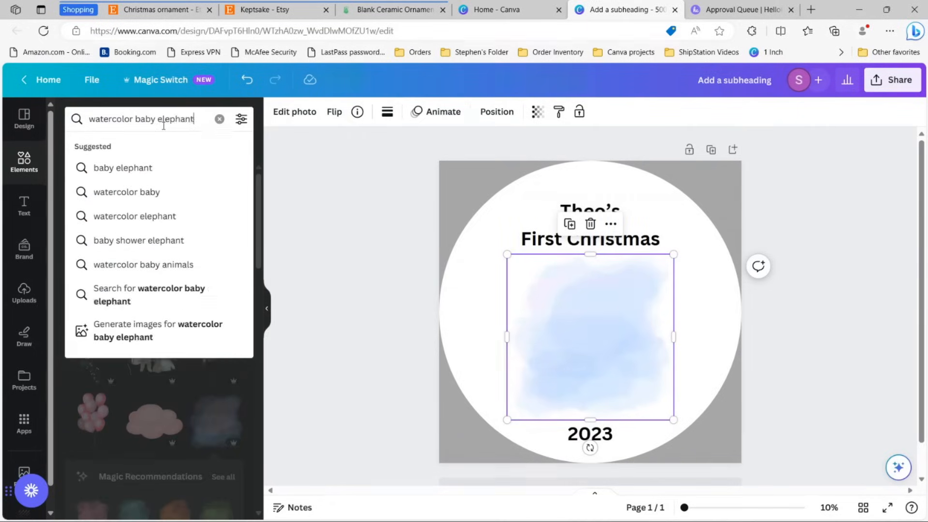
{"action": "key", "text": "Return"}
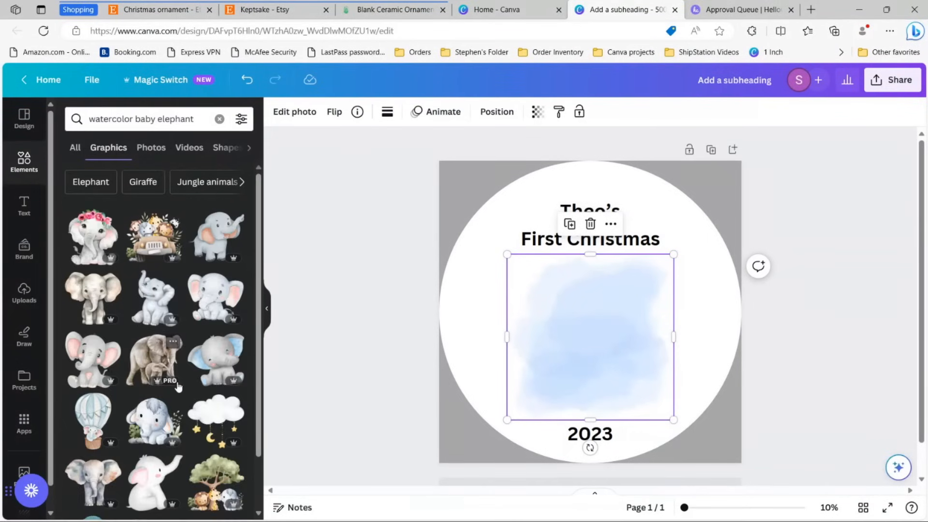
{"action": "left_click", "coordinate": [87, 299]}
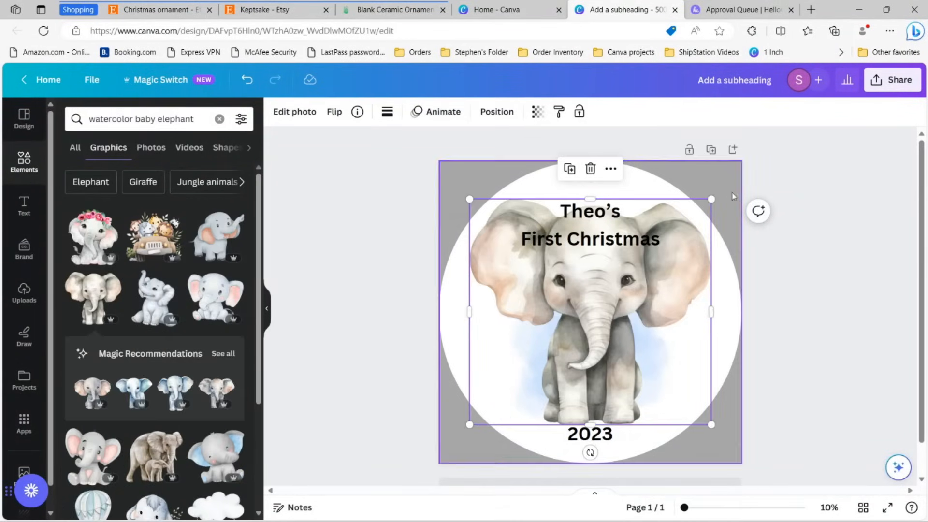
Step: Shrink the elephant and centre it between 'First Christmas' and '2023'
{"action": "left_click_drag", "start_coordinate": [711, 196], "coordinate": [615, 288]}
{"action": "left_click_drag", "start_coordinate": [547, 349], "coordinate": [594, 328]}
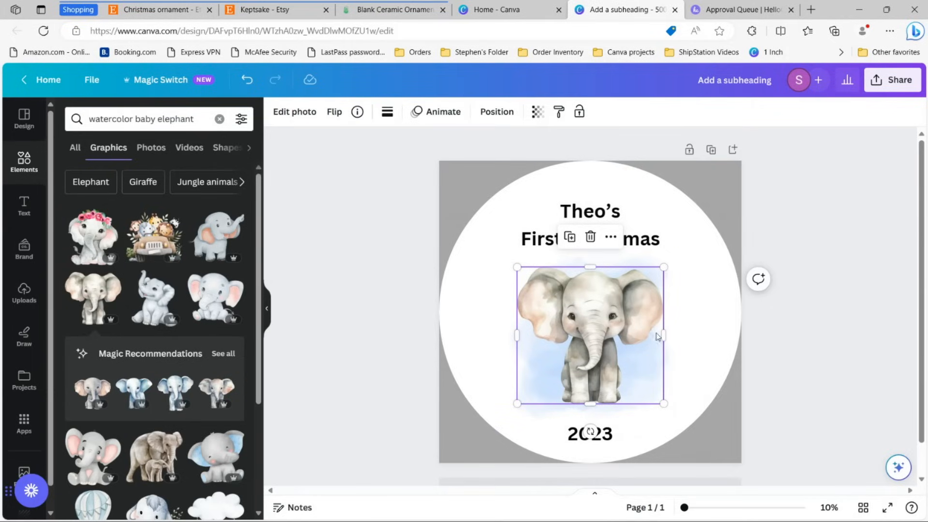
{"action": "left_click_drag", "start_coordinate": [673, 250], "coordinate": [683, 245]}
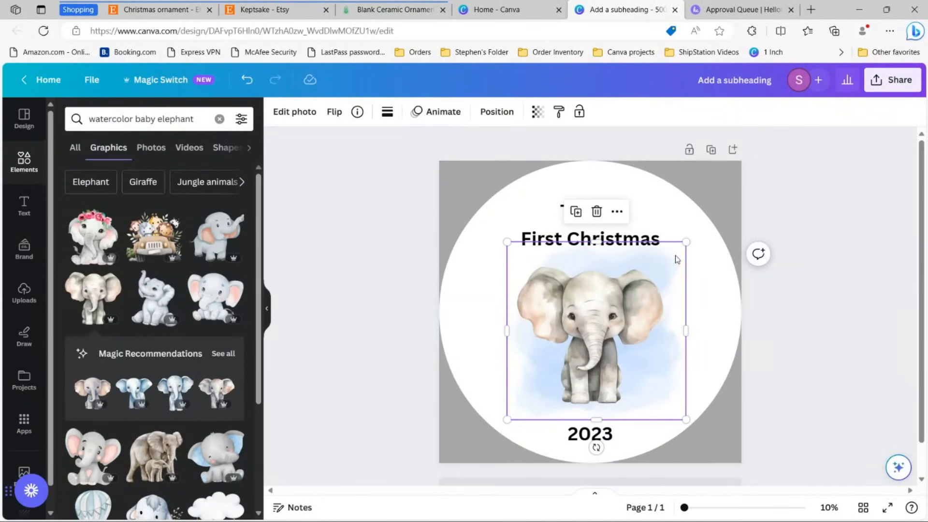
{"action": "left_click", "coordinate": [793, 258]}
{"action": "left_click", "coordinate": [616, 211]}
Step: Try the Buffalo font on 'First Christmas', enlarge it and 'Theo's', and move the heading lower
{"action": "left_click", "coordinate": [309, 111]}
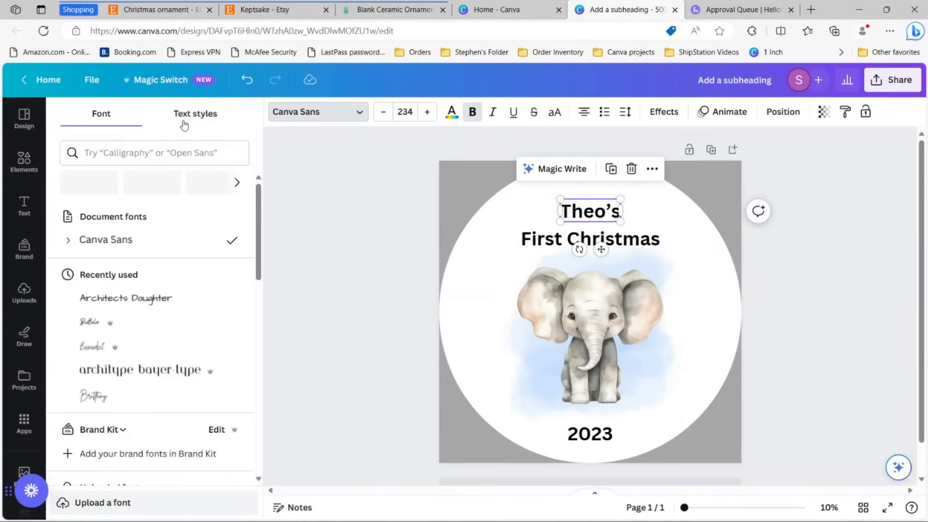
{"action": "scroll", "coordinate": [145, 322], "scroll_direction": "down", "scroll_amount": 1}
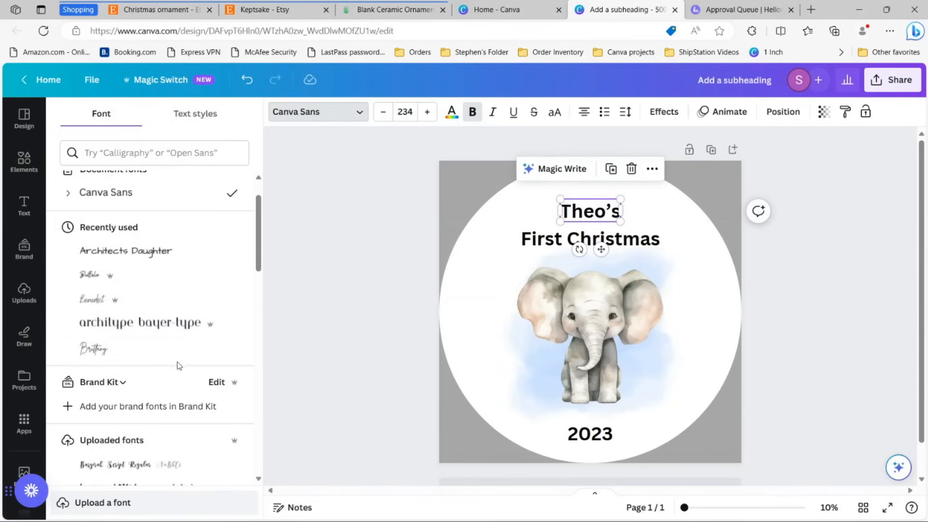
{"action": "scroll", "coordinate": [130, 321], "scroll_direction": "up", "scroll_amount": 1}
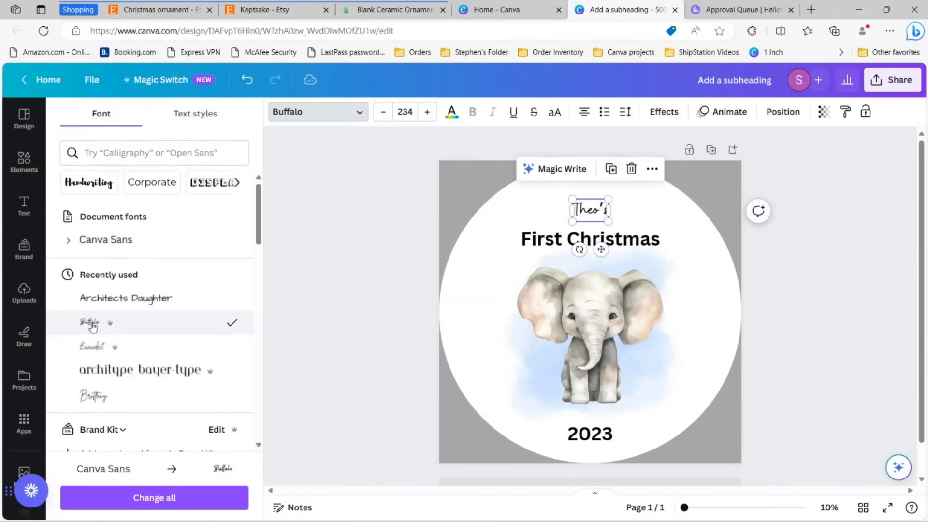
{"action": "left_click", "coordinate": [538, 244]}
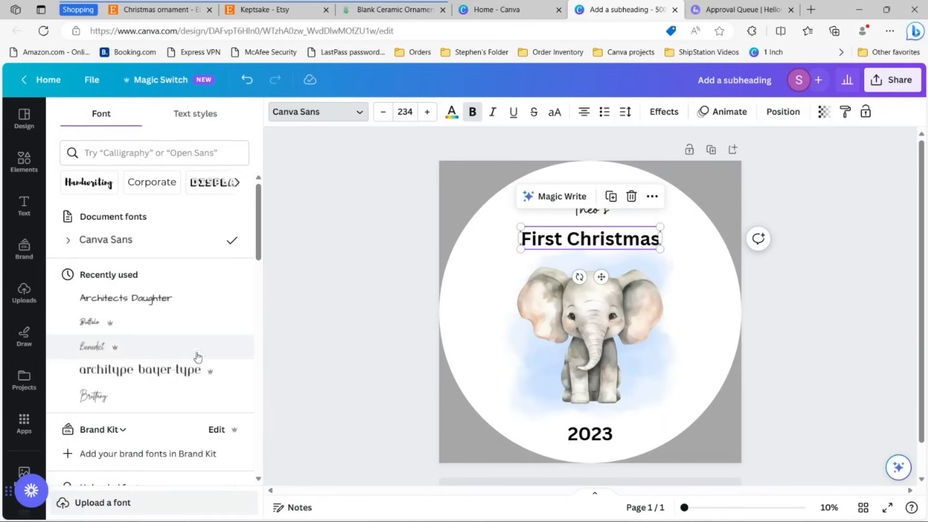
{"action": "left_click", "coordinate": [90, 322]}
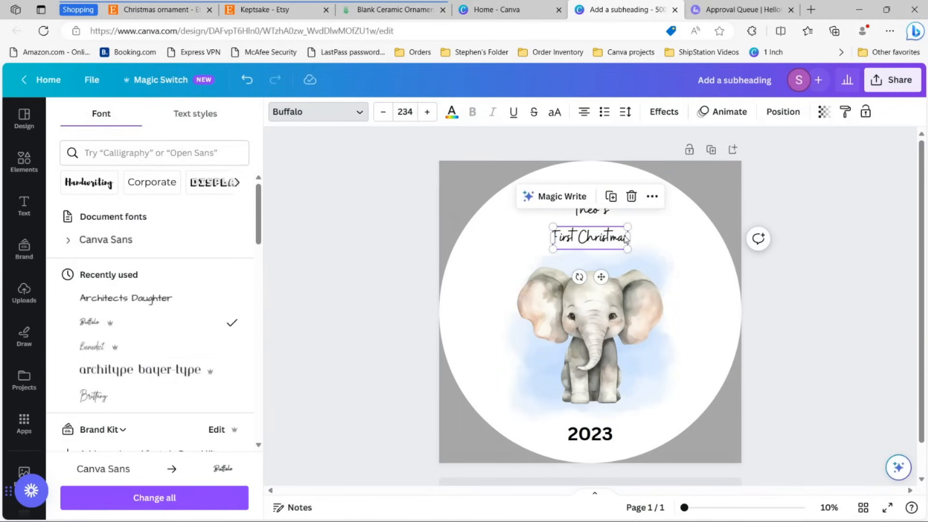
{"action": "left_click_drag", "start_coordinate": [627, 227], "coordinate": [692, 208]}
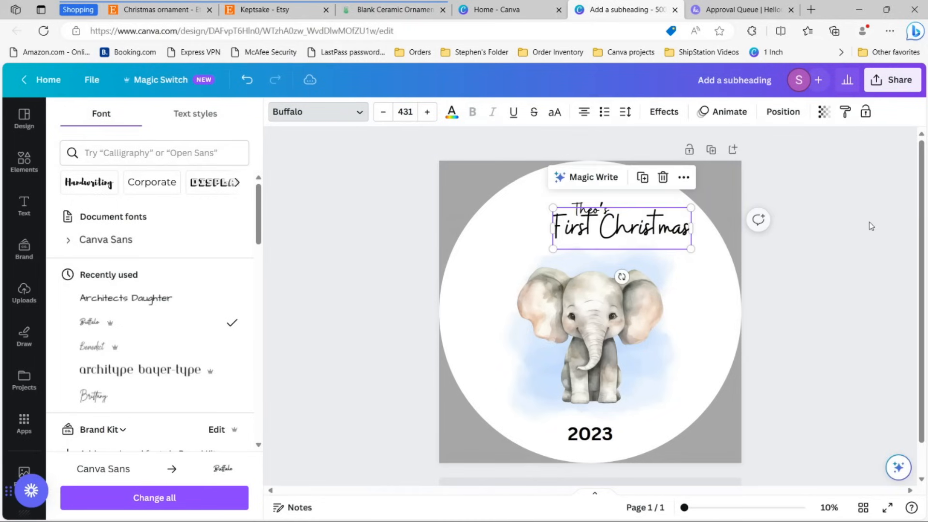
{"action": "left_click", "coordinate": [654, 245]}
{"action": "left_click_drag", "start_coordinate": [642, 241], "coordinate": [614, 253]}
{"action": "left_click", "coordinate": [607, 210]}
{"action": "mouse_move", "coordinate": [609, 198]}
{"action": "left_mouse_down"}
{"action": "mouse_move", "coordinate": [636, 188]}
{"action": "mouse_move", "coordinate": [606, 210]}
{"action": "left_mouse_up"}
{"action": "left_click", "coordinate": [789, 192]}
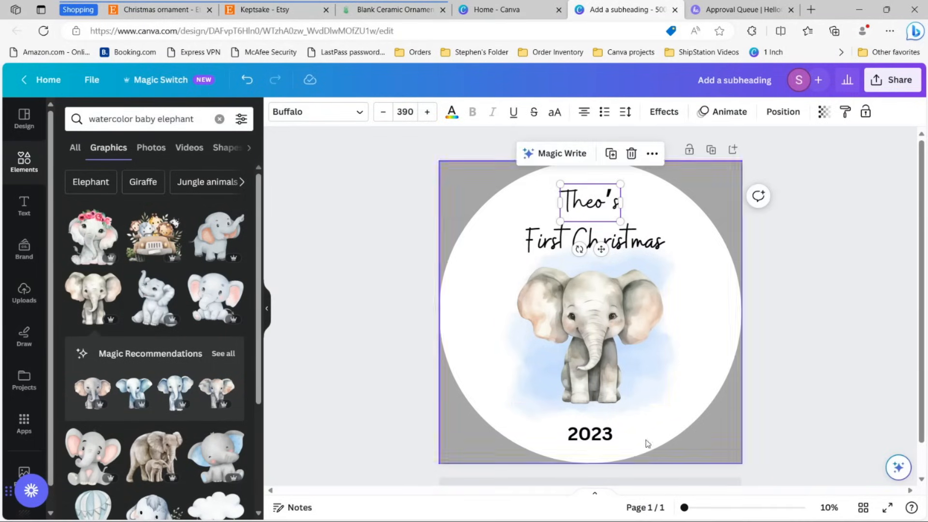
Step: Search fonts for 'arch' and set 'Theo's' in Architects Daughter
{"action": "left_click", "coordinate": [590, 434]}
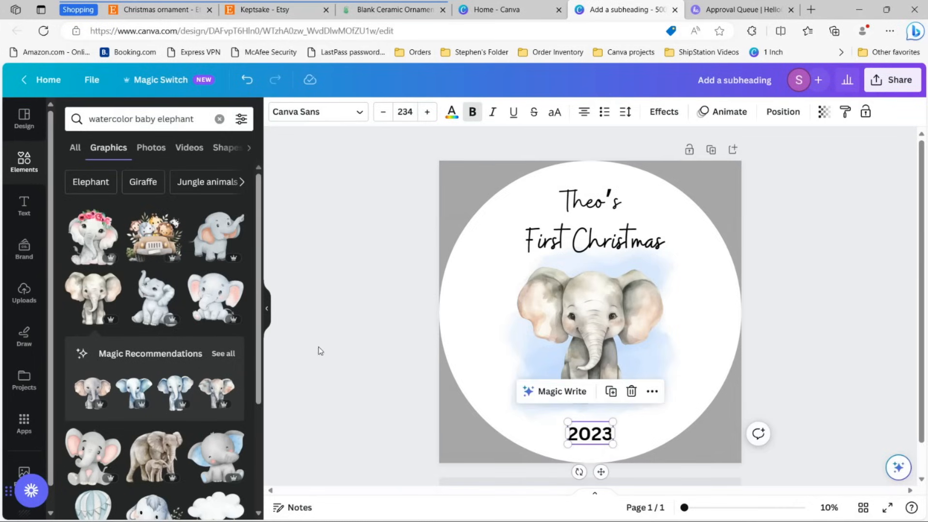
{"action": "left_click", "coordinate": [590, 202]}
{"action": "left_click", "coordinate": [322, 117]}
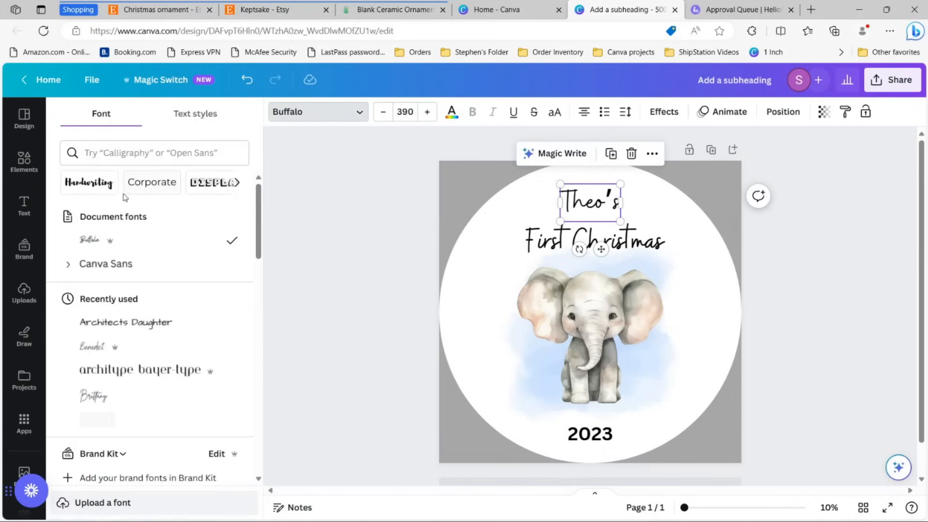
{"action": "left_click", "coordinate": [117, 159]}
{"action": "left_click", "coordinate": [394, 228]}
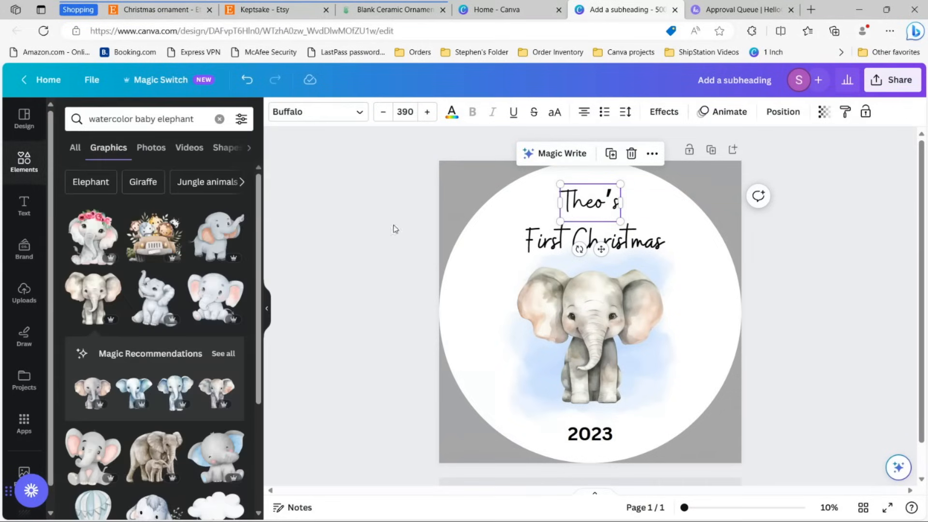
{"action": "left_click", "coordinate": [320, 111]}
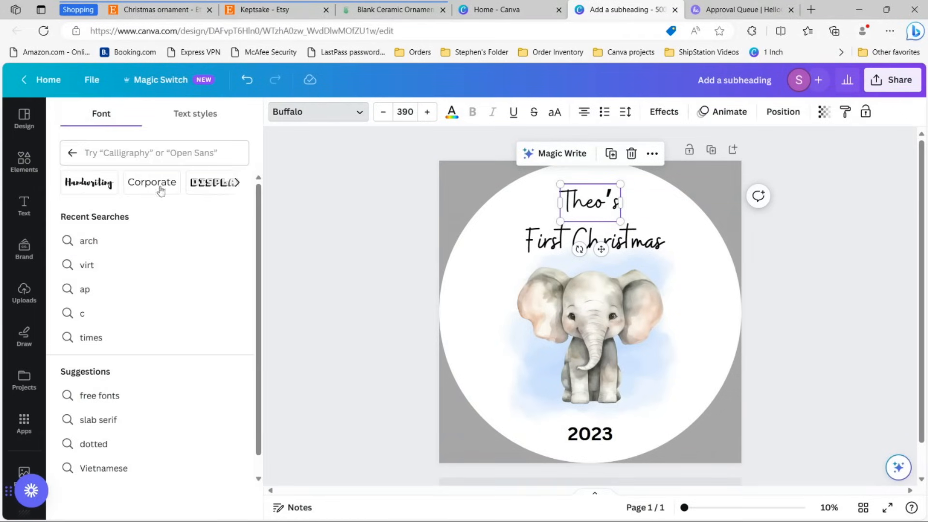
{"action": "left_click", "coordinate": [146, 154]}
{"action": "type", "text": "arch"}
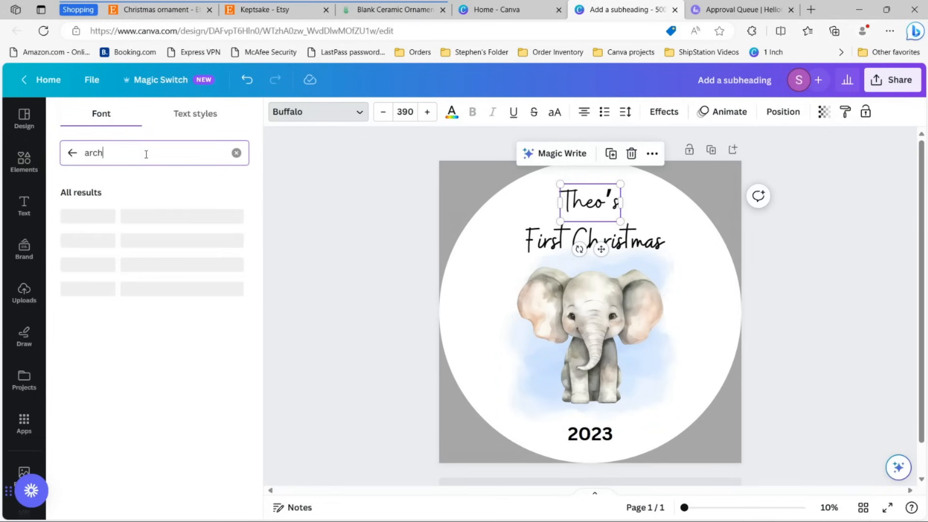
{"action": "left_click", "coordinate": [133, 241]}
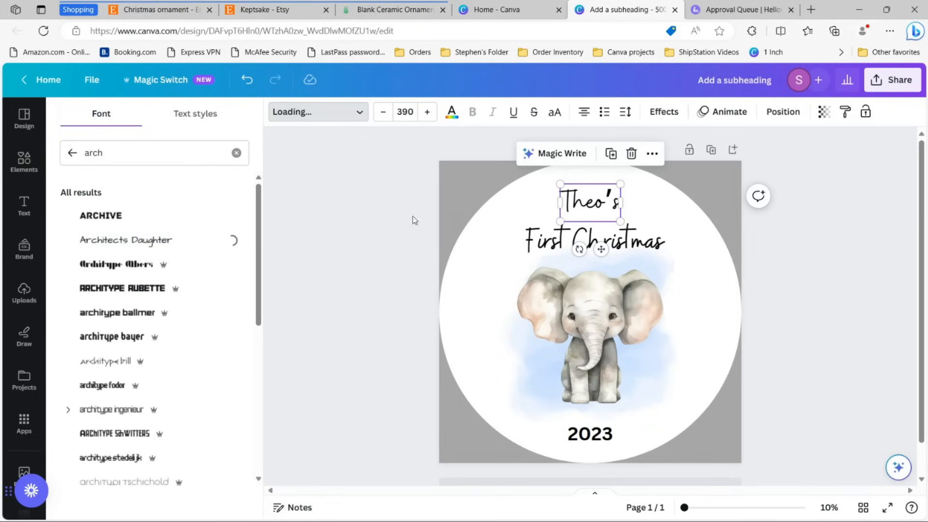
Step: Apply Architects Daughter to 'First Christmas' and '2023' as well
{"action": "left_click", "coordinate": [552, 243]}
{"action": "left_click", "coordinate": [169, 239]}
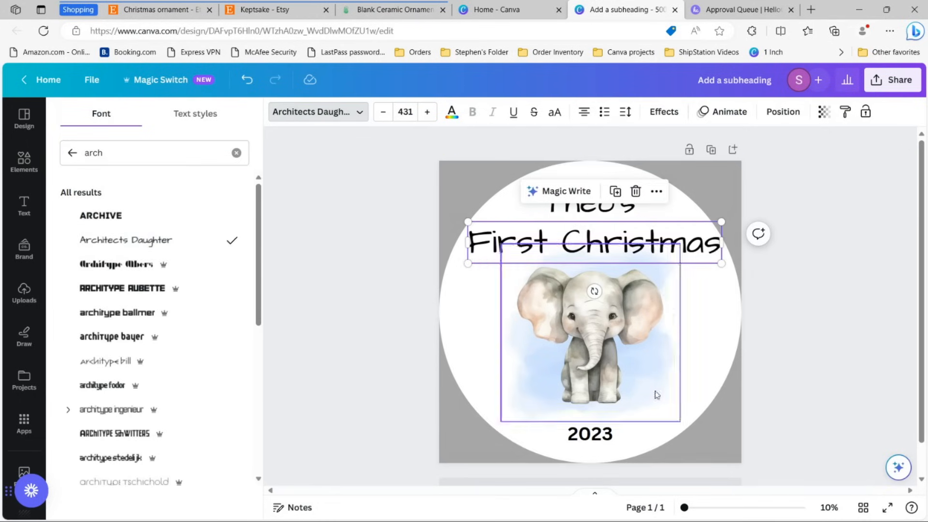
{"action": "left_click", "coordinate": [583, 421]}
{"action": "left_click", "coordinate": [159, 242]}
Step: Resize 'First Christmas' and centre it horizontally on the ornament
{"action": "left_click", "coordinate": [679, 253]}
{"action": "left_click_drag", "start_coordinate": [722, 222], "coordinate": [667, 232]}
{"action": "left_click", "coordinate": [789, 229]}
{"action": "left_click_drag", "start_coordinate": [611, 256], "coordinate": [631, 251]}
Step: Set 'Theo's' to font size 35 and move it down closer to 'First Christmas'
{"action": "left_click", "coordinate": [575, 208]}
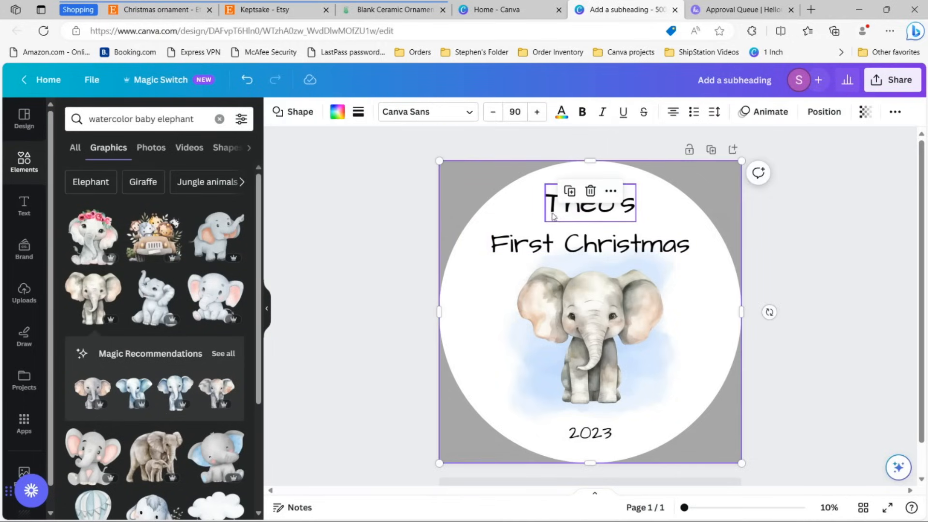
{"action": "left_click", "coordinate": [577, 242]}
{"action": "left_click", "coordinate": [737, 209]}
{"action": "left_click", "coordinate": [616, 213]}
{"action": "left_click", "coordinate": [409, 112]}
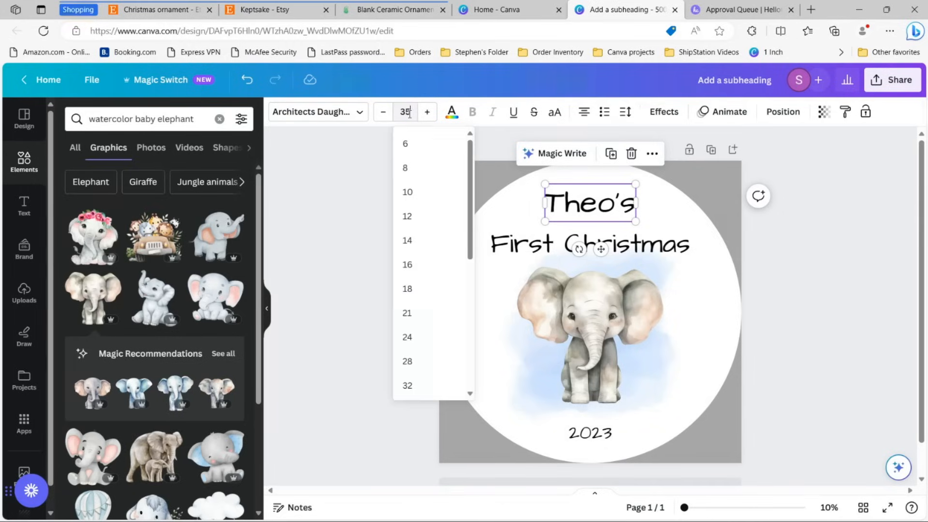
{"action": "type", "text": "35"}
{"action": "key", "text": "Return"}
{"action": "left_click_drag", "start_coordinate": [590, 202], "coordinate": [589, 212]}
Step: Enlarge '2023' slightly and centre it
{"action": "left_click", "coordinate": [603, 446]}
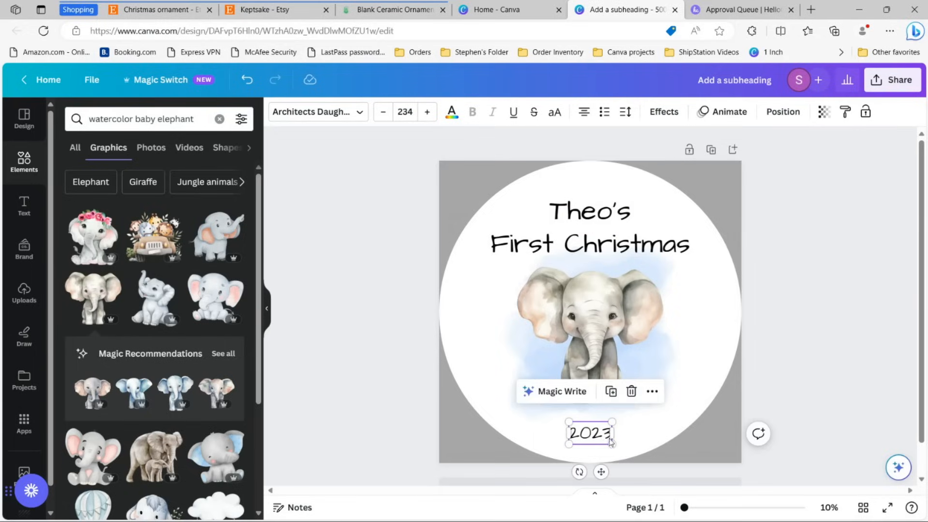
{"action": "mouse_move", "coordinate": [612, 444]}
{"action": "left_mouse_down"}
{"action": "mouse_move", "coordinate": [619, 448]}
{"action": "mouse_move", "coordinate": [598, 441]}
{"action": "left_mouse_up"}
{"action": "left_click", "coordinate": [663, 430]}
{"action": "left_click", "coordinate": [601, 442]}
Step: Search text colours for 'blue' and make 'Theo's' the Pop the Bubbles light blue
{"action": "left_click", "coordinate": [589, 211]}
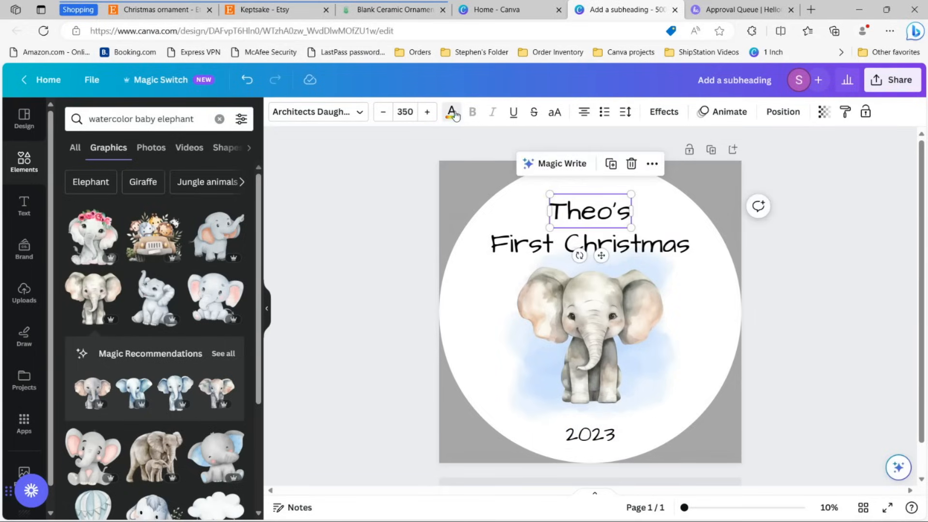
{"action": "left_click", "coordinate": [452, 114]}
{"action": "left_click", "coordinate": [80, 187]}
{"action": "left_click", "coordinate": [132, 121]}
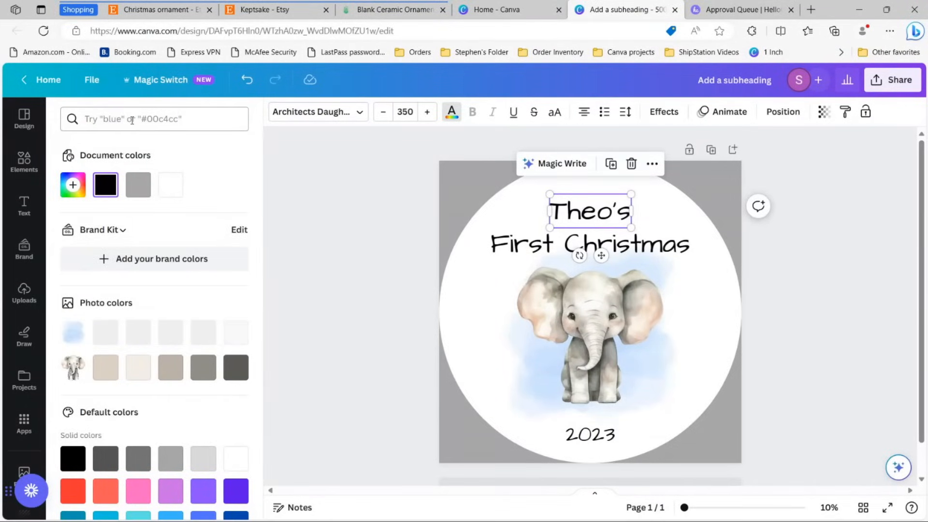
{"action": "type", "text": "blue"}
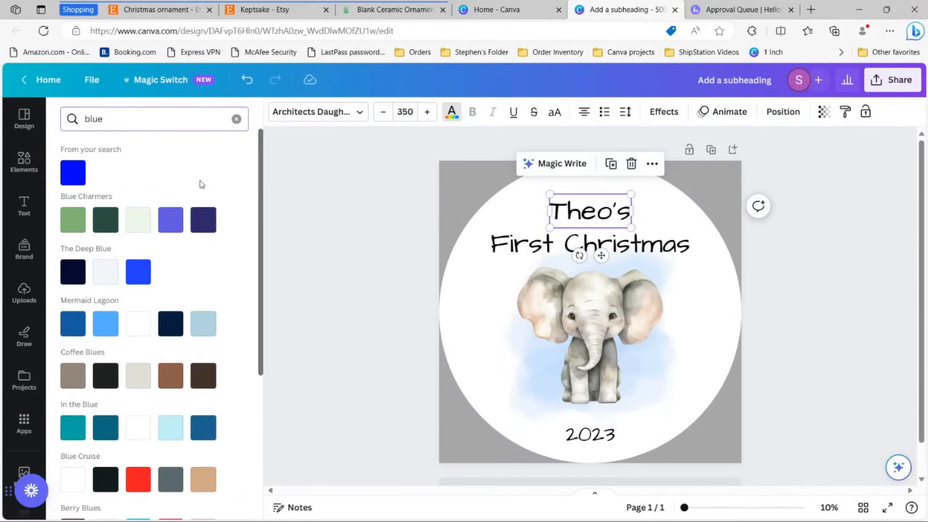
{"action": "scroll", "coordinate": [202, 377], "scroll_direction": "down", "scroll_amount": 3}
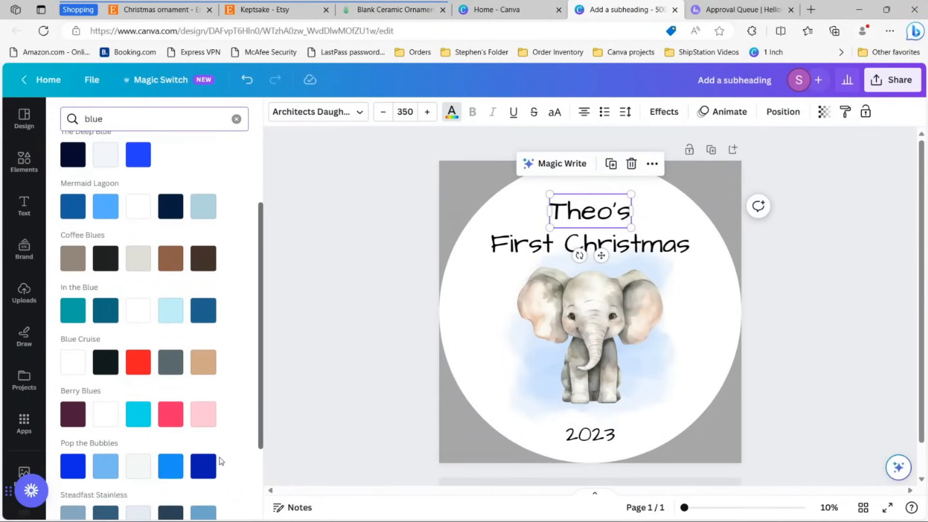
{"action": "scroll", "coordinate": [212, 457], "scroll_direction": "down", "scroll_amount": 2}
{"action": "left_click", "coordinate": [99, 409]}
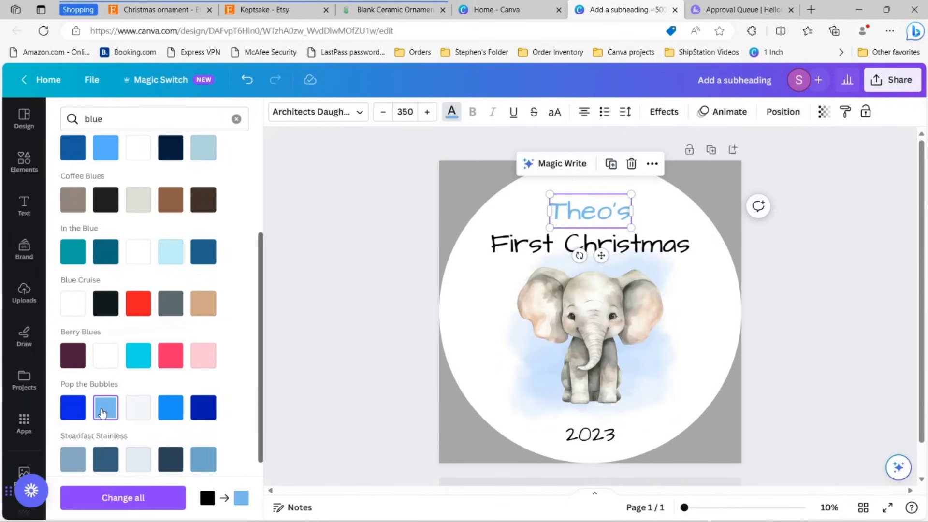
Step: Apply the same light blue to 'First Christmas' and '2023'
{"action": "left_click", "coordinate": [511, 256]}
{"action": "left_click", "coordinate": [106, 408]}
{"action": "key", "text": "Tab"}
{"action": "key", "text": "Tab"}
{"action": "left_click", "coordinate": [105, 408]}
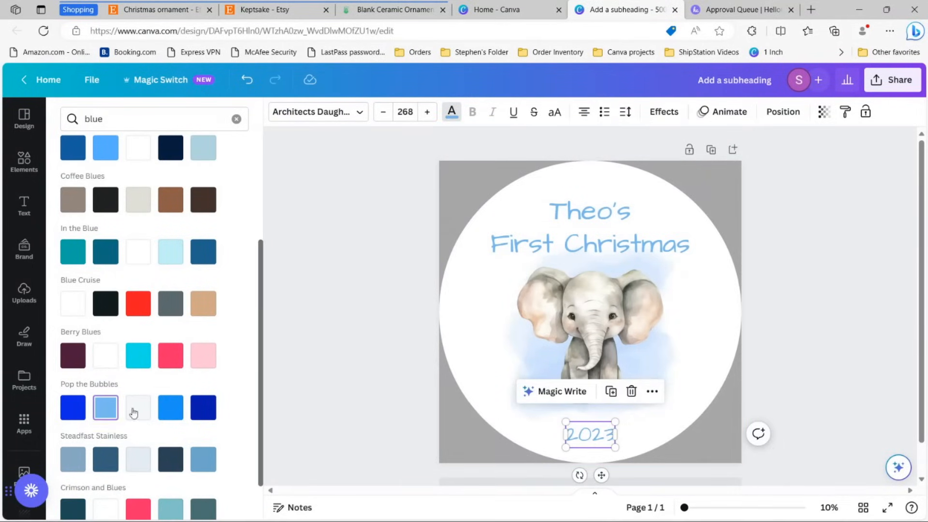
{"action": "key", "text": "Escape"}
{"action": "key", "text": "Escape"}
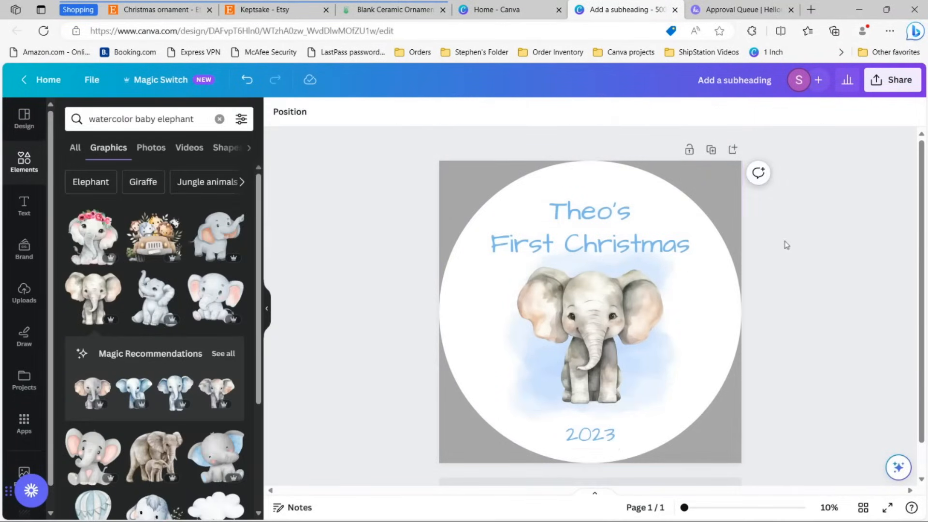
Step: Nudge 'Theo's' slightly lower toward 'First Christmas', then select the grey circle background
{"action": "left_click", "coordinate": [591, 222]}
{"action": "left_click", "coordinate": [591, 434]}
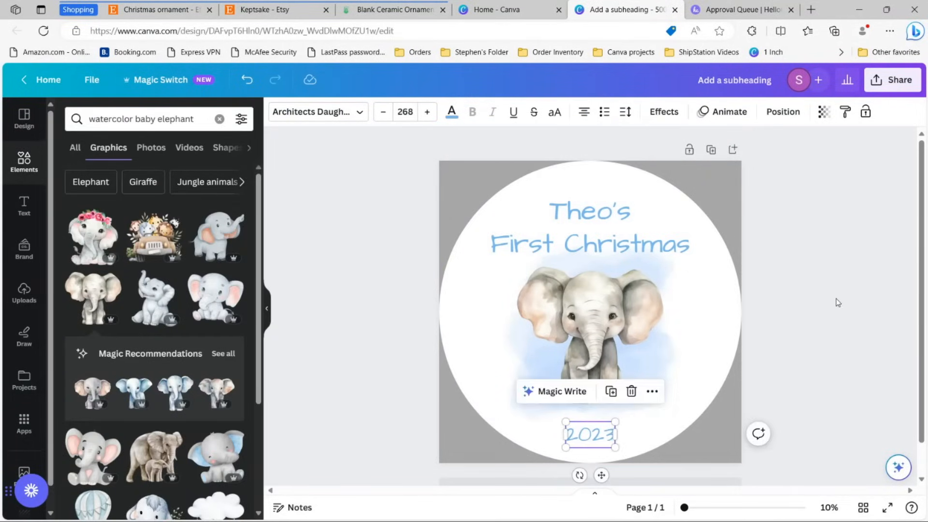
{"action": "left_click", "coordinate": [817, 289]}
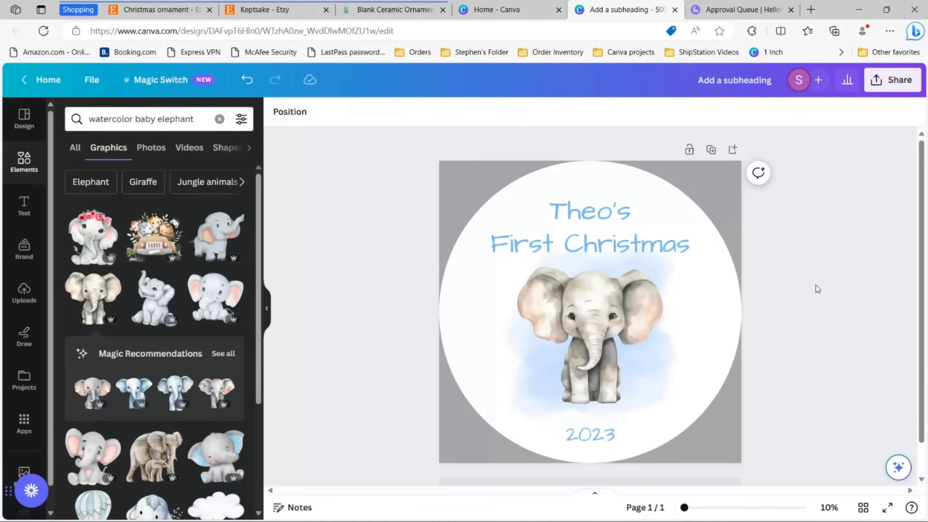
{"action": "left_click", "coordinate": [632, 213]}
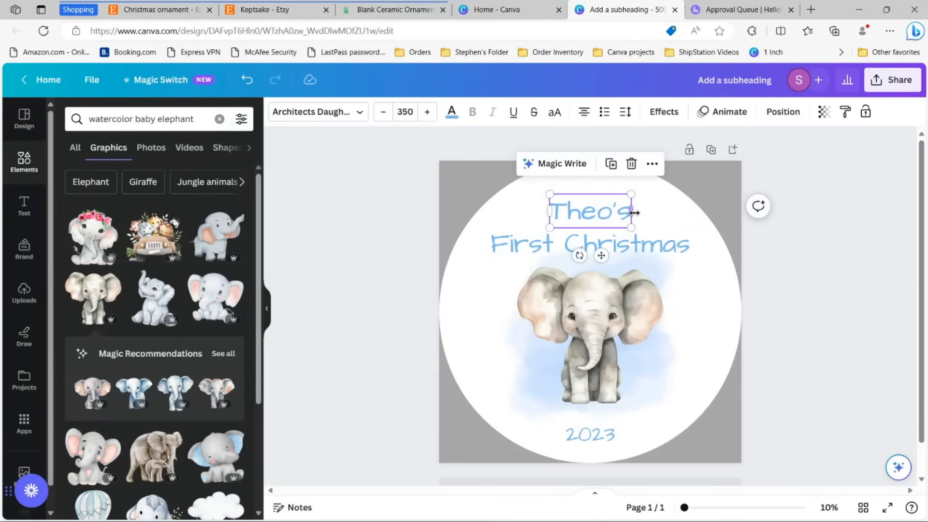
{"action": "left_click", "coordinate": [600, 437]}
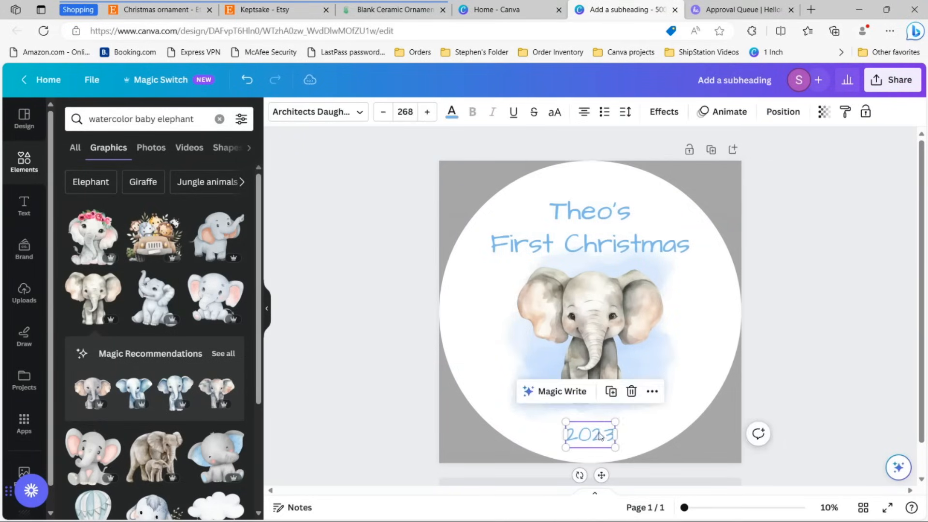
{"action": "left_click", "coordinate": [805, 332]}
{"action": "left_click", "coordinate": [614, 208]}
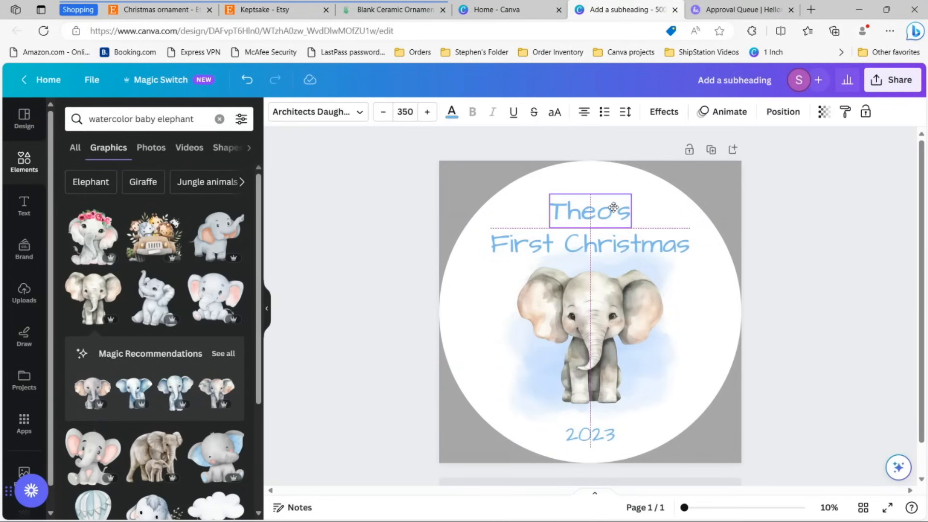
{"action": "left_click_drag", "start_coordinate": [613, 208], "coordinate": [613, 212]}
{"action": "left_click", "coordinate": [818, 229]}
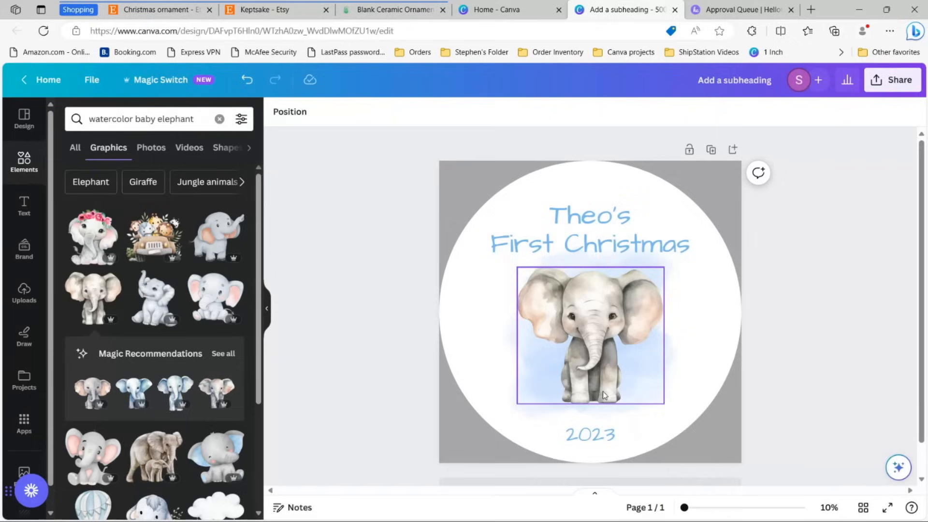
{"action": "left_click", "coordinate": [727, 187]}
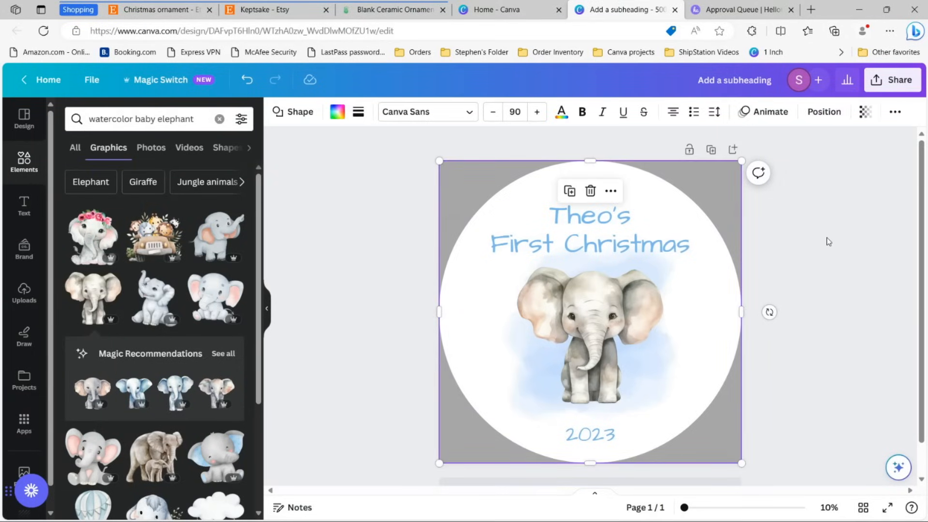
Step: Delete the grey circle background and hide the Elements panel to widen the canvas
{"action": "key", "text": "Delete"}
{"action": "left_click", "coordinate": [700, 170]}
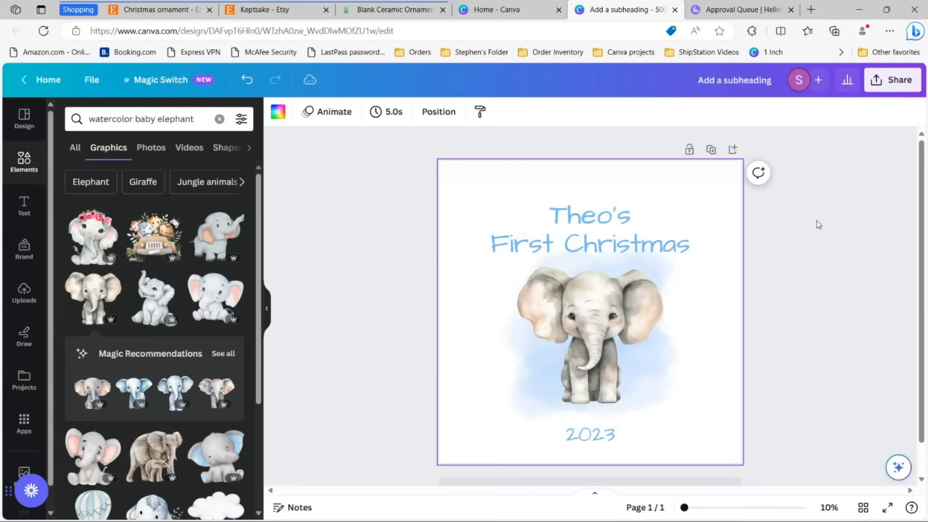
{"action": "left_click", "coordinate": [819, 227]}
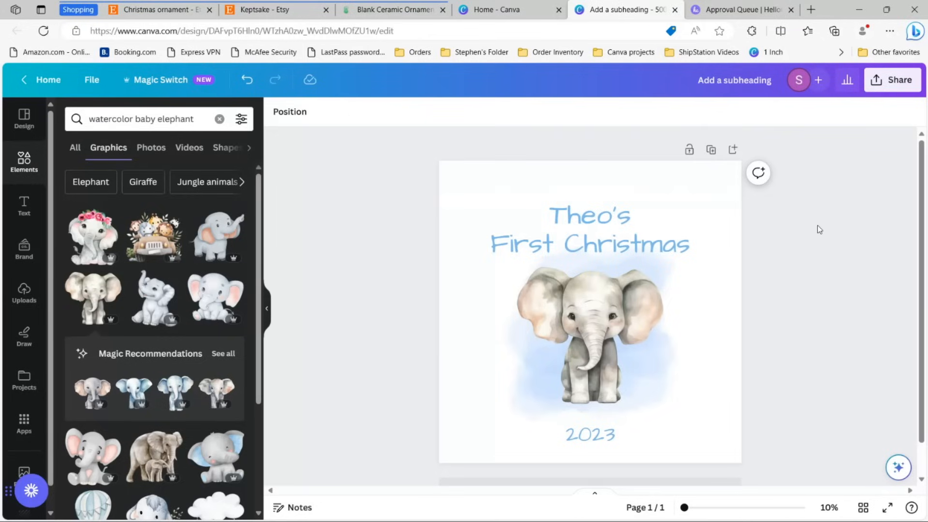
{"action": "left_click", "coordinate": [267, 310]}
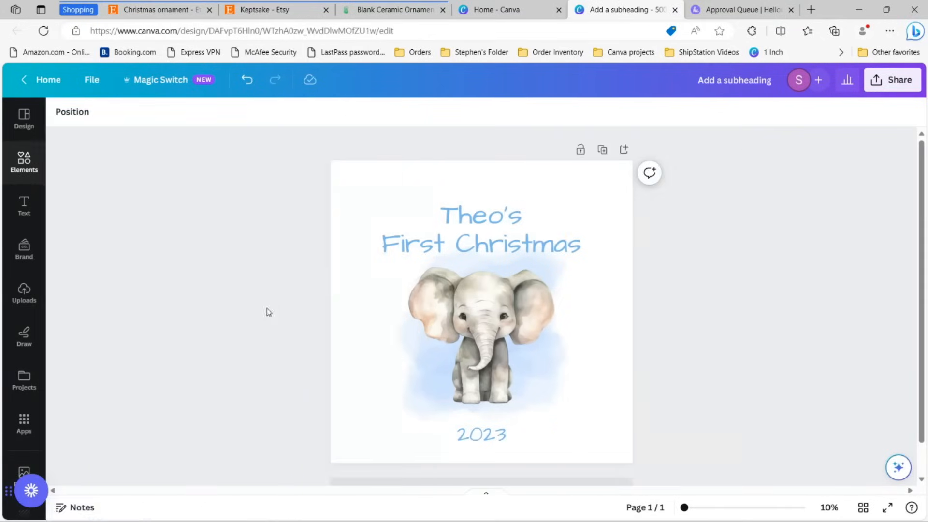
Step: Download the design as a transparent-background PNG and go to the Printify ornament editor
{"action": "left_click", "coordinate": [872, 83]}
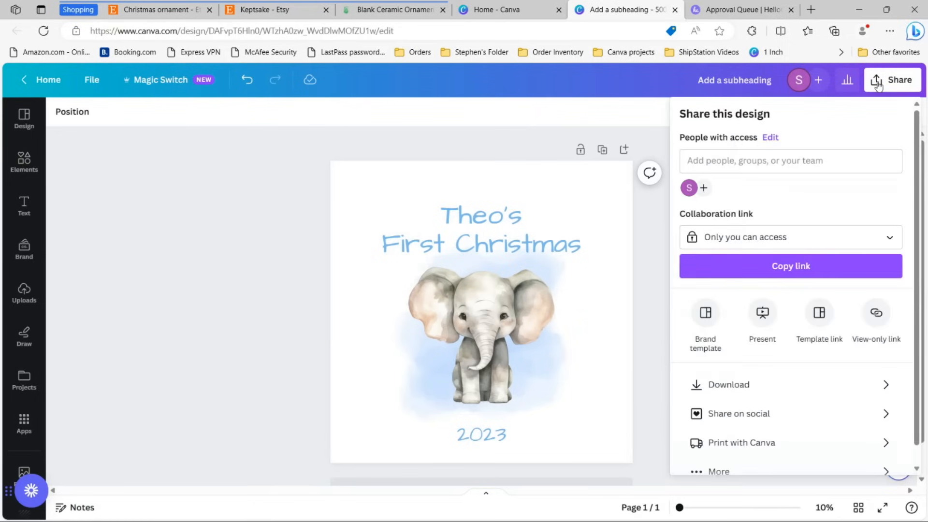
{"action": "left_click", "coordinate": [738, 383]}
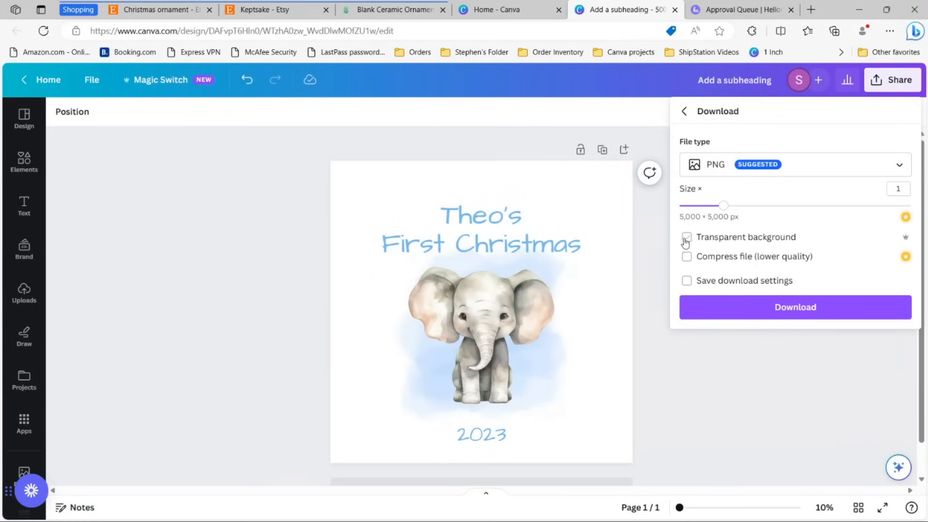
{"action": "left_click", "coordinate": [773, 317]}
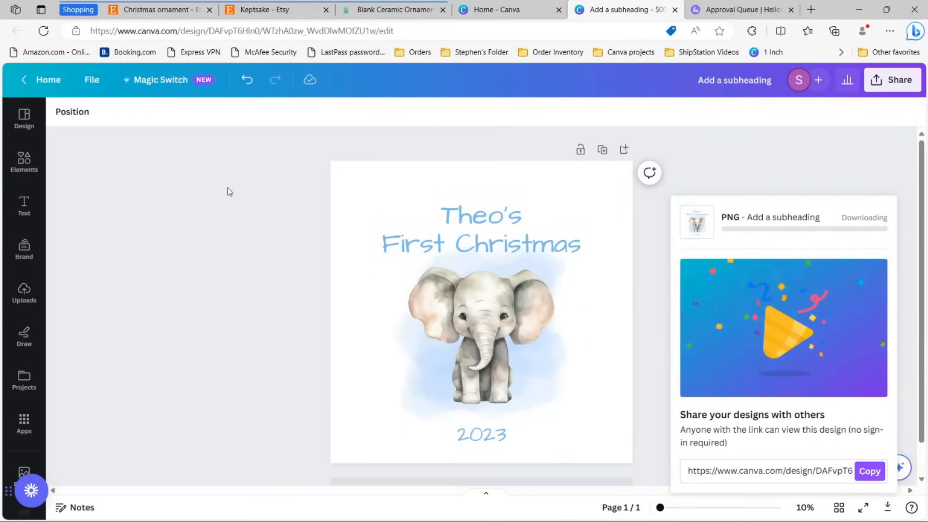
{"action": "left_click", "coordinate": [371, 11]}
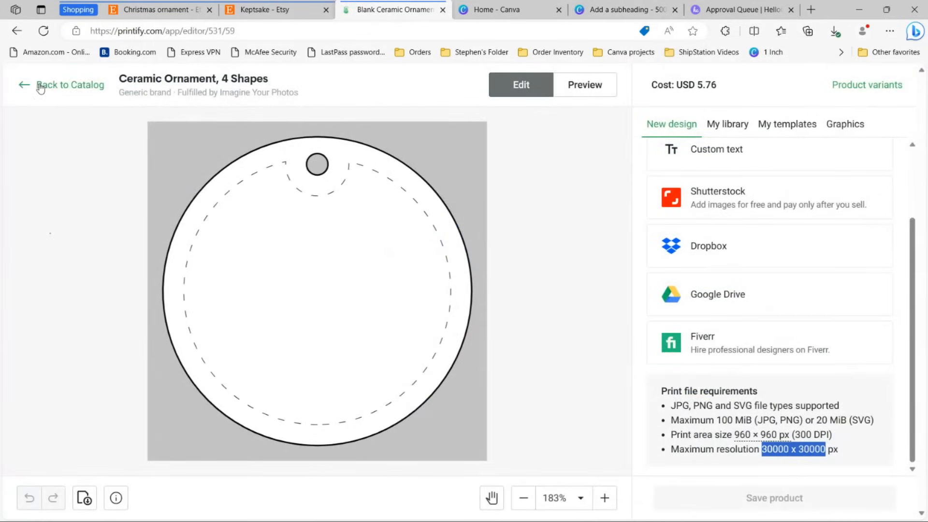
{"action": "left_click", "coordinate": [41, 86]}
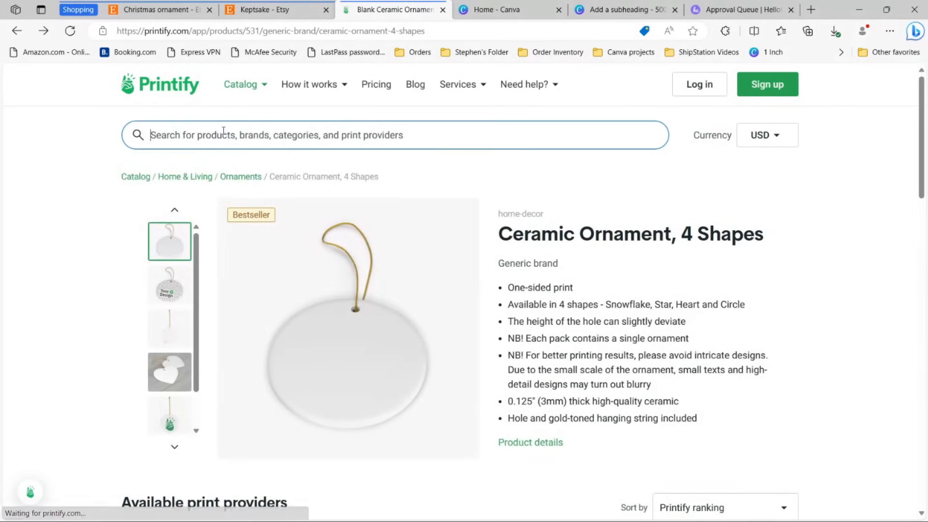
{"action": "type", "text": "ornam"}
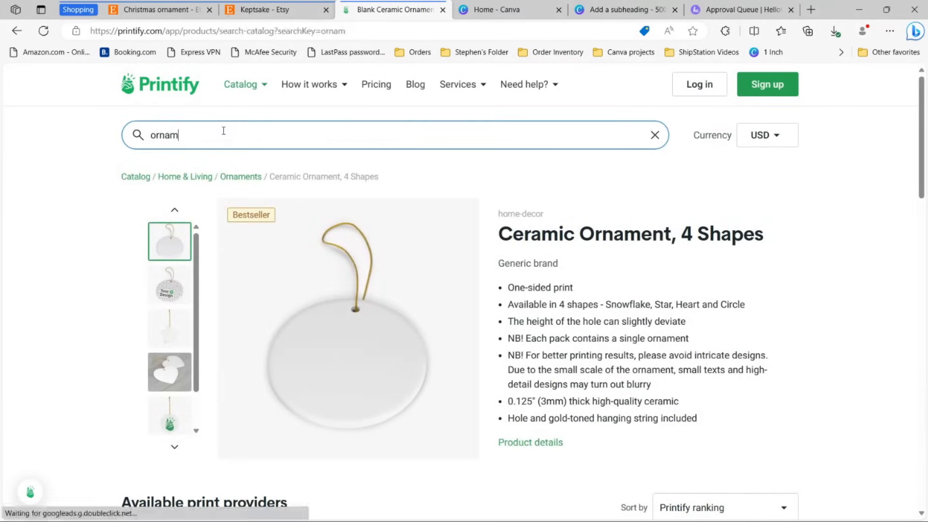
{"action": "type", "text": "ent"}
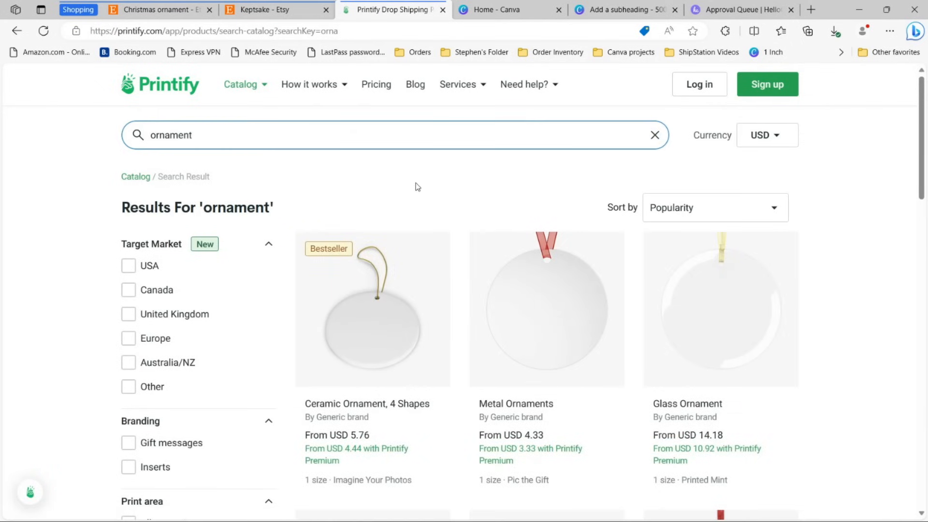
{"action": "scroll", "coordinate": [415, 186], "scroll_direction": "down", "scroll_amount": 1}
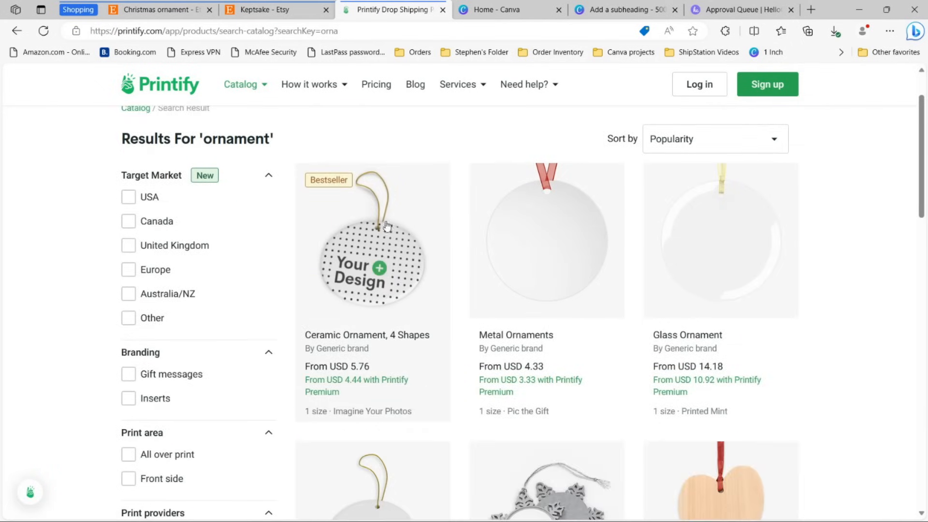
{"action": "left_click", "coordinate": [368, 264]}
{"action": "scroll", "coordinate": [818, 201], "scroll_direction": "down", "scroll_amount": 5}
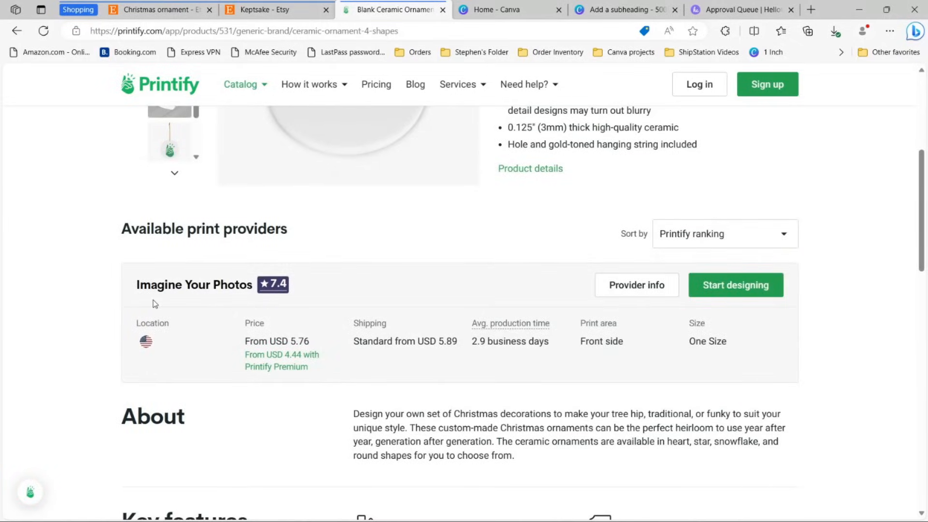
{"action": "left_click", "coordinate": [729, 293]}
{"action": "left_click", "coordinate": [544, 306]}
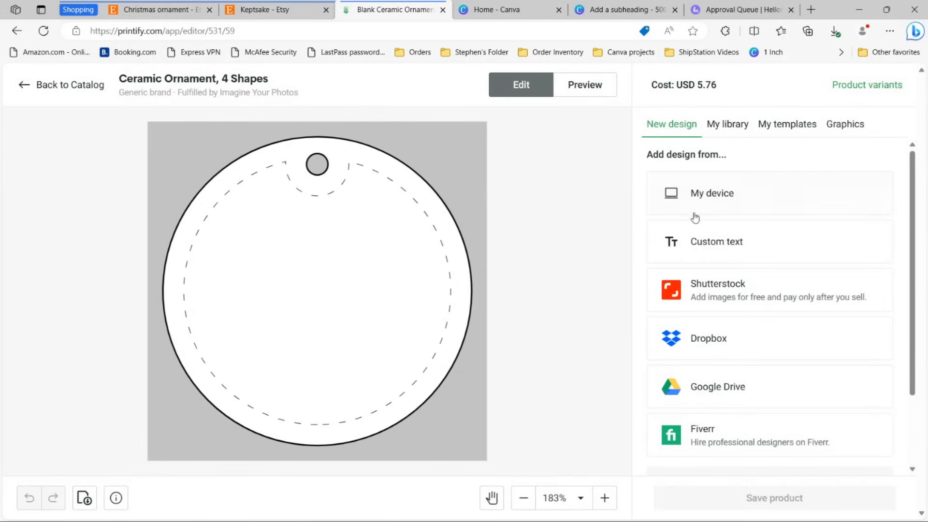
Step: Upload the 'Add a subheading (1)' PNG onto the ornament and preview the hanging mockup
{"action": "left_click", "coordinate": [743, 208]}
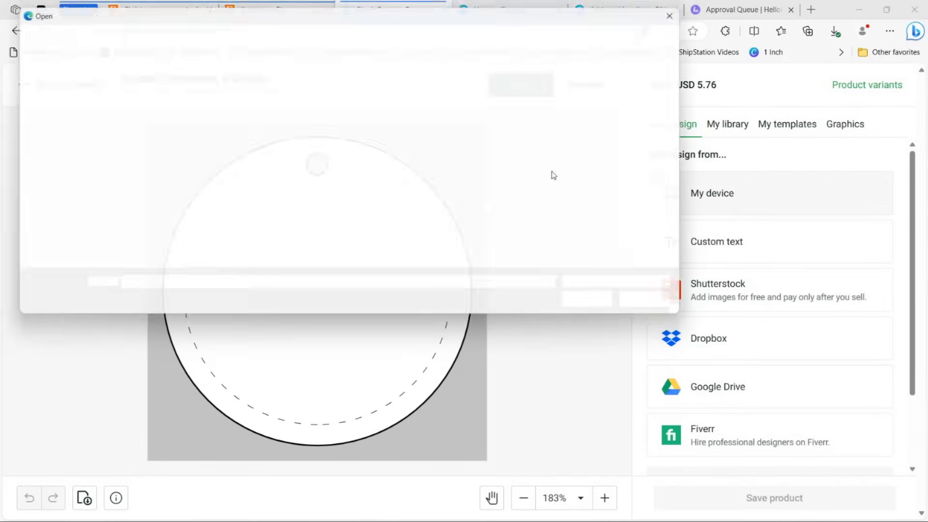
{"action": "left_click", "coordinate": [149, 97]}
{"action": "double_click", "coordinate": [149, 97]}
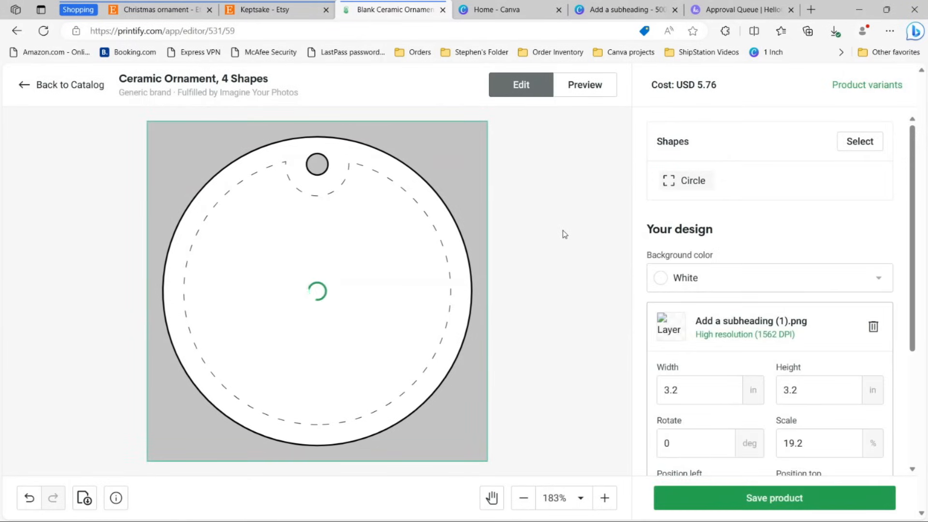
{"action": "left_click", "coordinate": [550, 229]}
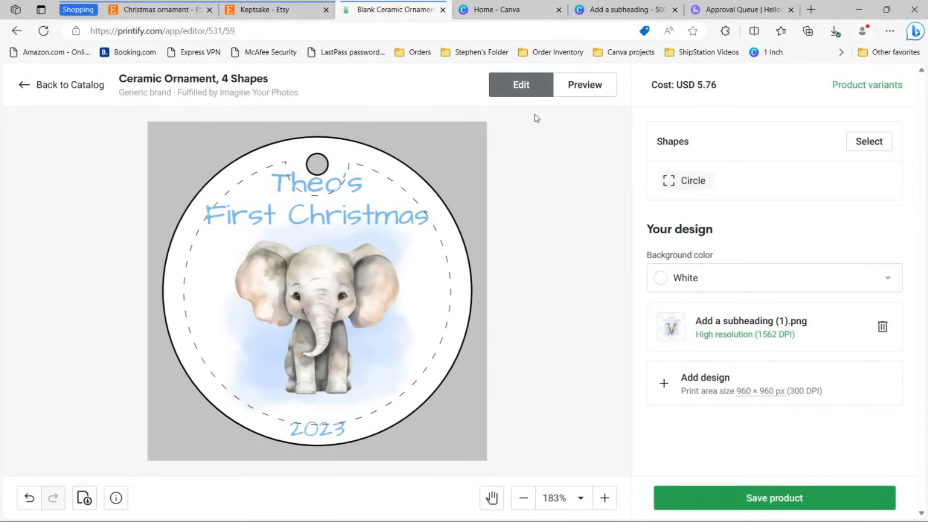
{"action": "left_click", "coordinate": [585, 85]}
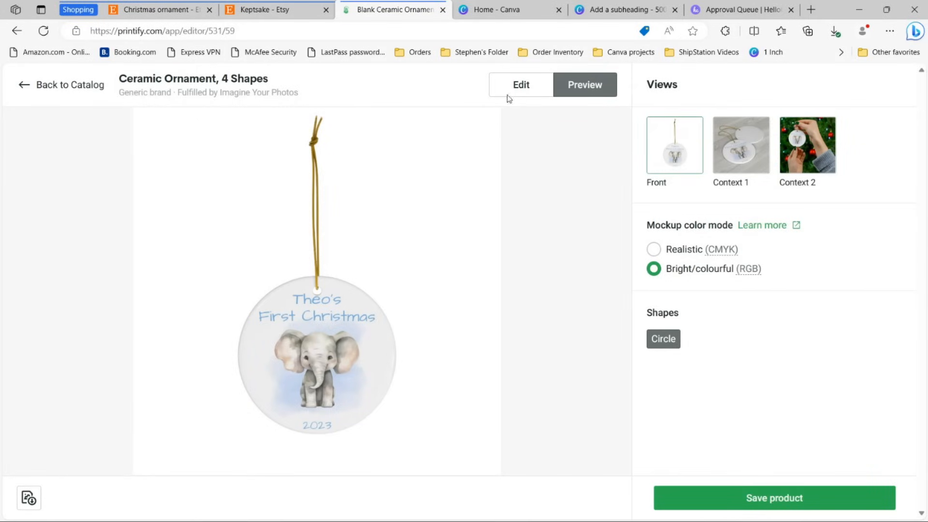
Step: Leave the mockup preview and return to the ornament design editor
{"action": "left_click", "coordinate": [519, 86]}
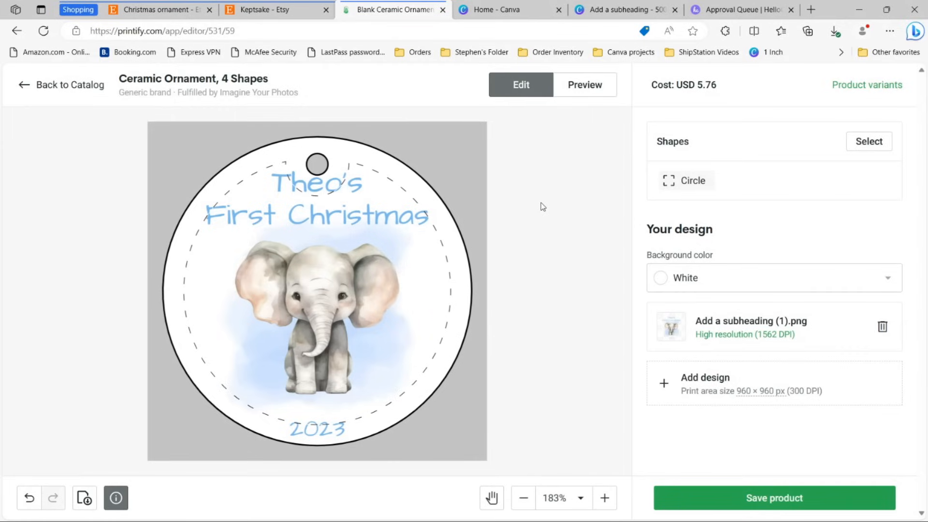
Step: Save and publish the ceramic ornament product, then return to the Canva design
{"action": "left_click", "coordinate": [805, 502]}
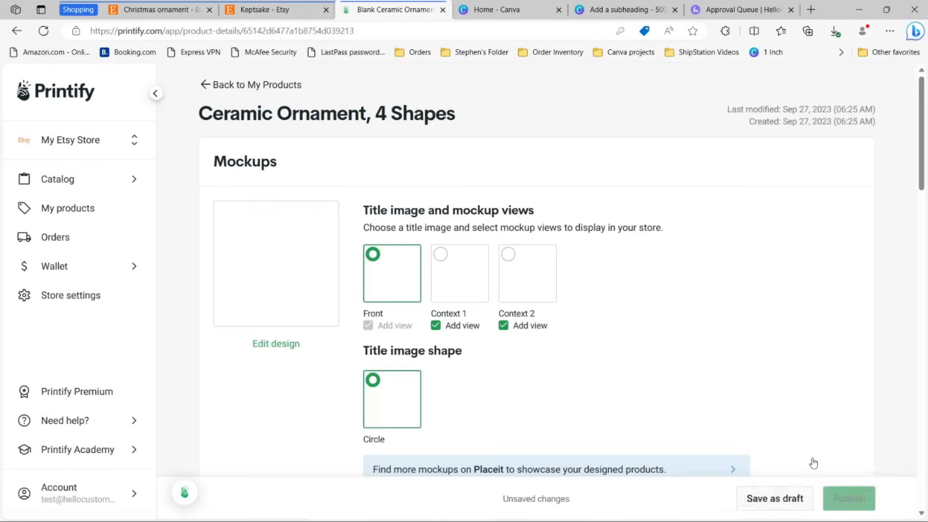
{"action": "scroll", "coordinate": [841, 449], "scroll_direction": "down", "scroll_amount": 1}
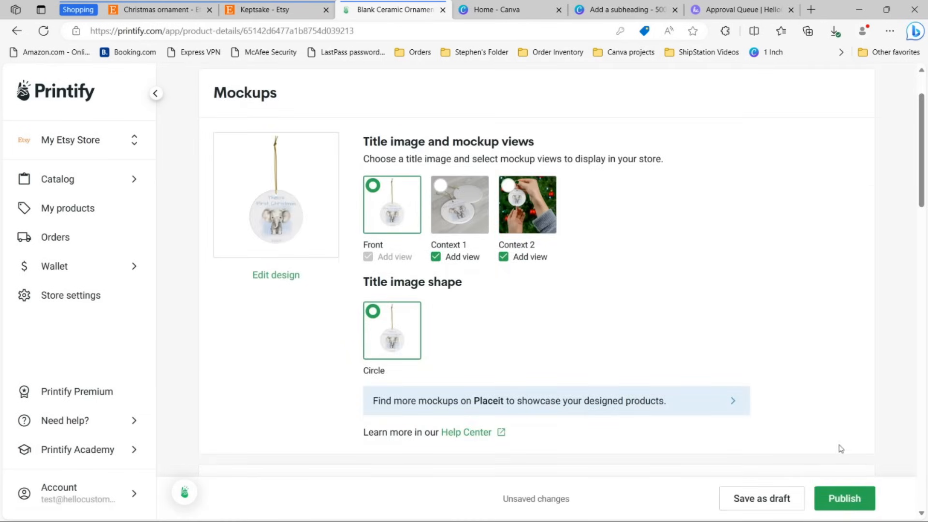
{"action": "left_click", "coordinate": [842, 505]}
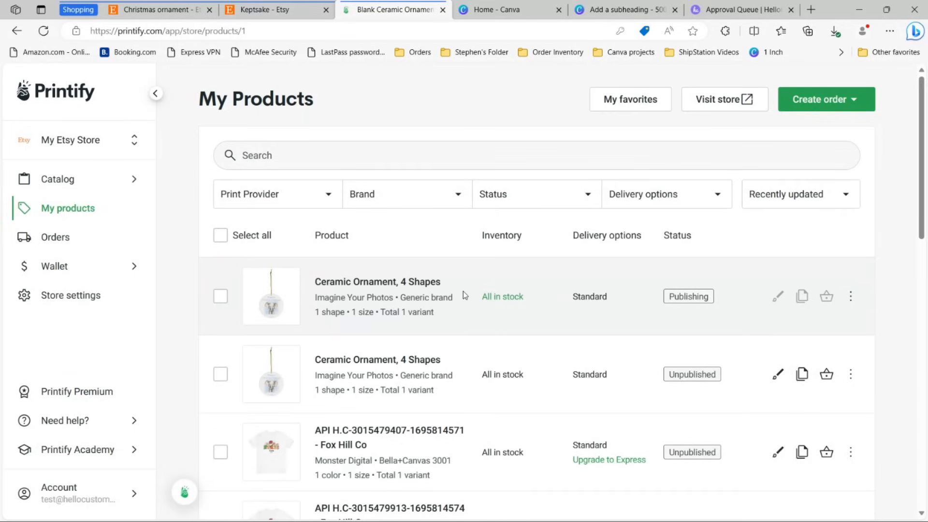
{"action": "left_click", "coordinate": [624, 10]}
{"action": "left_click", "coordinate": [709, 161]}
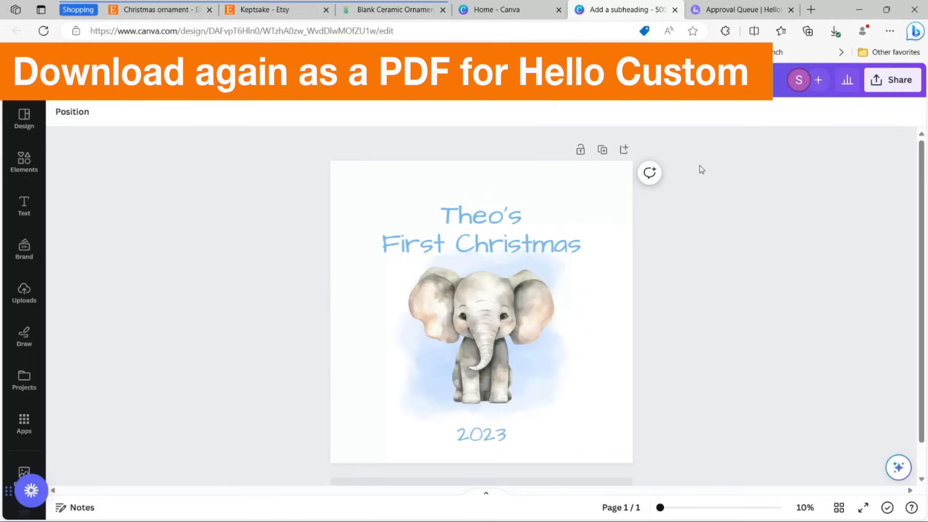
Step: Check the design's elements, then download it as a PDF Print file
{"action": "left_click", "coordinate": [477, 243]}
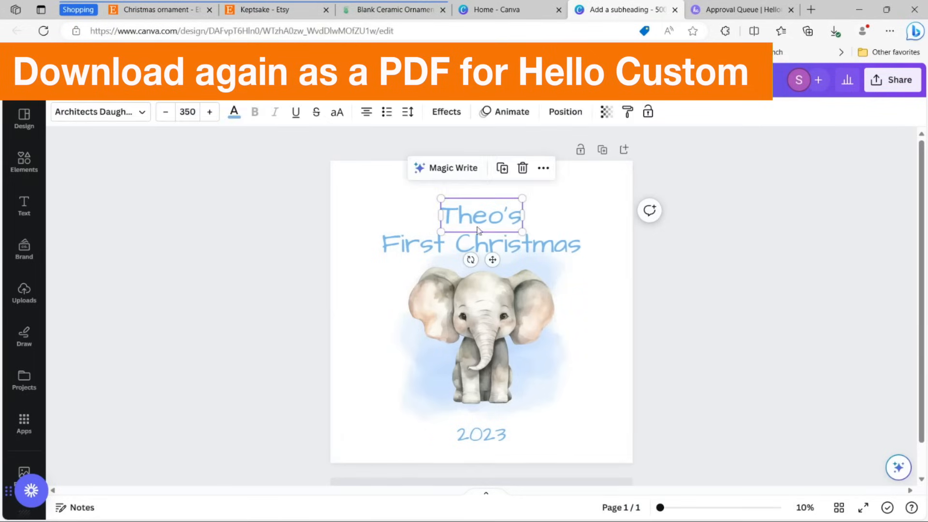
{"action": "left_click", "coordinate": [725, 244]}
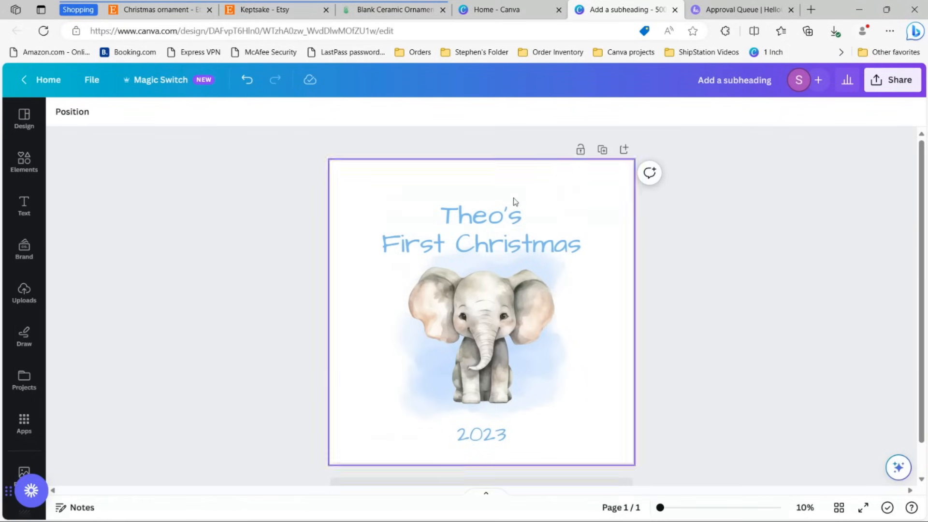
{"action": "left_click_drag", "start_coordinate": [268, 148], "coordinate": [718, 488]}
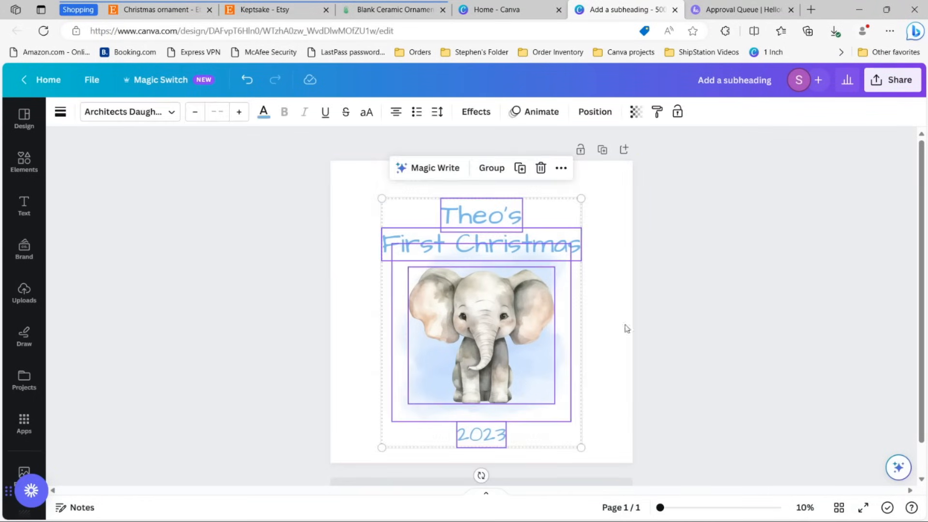
{"action": "left_click", "coordinate": [710, 292]}
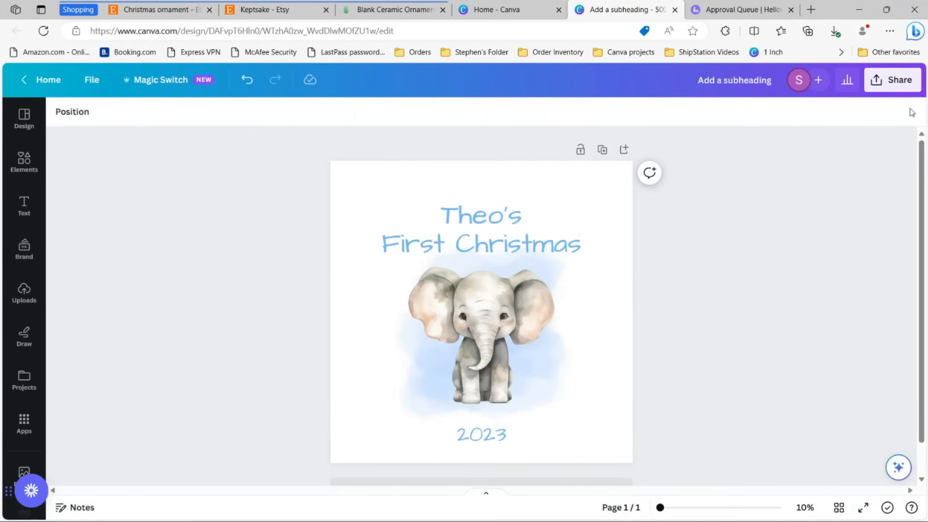
{"action": "left_click", "coordinate": [892, 83]}
{"action": "left_click", "coordinate": [743, 385]}
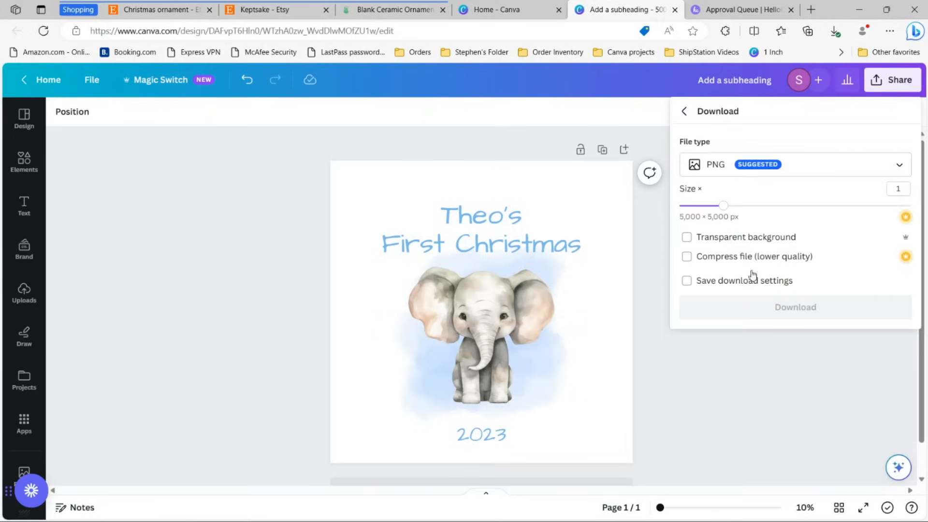
{"action": "left_click", "coordinate": [797, 164]}
{"action": "left_click", "coordinate": [764, 303]}
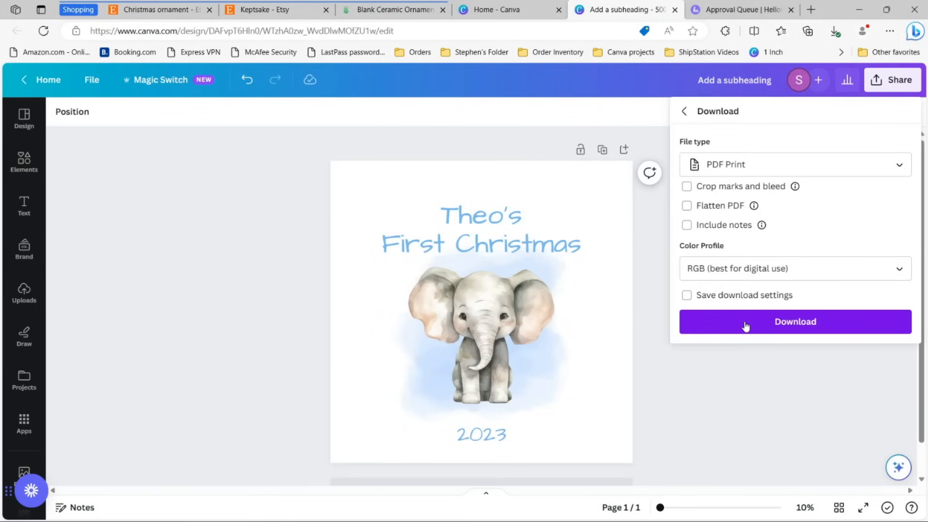
{"action": "left_click", "coordinate": [812, 324]}
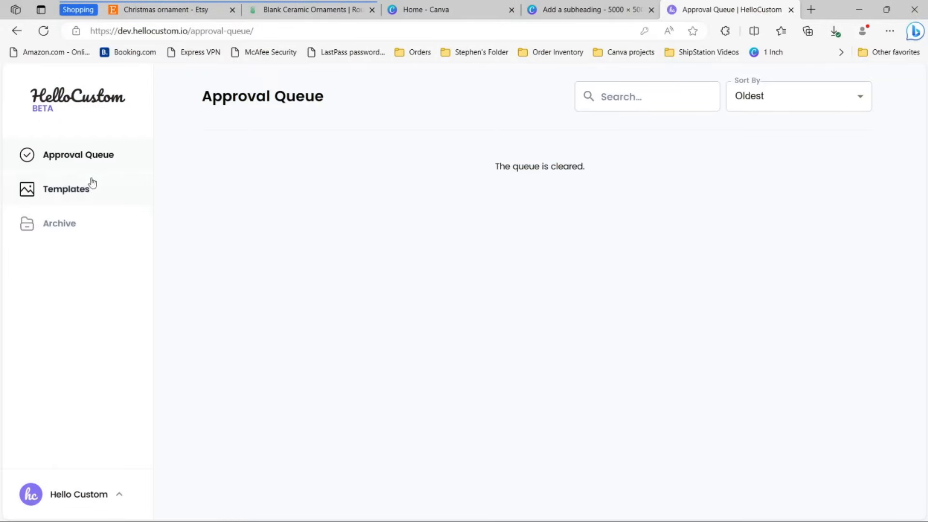
Step: Create a new HelloCustom template by uploading the exported elephant design PDF from Downloads
{"action": "left_click", "coordinate": [68, 192]}
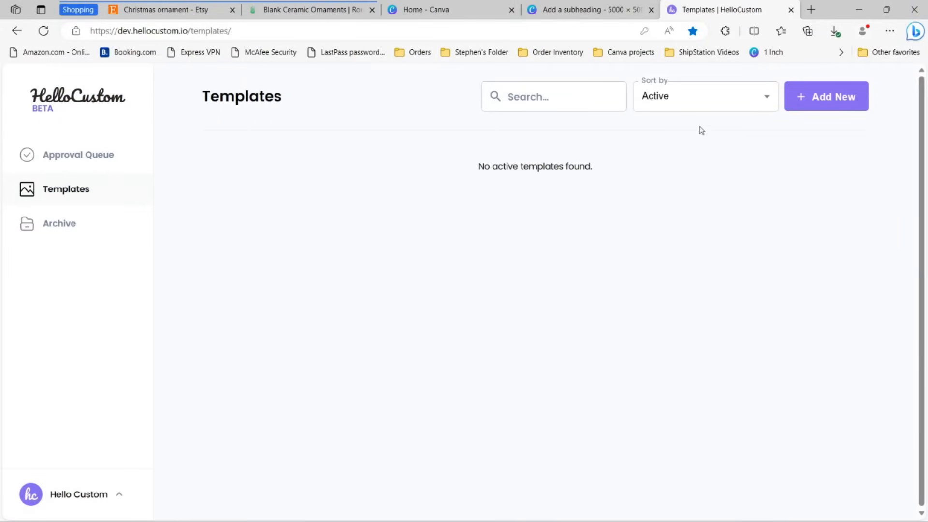
{"action": "left_click", "coordinate": [814, 107]}
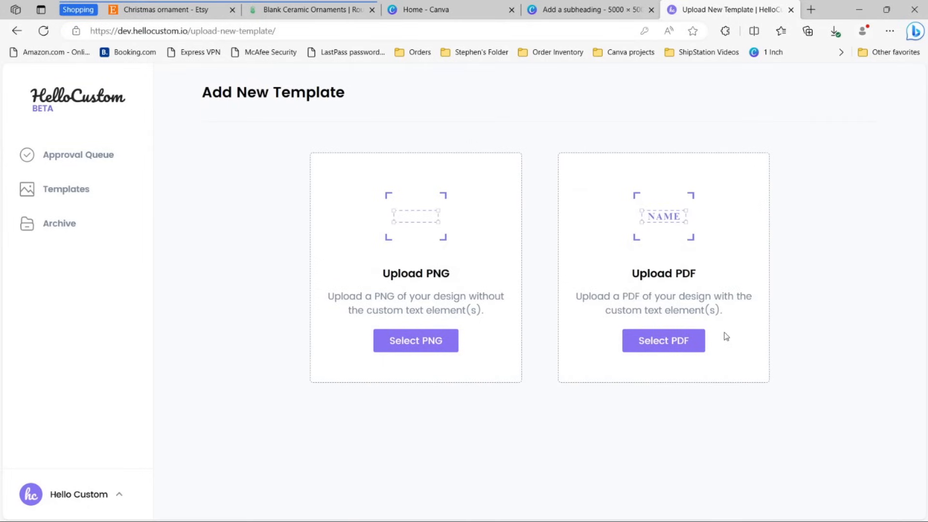
{"action": "left_click", "coordinate": [663, 344]}
{"action": "left_click", "coordinate": [174, 97]}
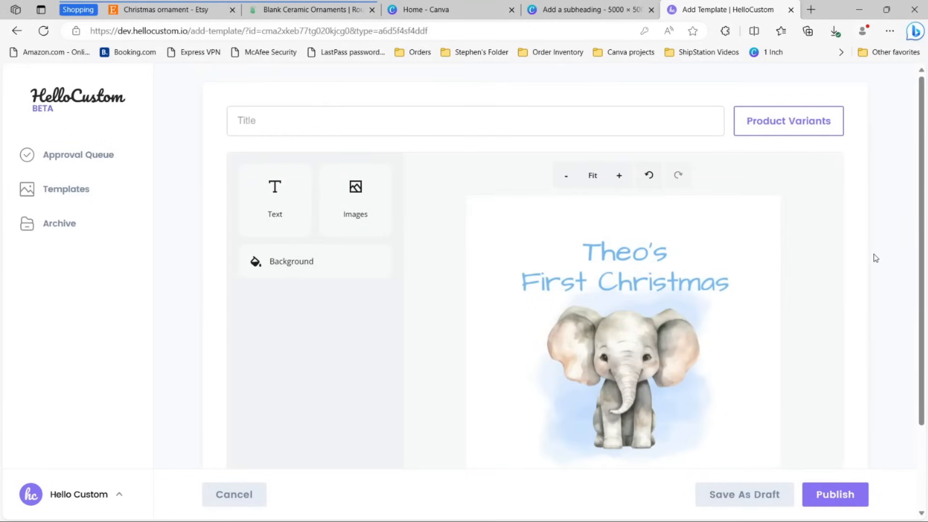
Step: Inspect the Theo's, First Christmas, 2023 and elephant image elements of the design
{"action": "scroll", "coordinate": [792, 211], "scroll_direction": "down", "scroll_amount": 2}
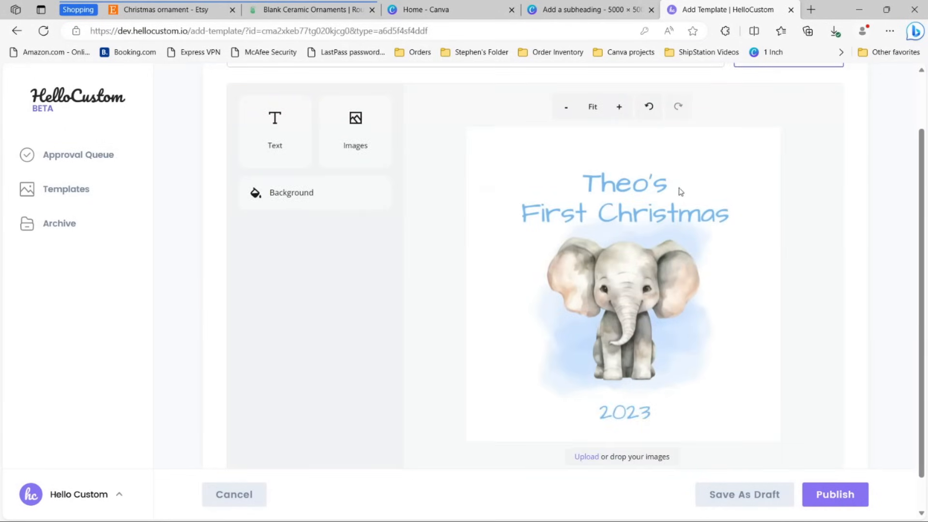
{"action": "left_click", "coordinate": [665, 187]}
{"action": "left_click", "coordinate": [701, 220]}
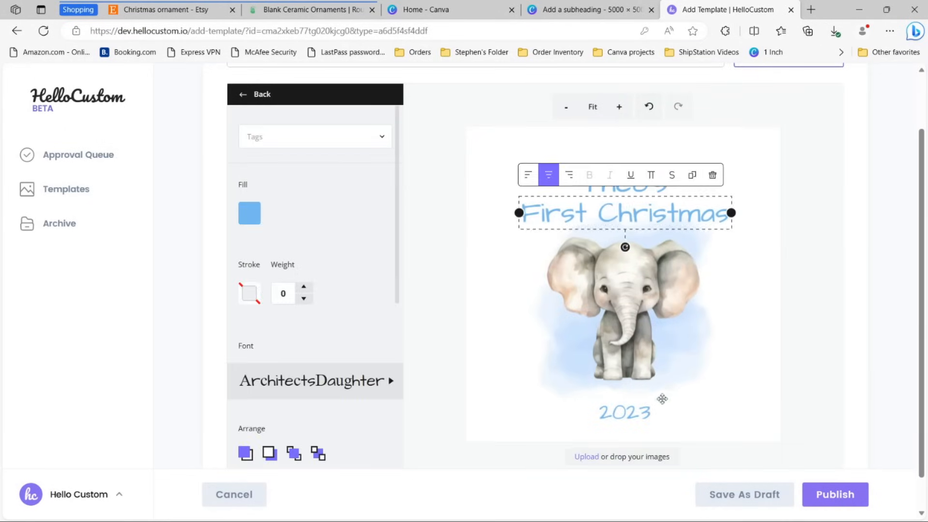
{"action": "left_click", "coordinate": [638, 412]}
{"action": "left_click", "coordinate": [657, 288]}
{"action": "left_click", "coordinate": [791, 279]}
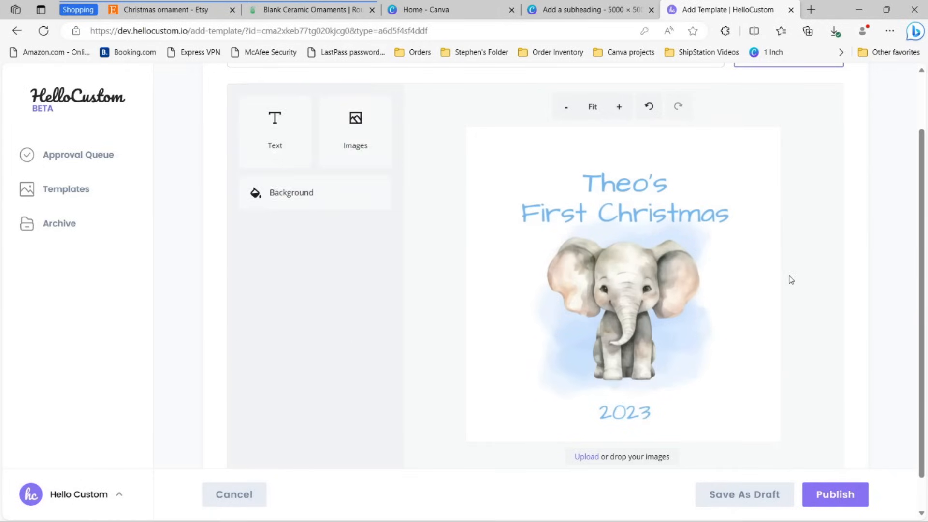
{"action": "scroll", "coordinate": [792, 282], "scroll_direction": "up", "scroll_amount": 2}
Step: Title the template 'Baby's First Christmas Ornament' and open Product Variants
{"action": "left_click", "coordinate": [533, 120]}
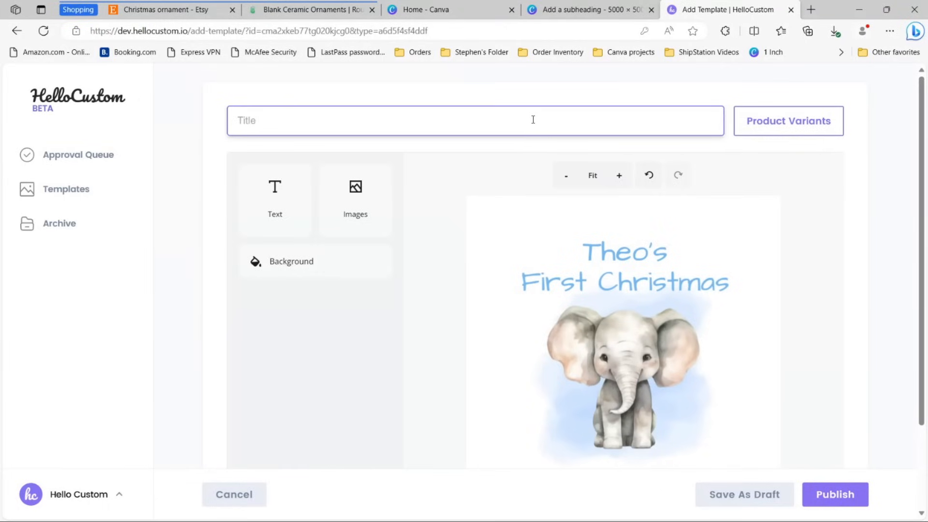
{"action": "type", "text": "Baby's Frirst Chris"}
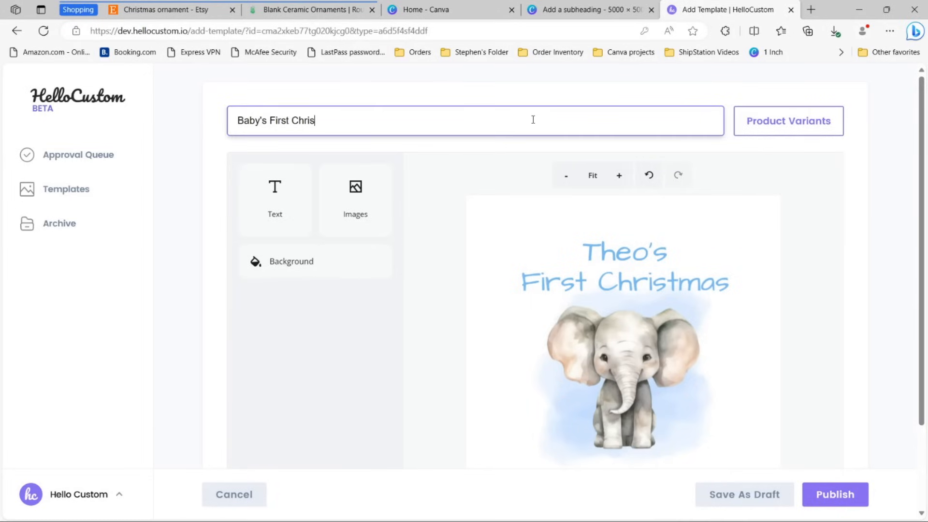
{"action": "type", "text": "tmas Ornament"}
{"action": "left_click", "coordinate": [545, 98]}
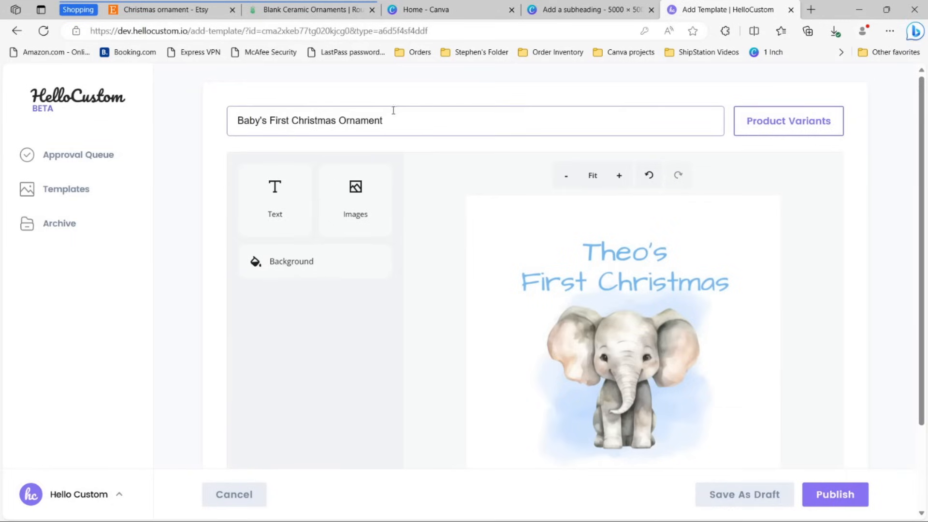
{"action": "left_click", "coordinate": [778, 126]}
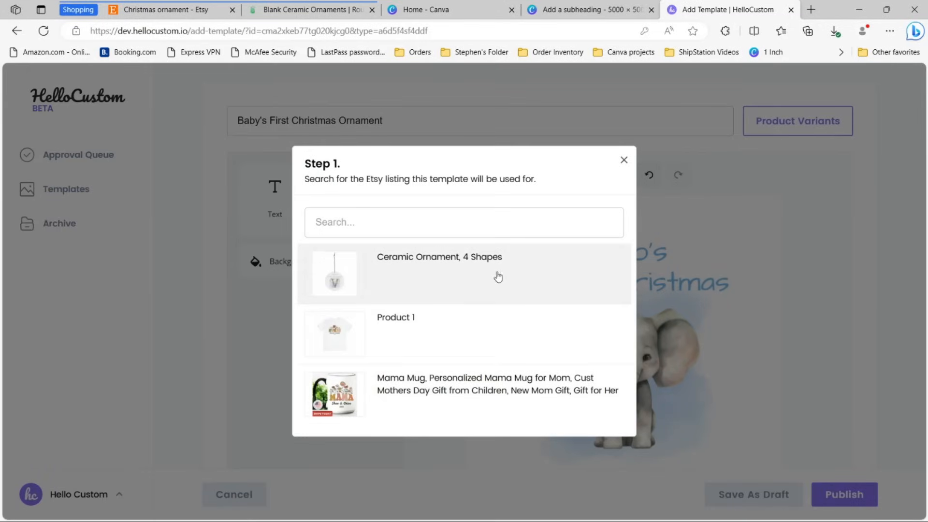
Step: Link the template to the Ceramic Ornament, 4 Shapes listing's N/A variant SKU
{"action": "left_click", "coordinate": [416, 277]}
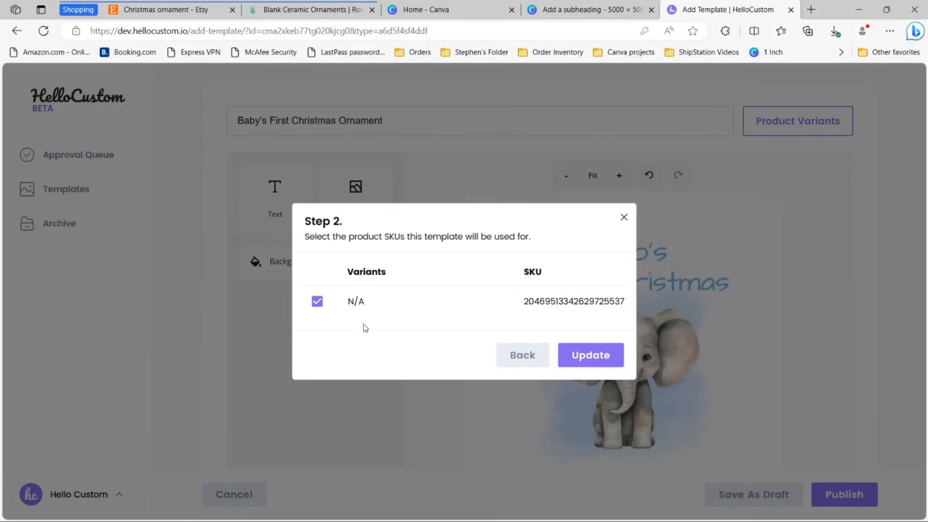
{"action": "left_click", "coordinate": [319, 303]}
{"action": "left_click", "coordinate": [318, 302]}
{"action": "left_click", "coordinate": [588, 354]}
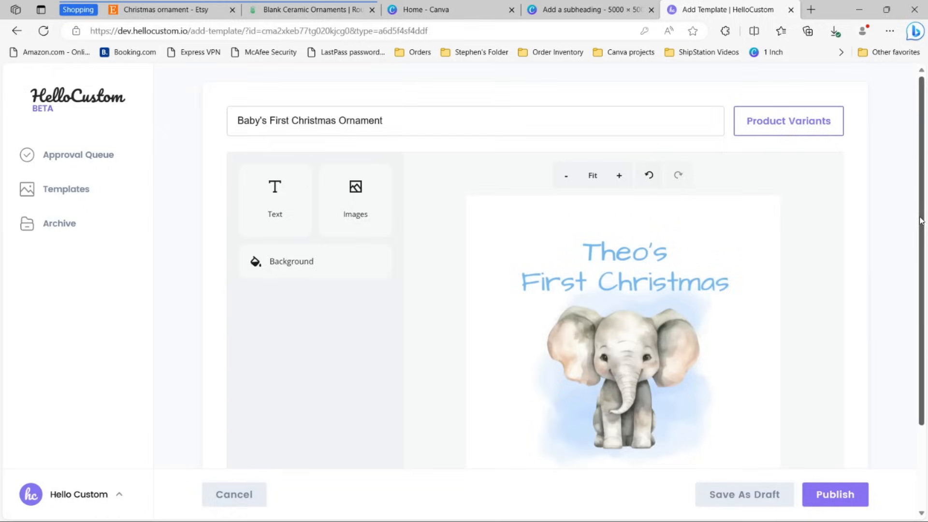
{"action": "scroll", "coordinate": [921, 221], "scroll_direction": "down", "scroll_amount": 2}
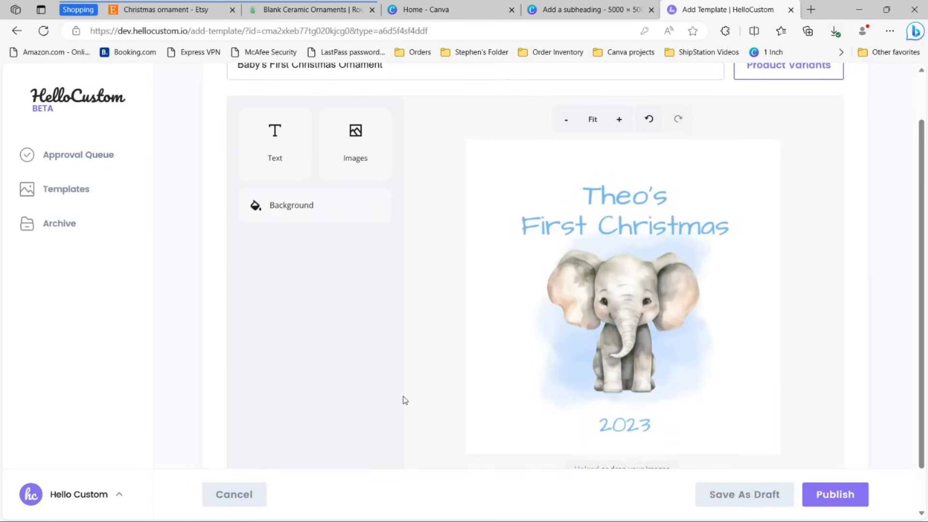
Step: Widen the Theo's text box and centre-align its text
{"action": "left_click", "coordinate": [646, 194]}
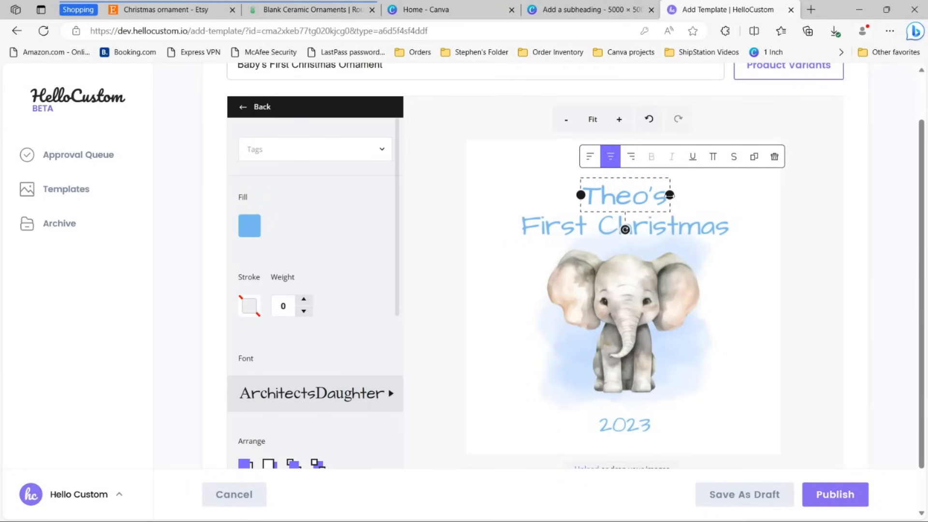
{"action": "left_click_drag", "start_coordinate": [669, 195], "coordinate": [704, 195]}
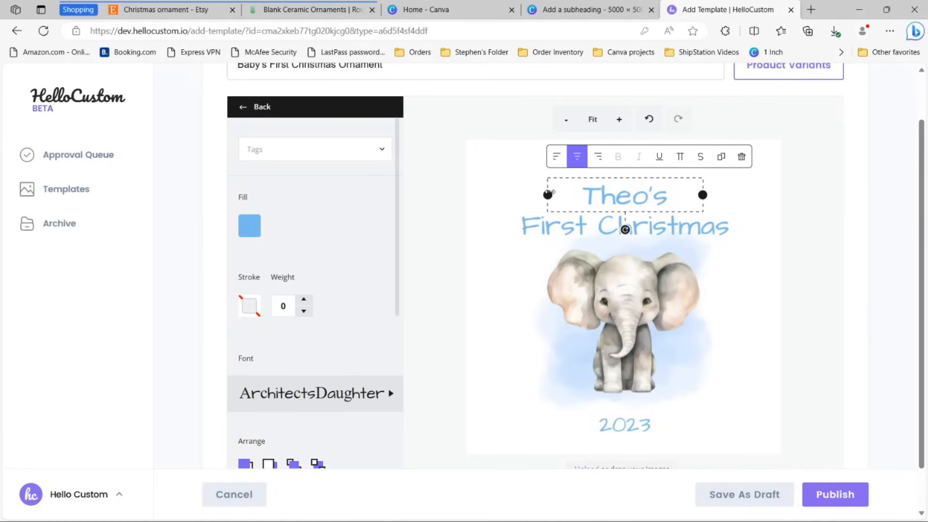
{"action": "left_click_drag", "start_coordinate": [704, 195], "coordinate": [706, 195]}
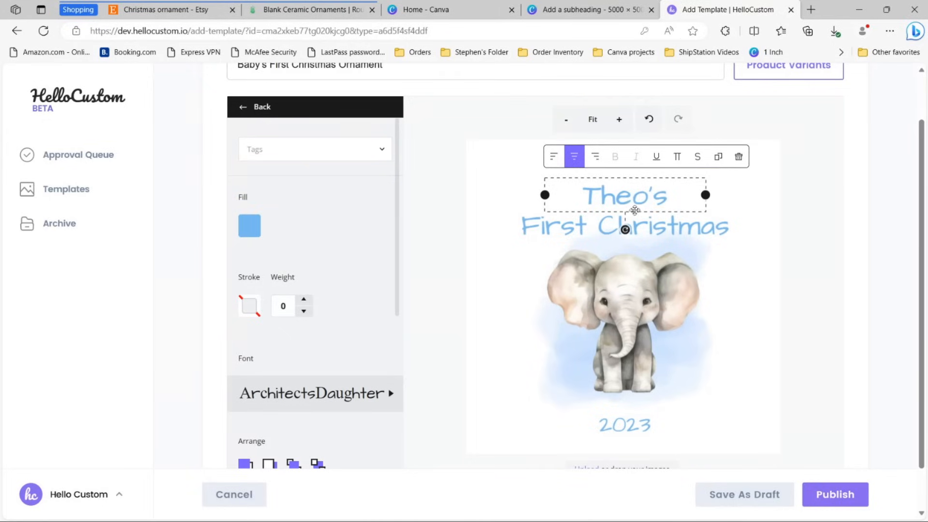
{"action": "left_click", "coordinate": [559, 163]}
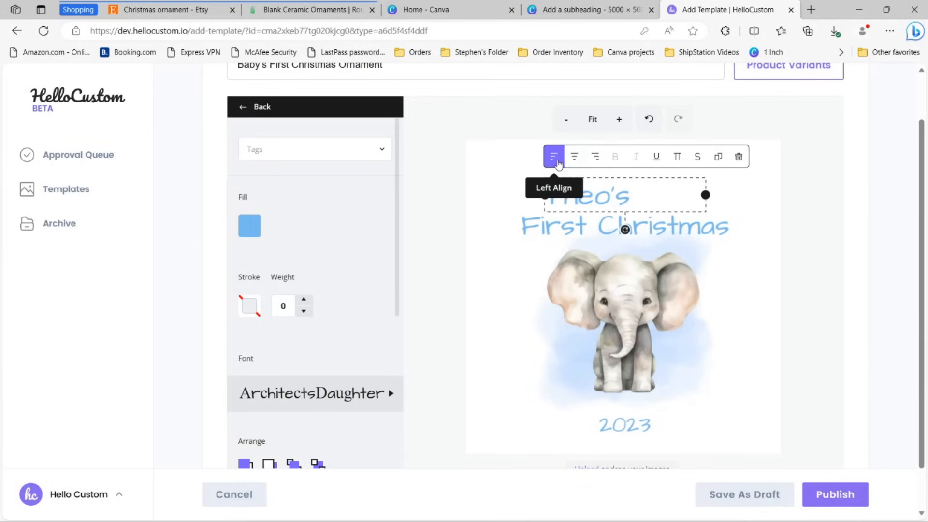
{"action": "left_click", "coordinate": [595, 157]}
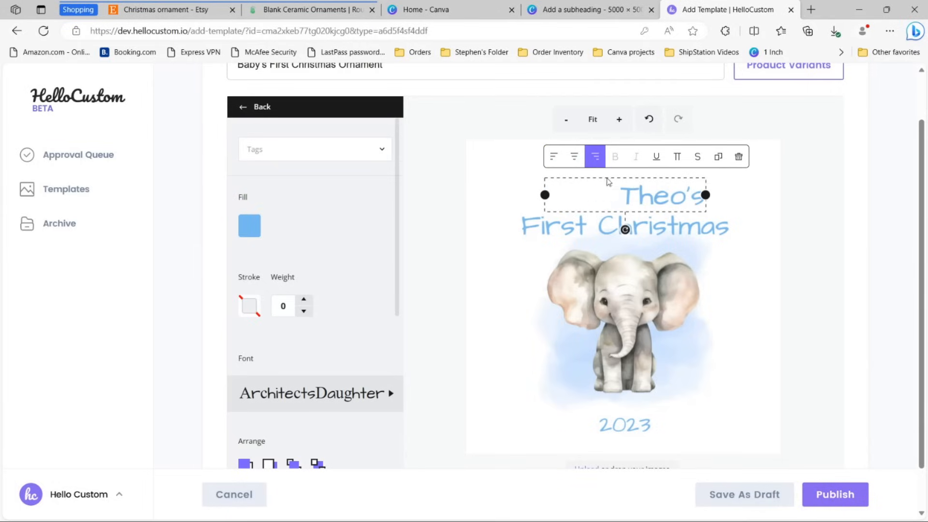
{"action": "left_click", "coordinate": [580, 160]}
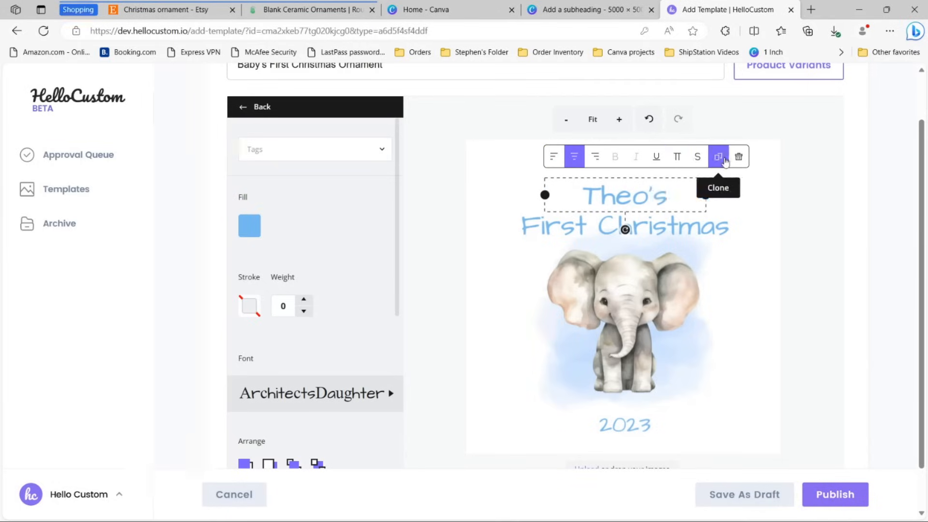
Step: Reselect the Theo's text and list its tag options: Name, Date, Phone Number, Address
{"action": "left_click", "coordinate": [803, 216]}
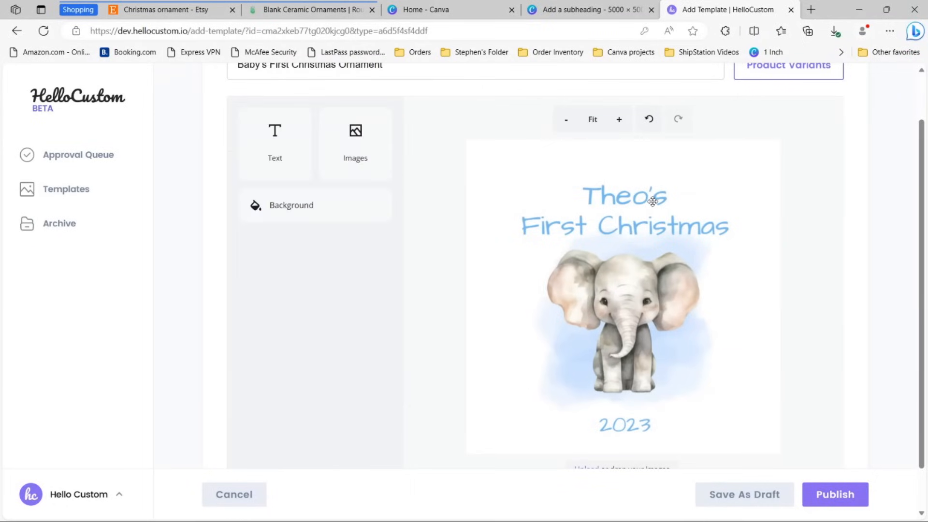
{"action": "left_click", "coordinate": [653, 201]}
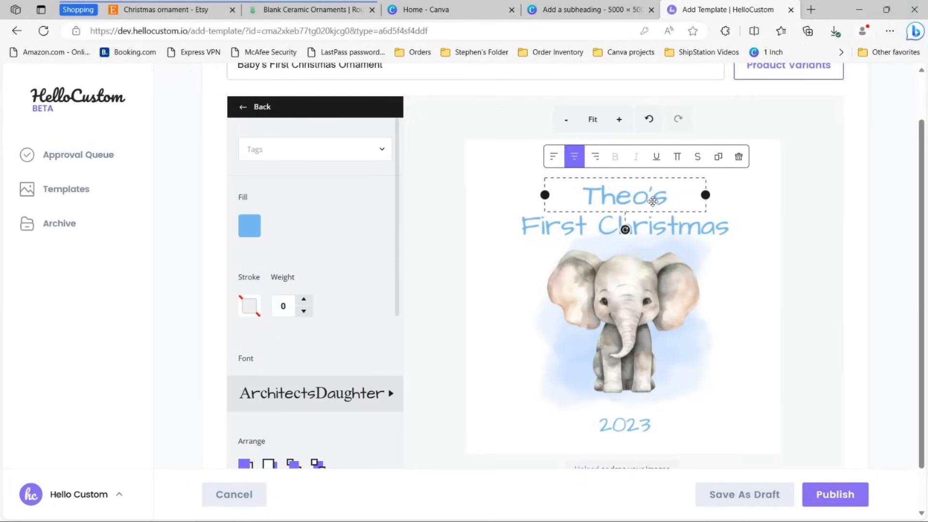
{"action": "left_click", "coordinate": [322, 156]}
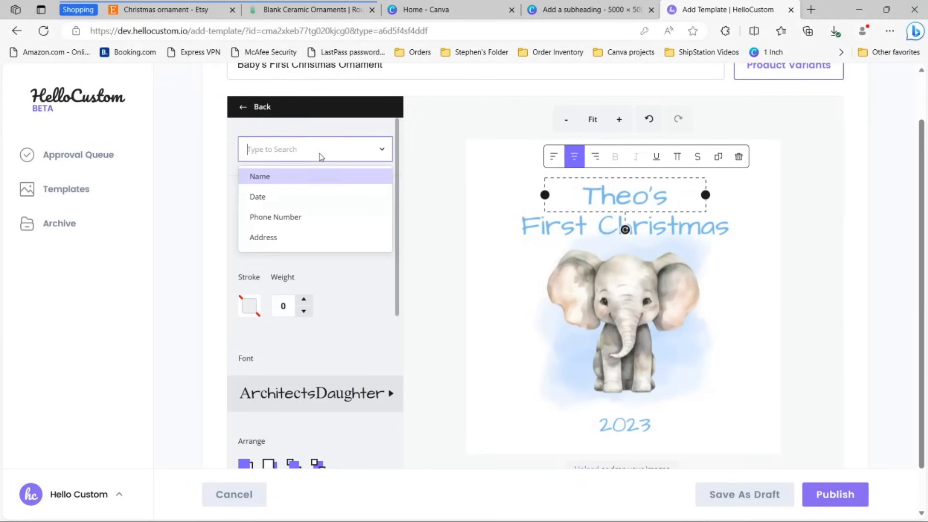
Step: Tag the Theo's text as Name and confirm the tag
{"action": "left_click", "coordinate": [314, 179]}
{"action": "left_click", "coordinate": [425, 189]}
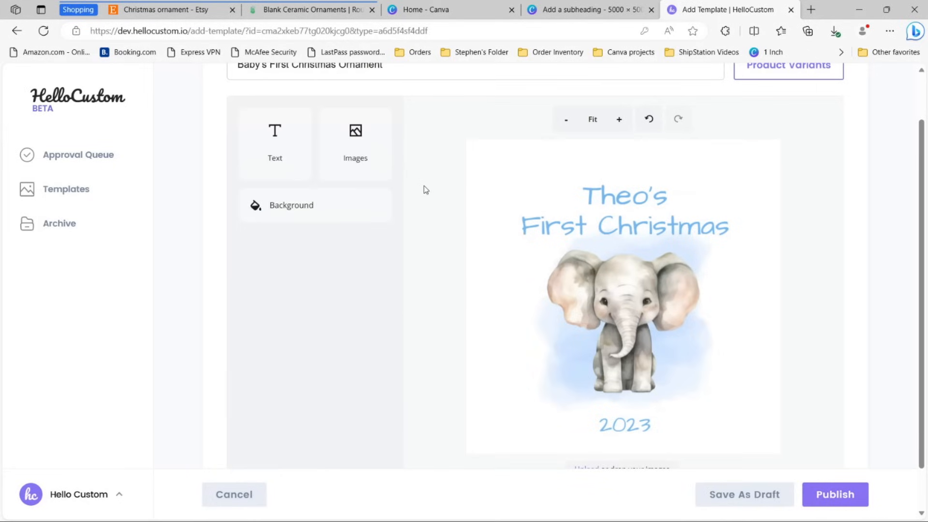
{"action": "left_click", "coordinate": [609, 197]}
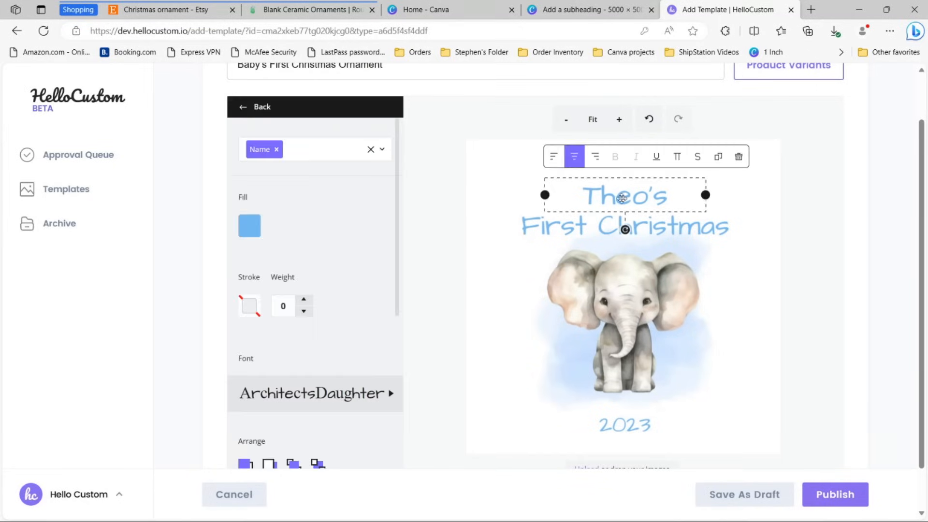
{"action": "left_click", "coordinate": [799, 206]}
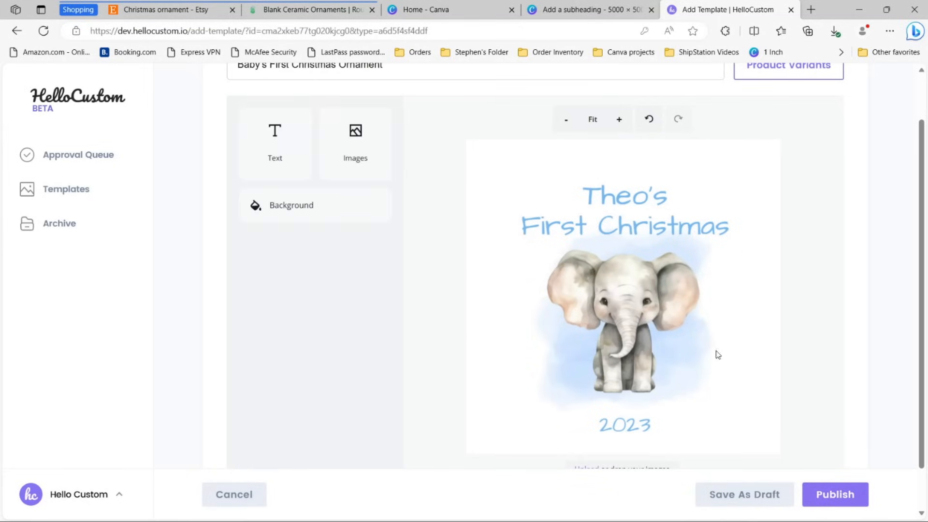
Step: Widen the 2023 text box and tag it as Date
{"action": "left_click", "coordinate": [643, 424]}
{"action": "left_click_drag", "start_coordinate": [652, 424], "coordinate": [695, 418]}
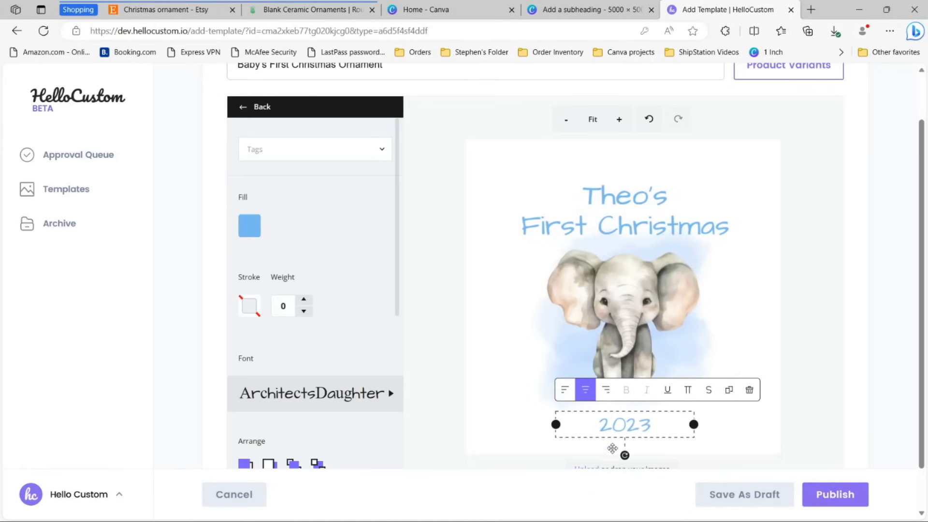
{"action": "left_click_drag", "start_coordinate": [694, 424], "coordinate": [694, 422]}
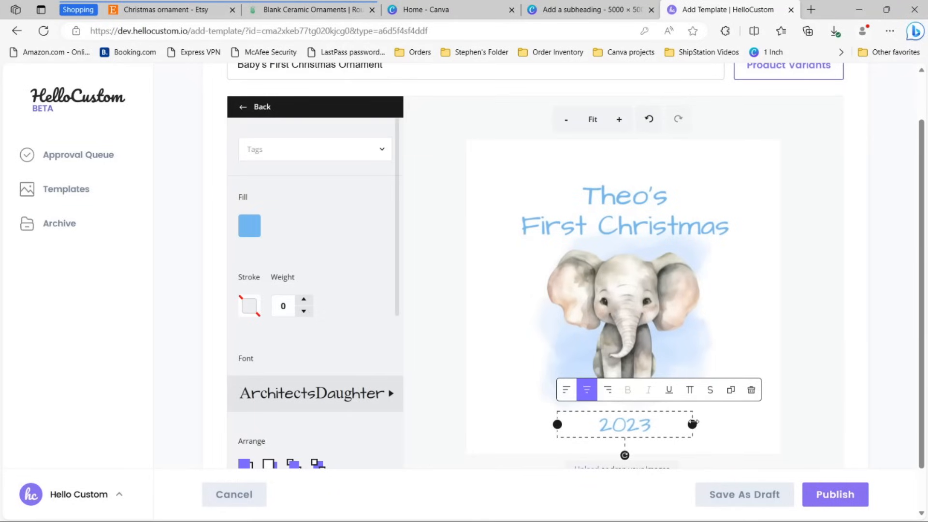
{"action": "scroll", "coordinate": [735, 386], "scroll_direction": "down", "scroll_amount": 1}
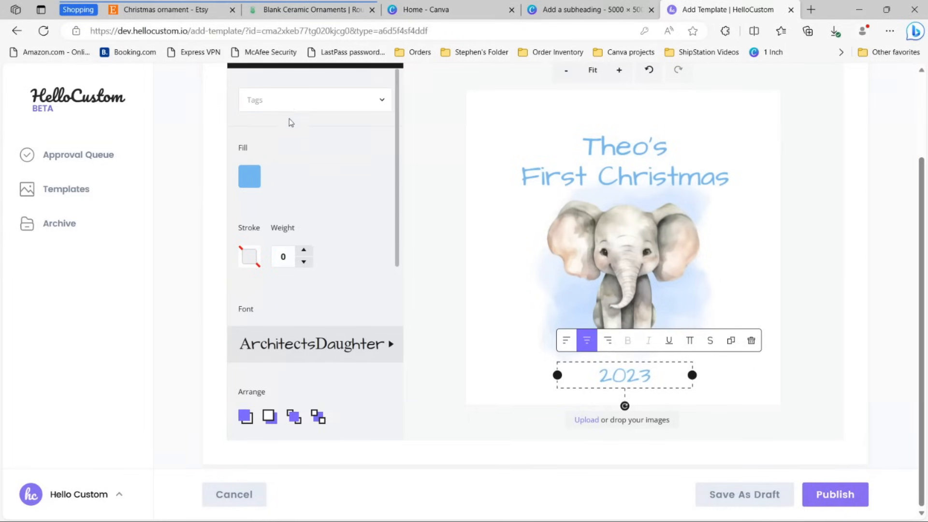
{"action": "left_click", "coordinate": [290, 107]}
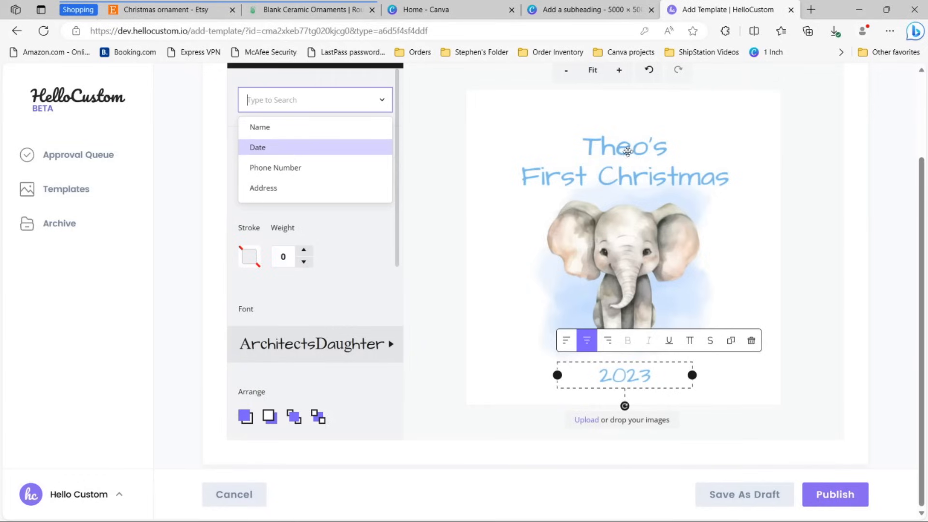
{"action": "left_click", "coordinate": [279, 147]}
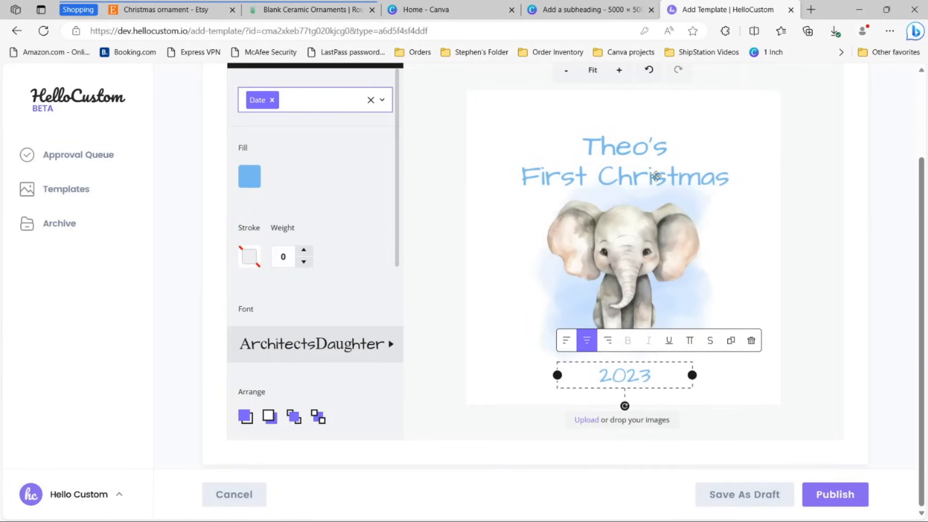
{"action": "left_click", "coordinate": [817, 182]}
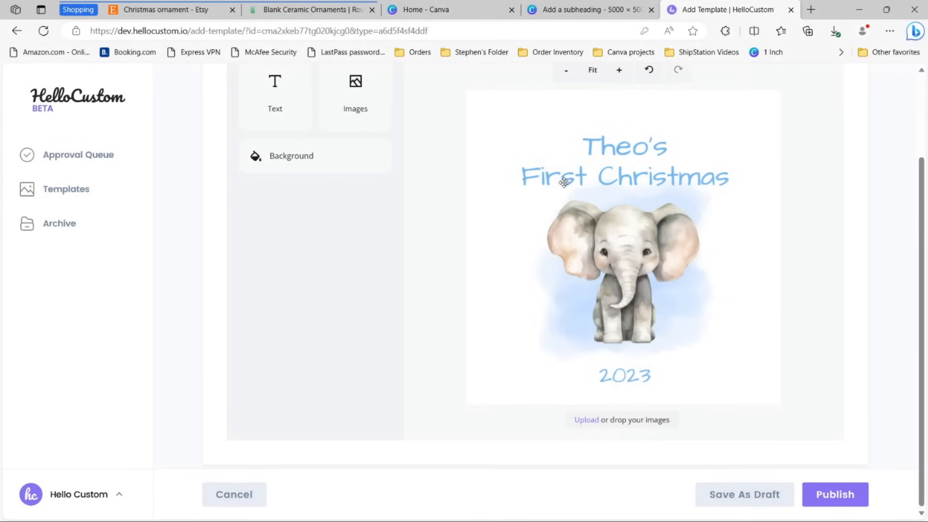
Step: Recheck the Name and Date tags and view the whole ornament canvas
{"action": "left_click", "coordinate": [623, 154]}
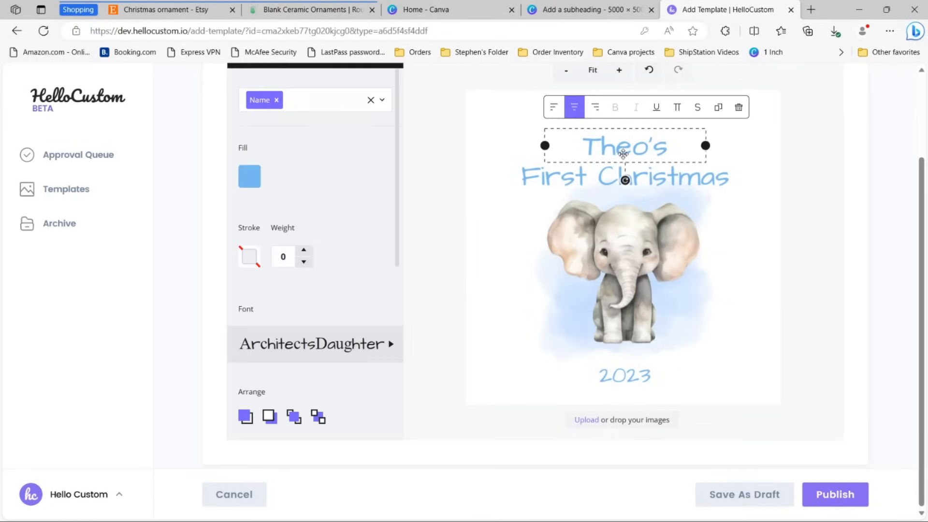
{"action": "left_click", "coordinate": [643, 369]}
{"action": "left_click", "coordinate": [793, 183]}
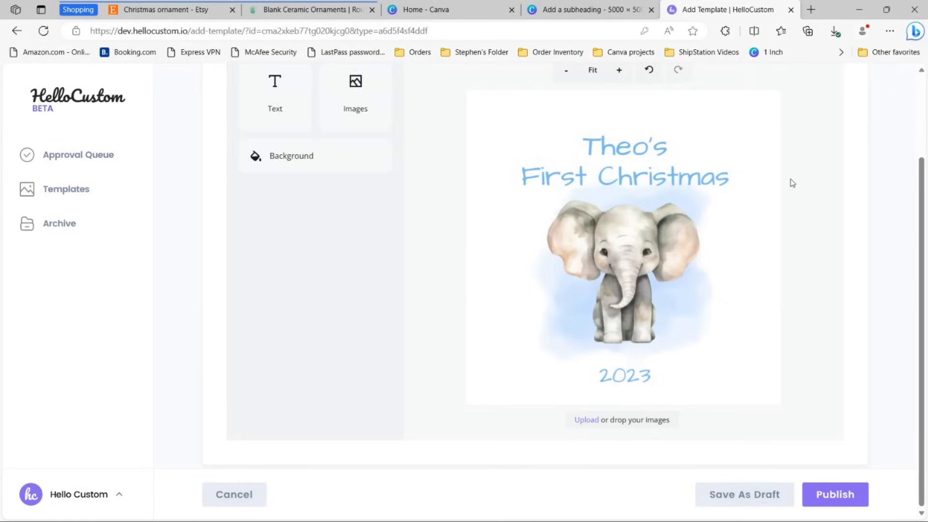
{"action": "scroll", "coordinate": [755, 209], "scroll_direction": "up", "scroll_amount": 2}
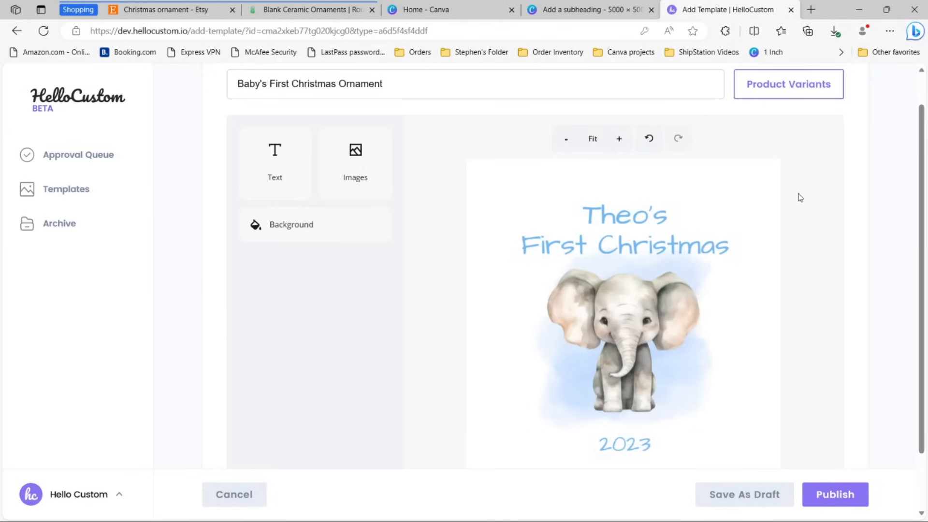
{"action": "scroll", "coordinate": [800, 197], "scroll_direction": "down", "scroll_amount": 2}
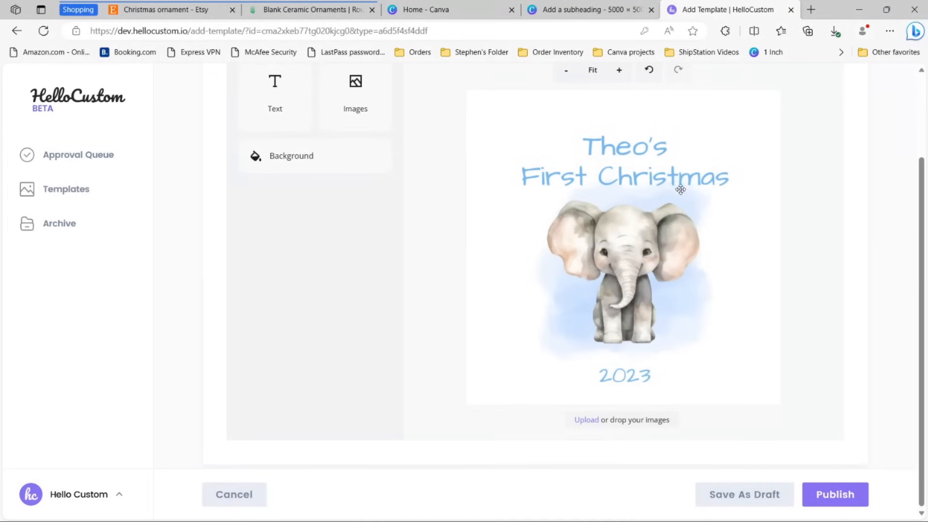
Step: Set the canvas background to transparent and publish the ornament template
{"action": "left_click", "coordinate": [293, 162]}
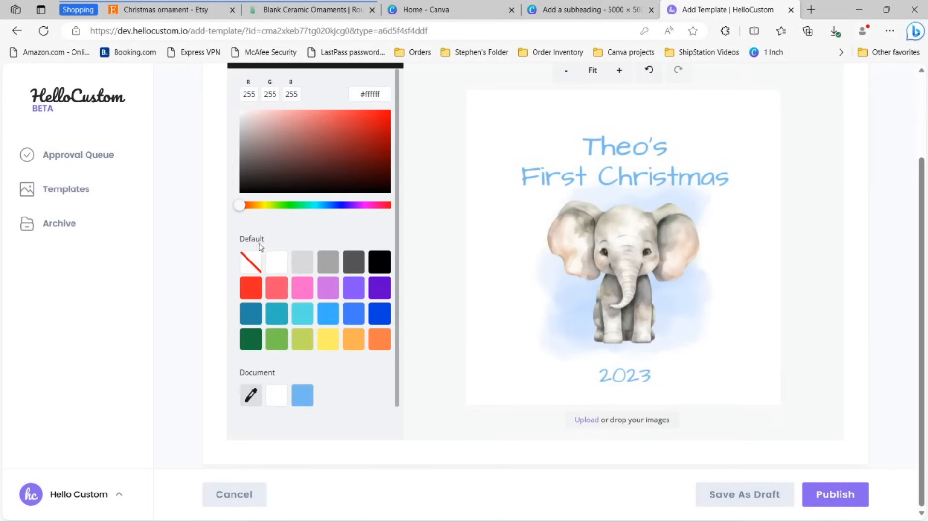
{"action": "left_click", "coordinate": [251, 261]}
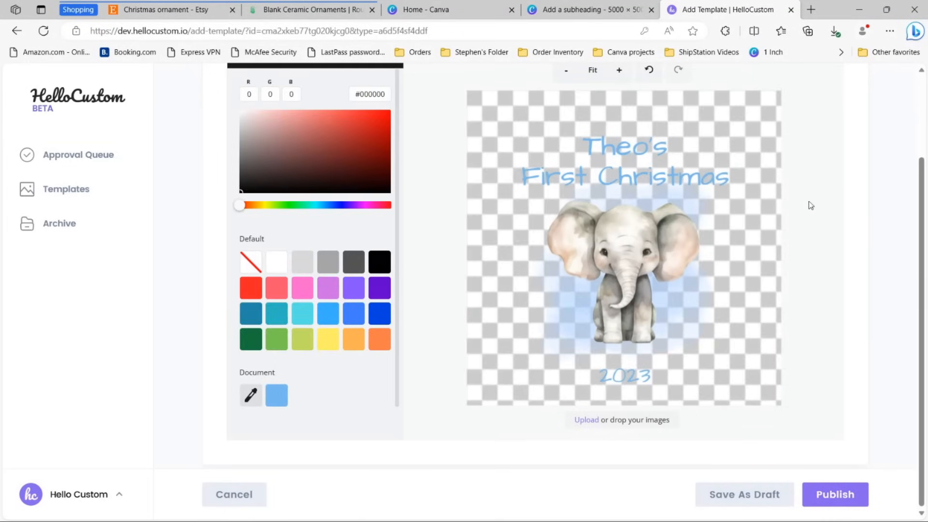
{"action": "scroll", "coordinate": [808, 202], "scroll_direction": "up", "scroll_amount": 1}
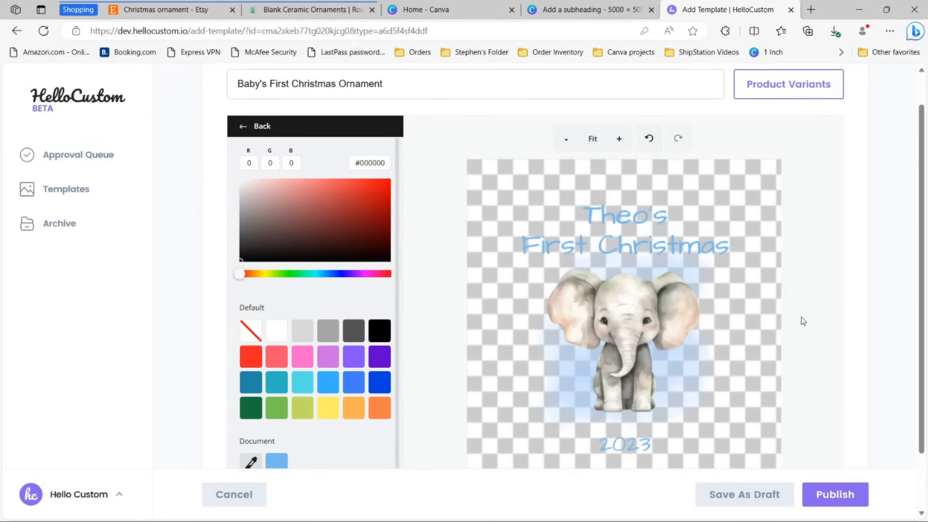
{"action": "left_click", "coordinate": [832, 495]}
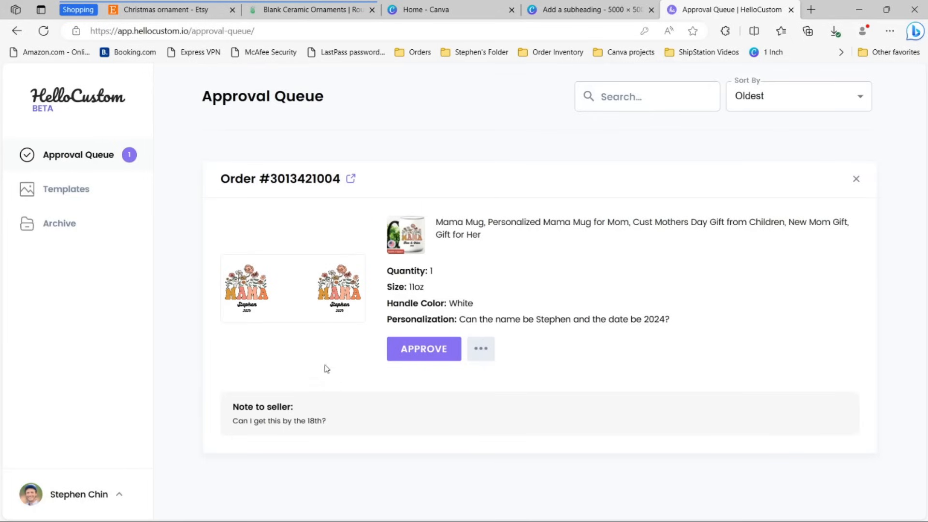
Step: Review the mug order's preview and its requested name and year 2024
{"action": "left_click", "coordinate": [311, 323]}
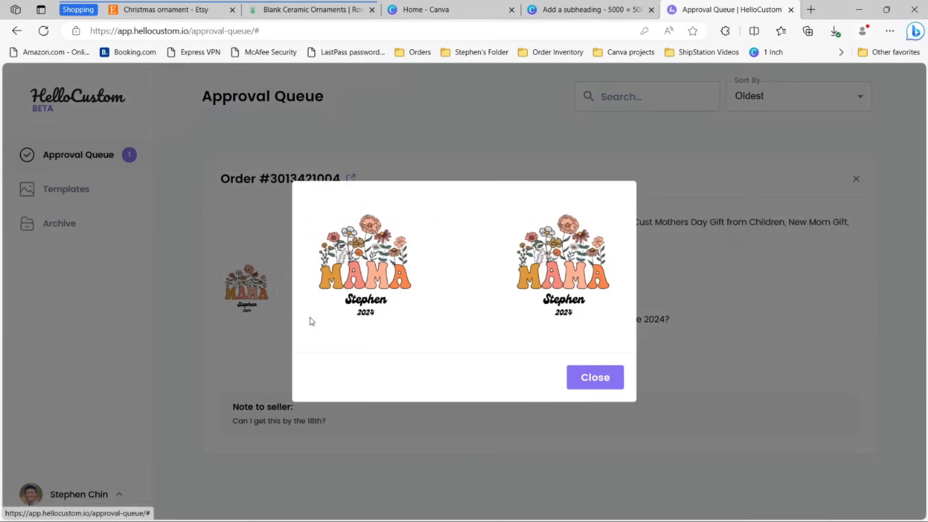
{"action": "left_click", "coordinate": [599, 375]}
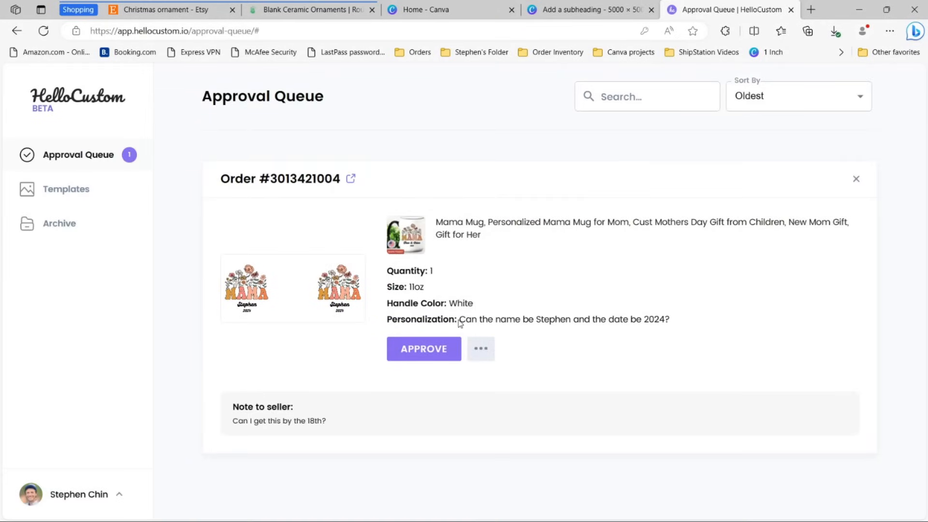
{"action": "left_click_drag", "start_coordinate": [461, 319], "coordinate": [676, 325]}
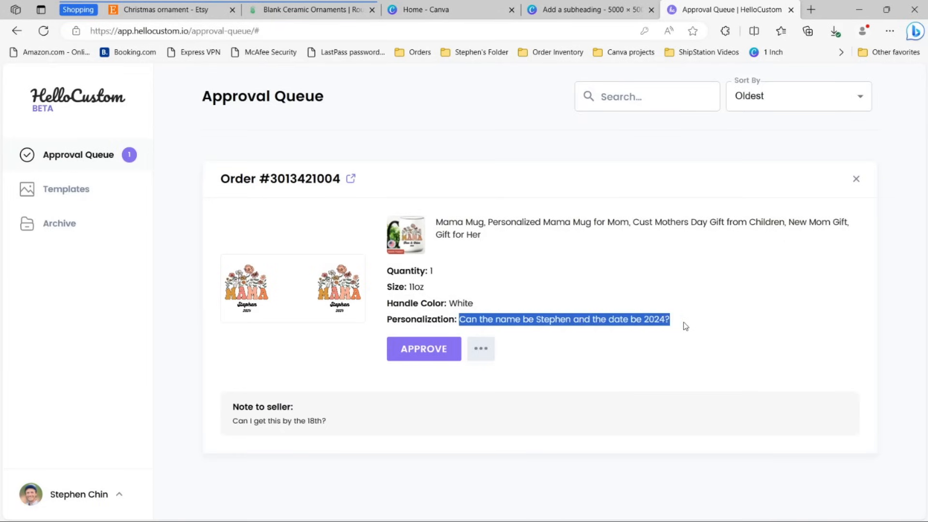
{"action": "left_click", "coordinate": [684, 323]}
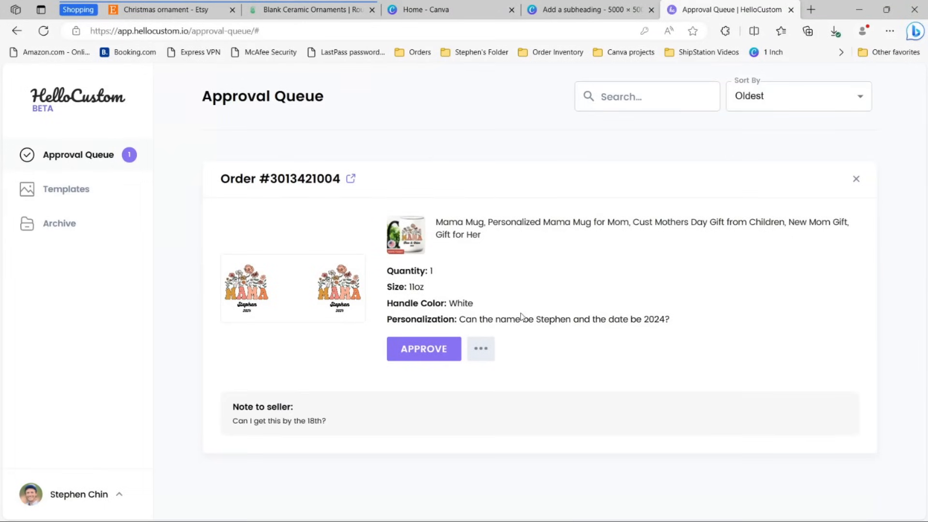
{"action": "double_click", "coordinate": [560, 319]}
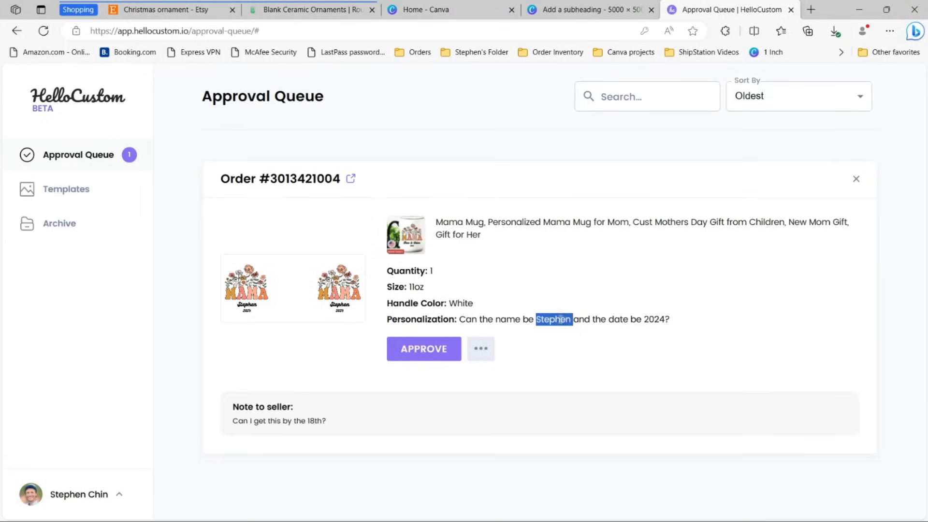
{"action": "double_click", "coordinate": [656, 319]}
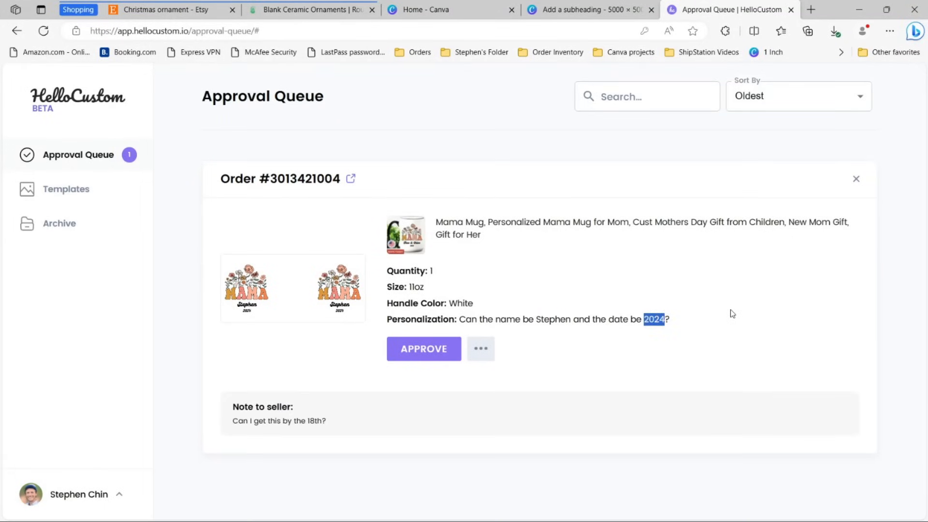
Step: Check the enlarged preview again and open the order's design for editing
{"action": "left_click", "coordinate": [330, 294]}
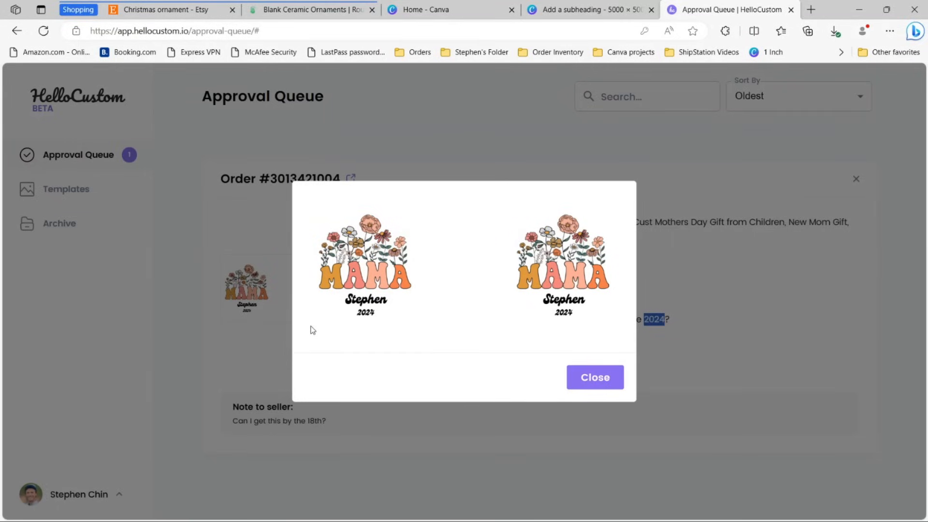
{"action": "left_click", "coordinate": [610, 378]}
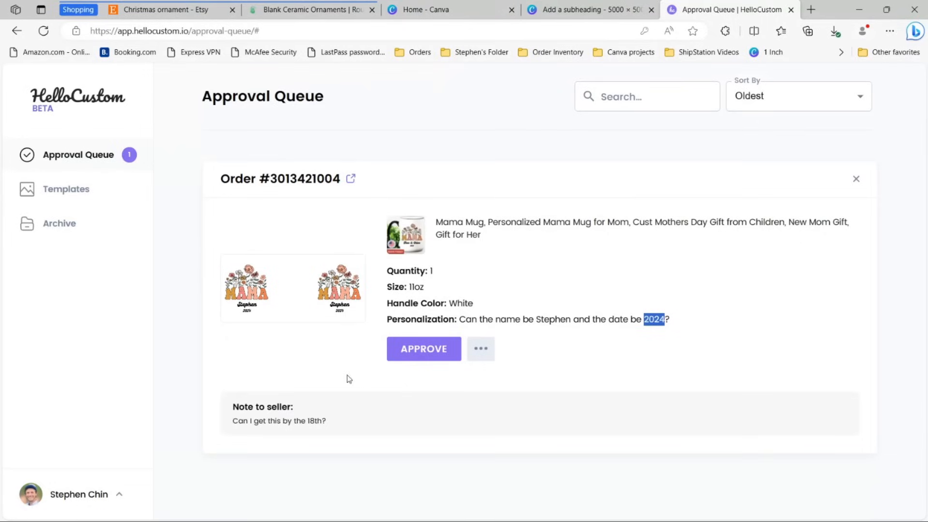
{"action": "left_click", "coordinate": [480, 357]}
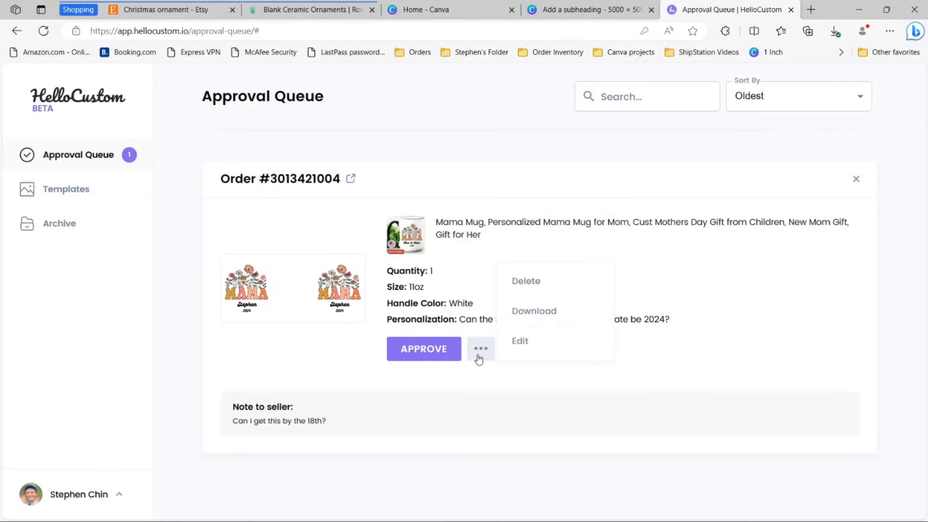
{"action": "left_click", "coordinate": [551, 339]}
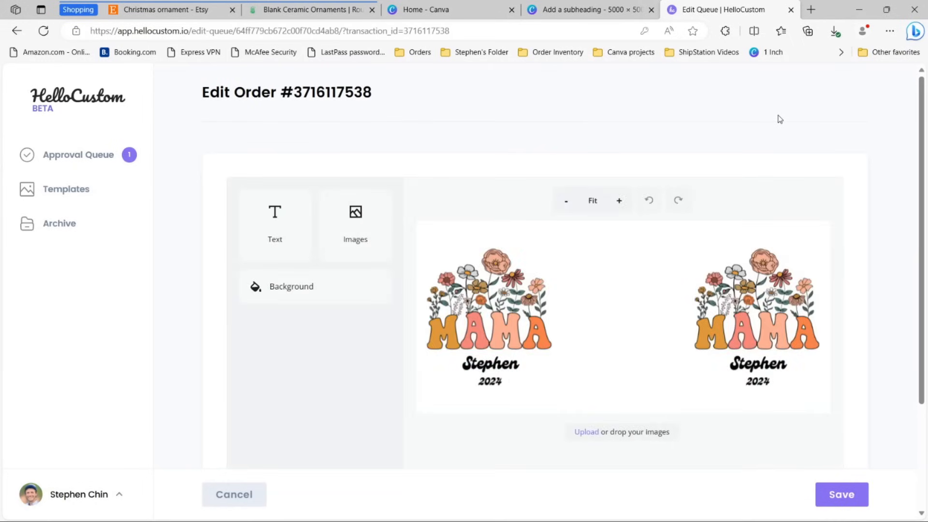
Step: Append a surname to both mug name texts, then cancel and discard the edits
{"action": "left_click", "coordinate": [489, 365]}
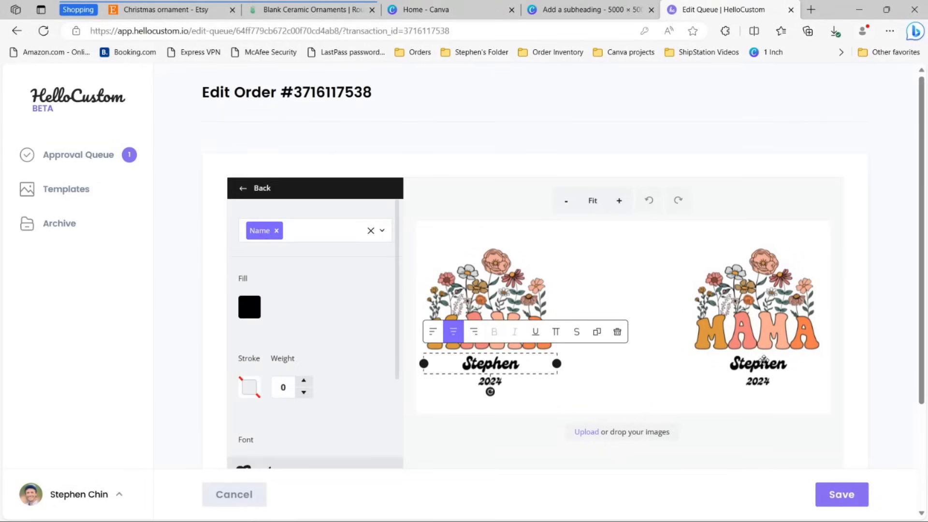
{"action": "left_click", "coordinate": [533, 369]}
{"action": "type", "text": "Chin"}
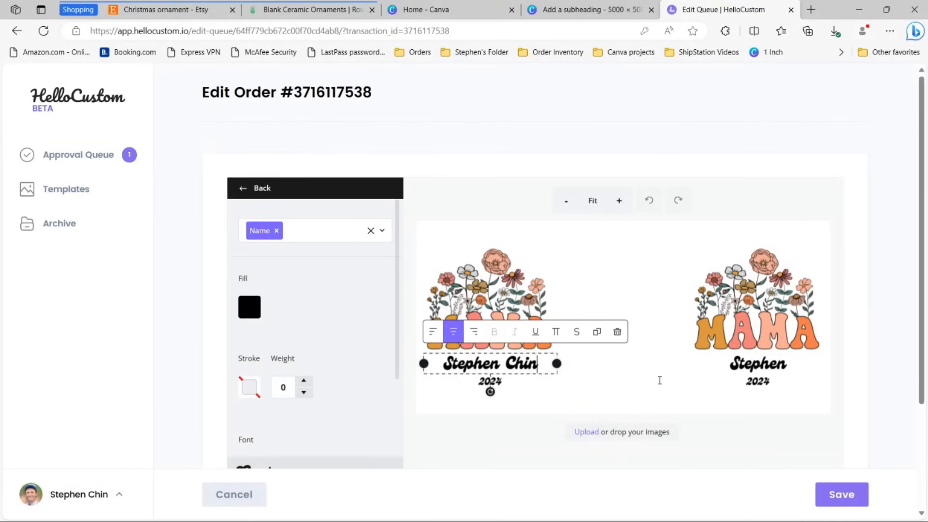
{"action": "left_click", "coordinate": [791, 366]}
{"action": "type", "text": "Chin"}
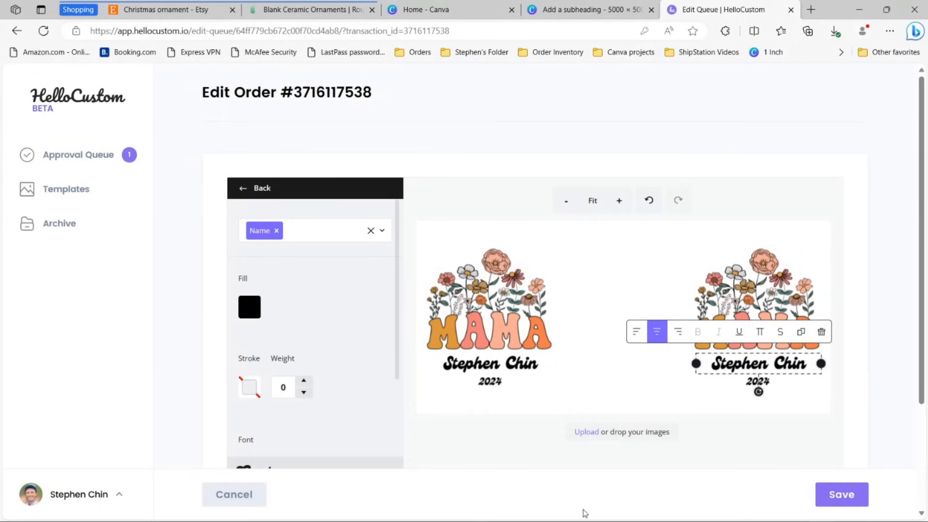
{"action": "left_click", "coordinate": [235, 494]}
{"action": "left_click", "coordinate": [520, 321]}
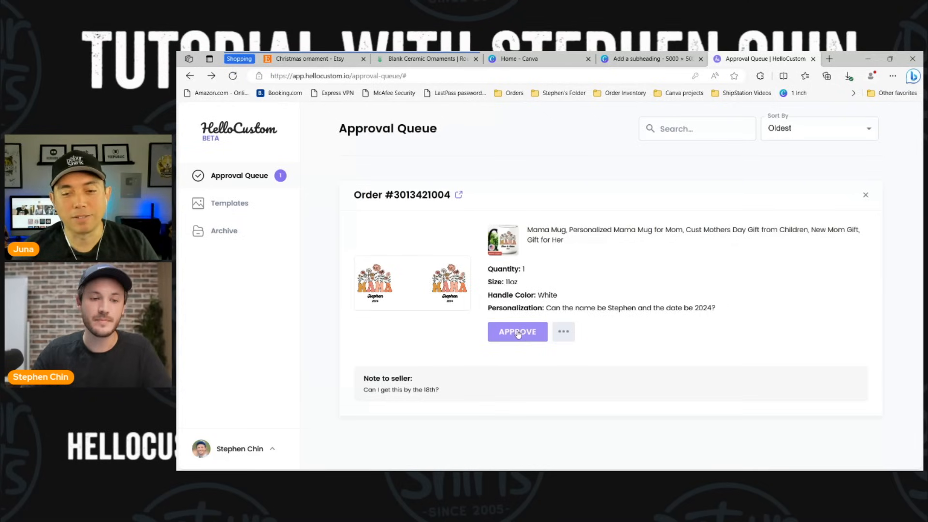
Step: Open the personalized LIAM ornament listing from the Etsy search results
{"action": "left_click", "coordinate": [331, 66]}
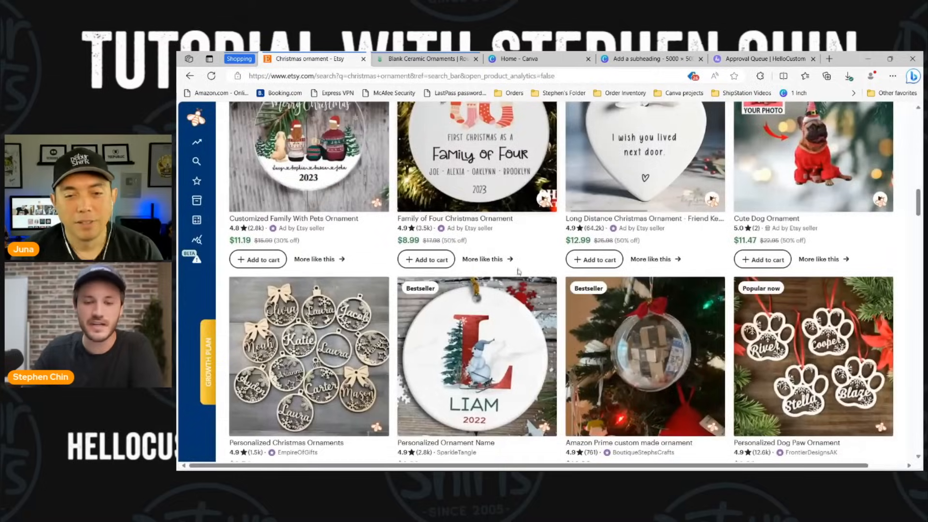
{"action": "left_click", "coordinate": [477, 331]}
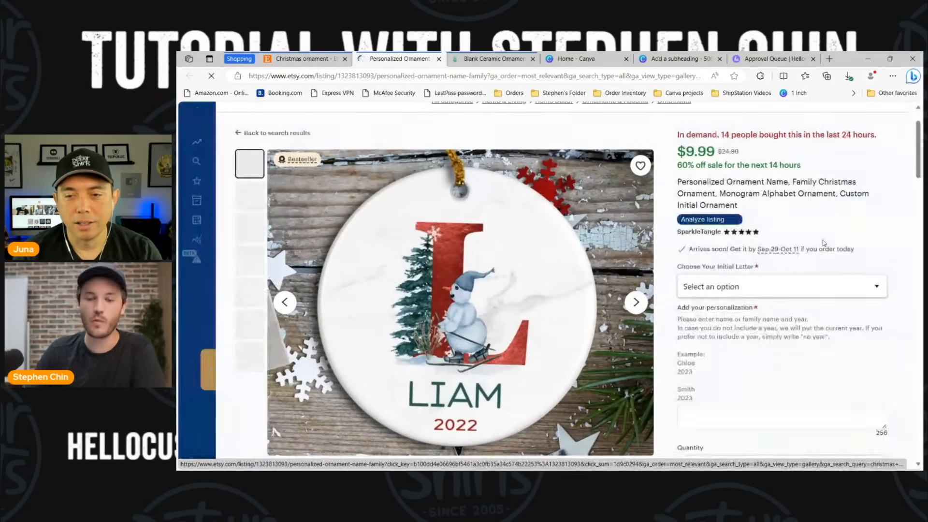
{"action": "scroll", "coordinate": [844, 243], "scroll_direction": "down", "scroll_amount": 1}
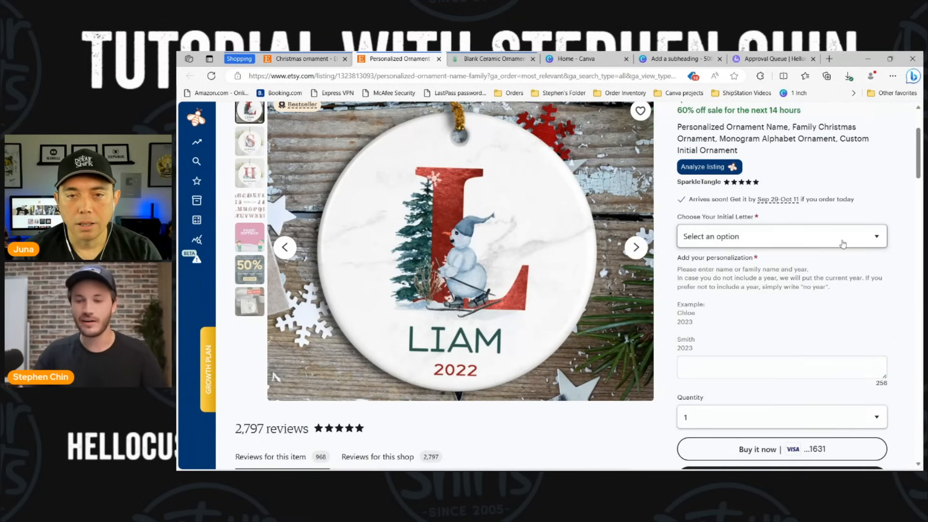
{"action": "scroll", "coordinate": [822, 245], "scroll_direction": "down", "scroll_amount": 2}
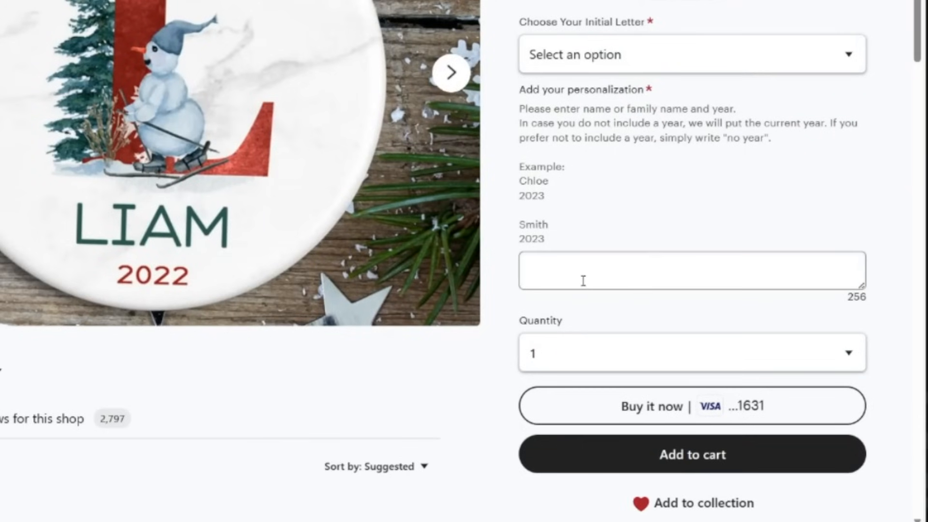
Step: Examine the listing's personalization box and character limit, then return to HelloCustom
{"action": "left_click", "coordinate": [583, 281]}
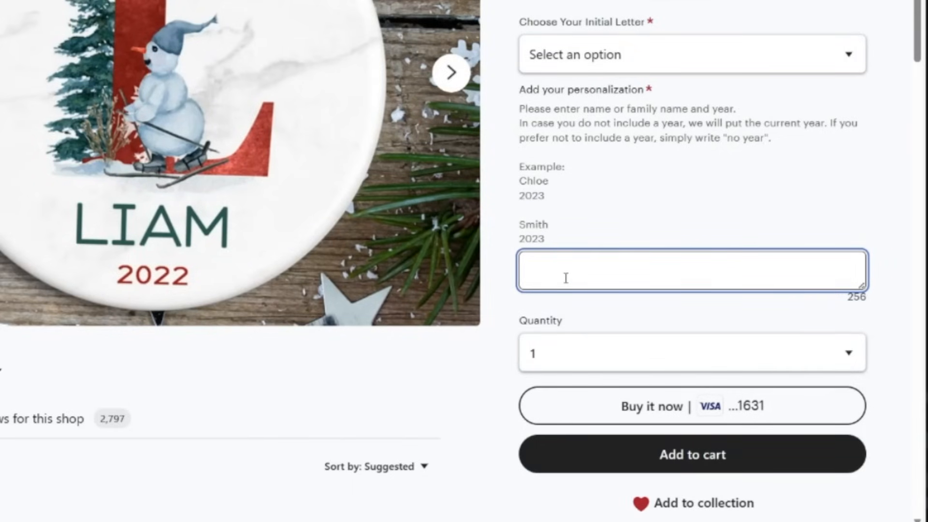
{"action": "left_click_drag", "start_coordinate": [851, 297], "coordinate": [868, 300]}
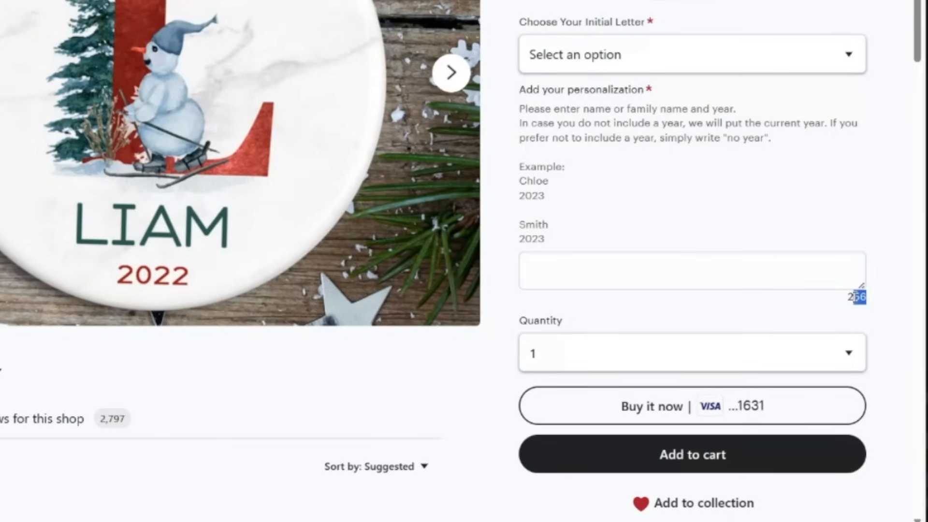
{"action": "left_click", "coordinate": [863, 239]}
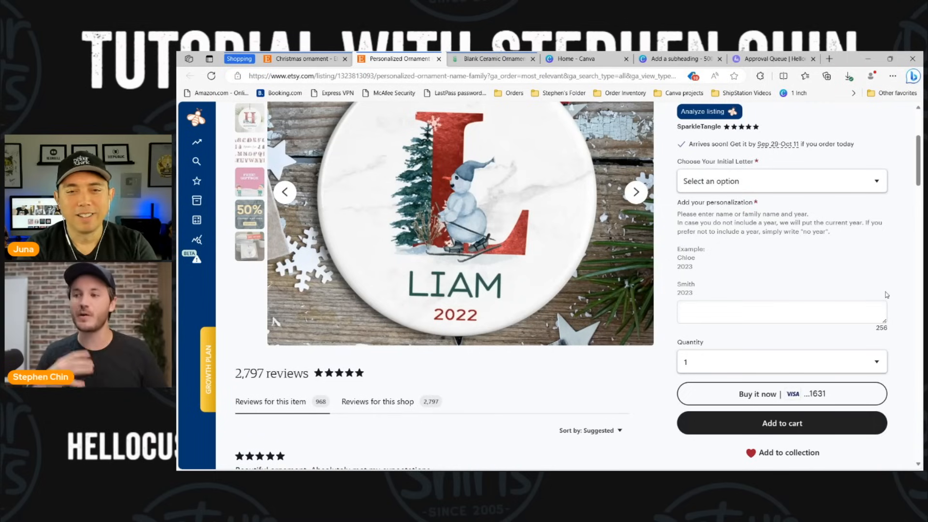
{"action": "left_click", "coordinate": [792, 317]}
{"action": "left_click", "coordinate": [792, 318]}
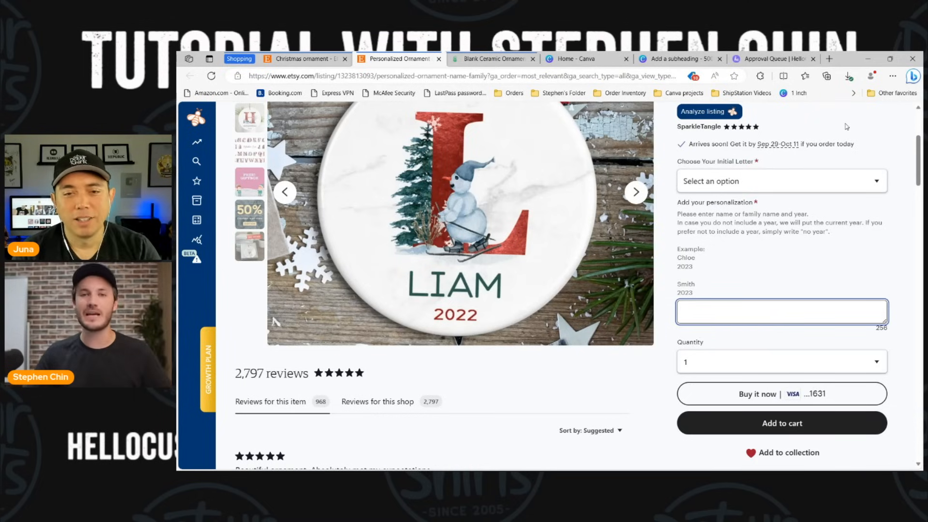
{"action": "left_click", "coordinate": [774, 59]}
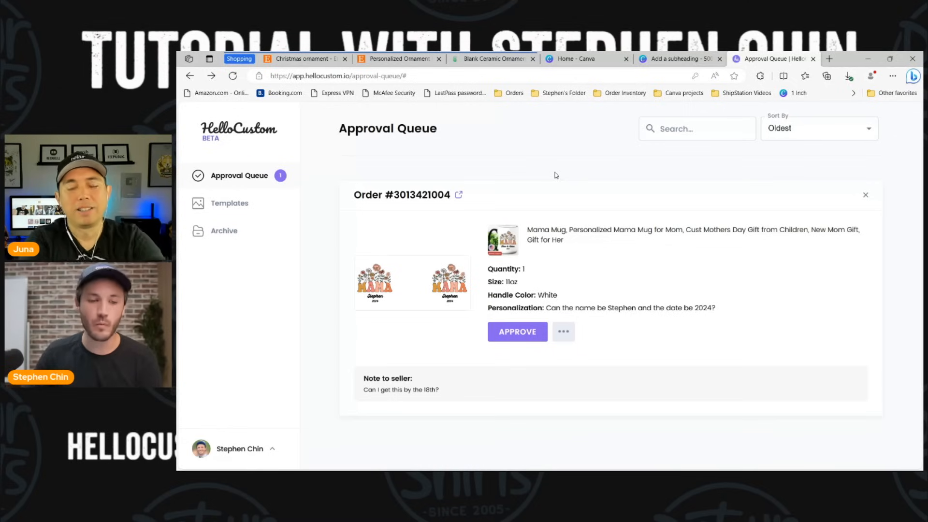
Step: Reload the Approval Queue, then switch to Printify's My Products tab
{"action": "left_click", "coordinate": [268, 179]}
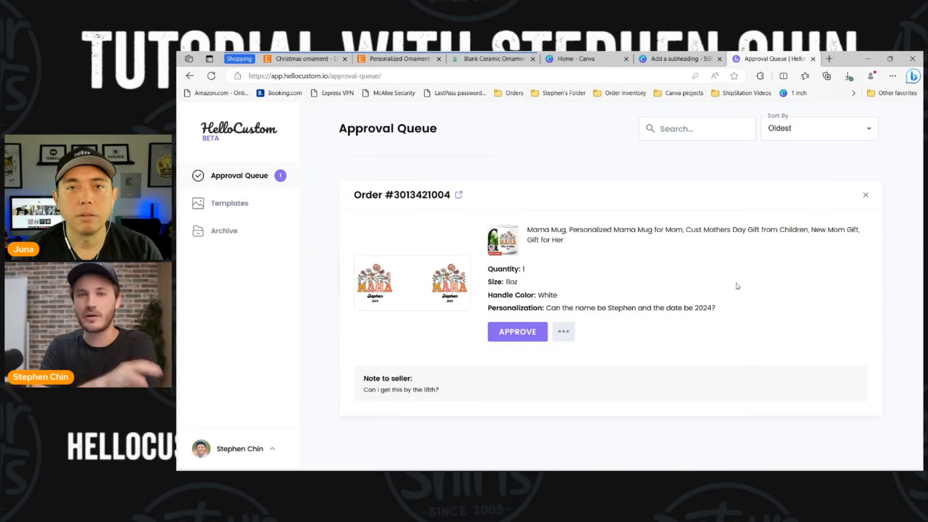
{"action": "left_click", "coordinate": [483, 63]}
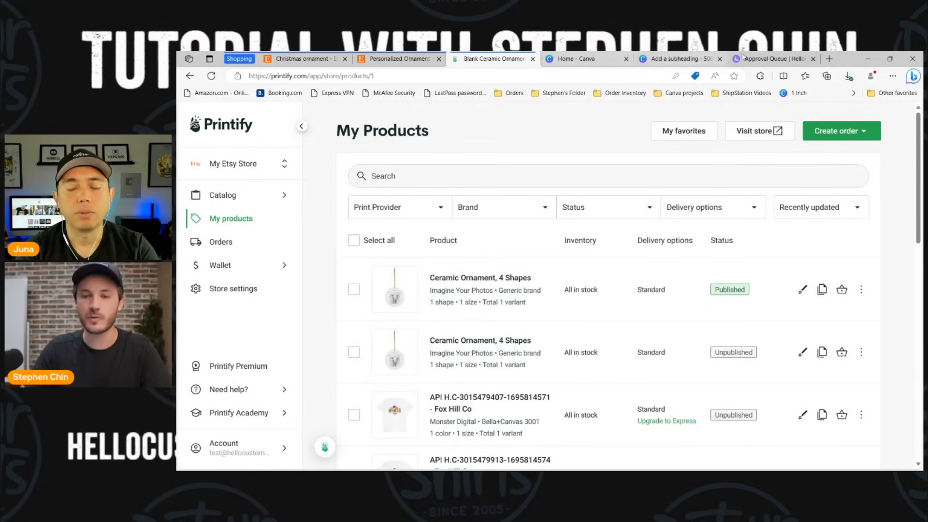
Step: Return to the HelloCustom Approval Queue showing the mug order
{"action": "left_click", "coordinate": [772, 58]}
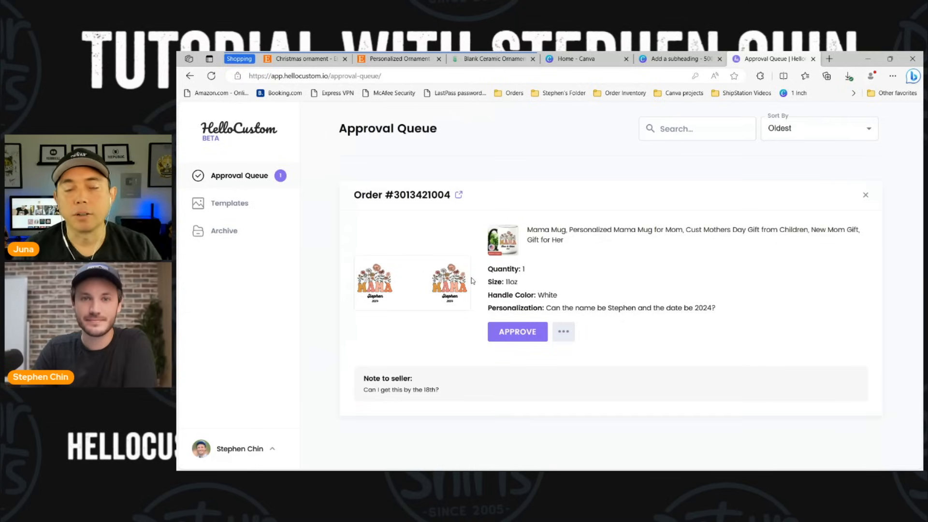
{"action": "mouse_move", "coordinate": [400, 266]}
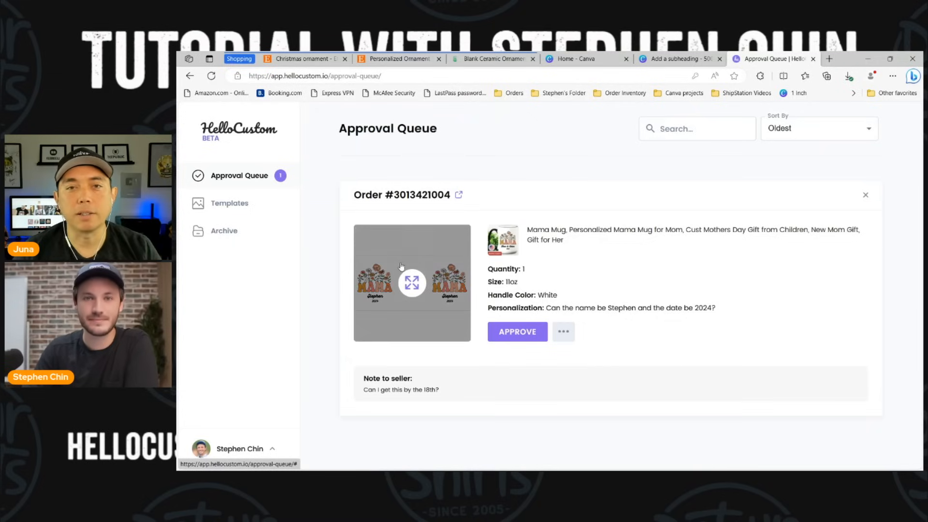